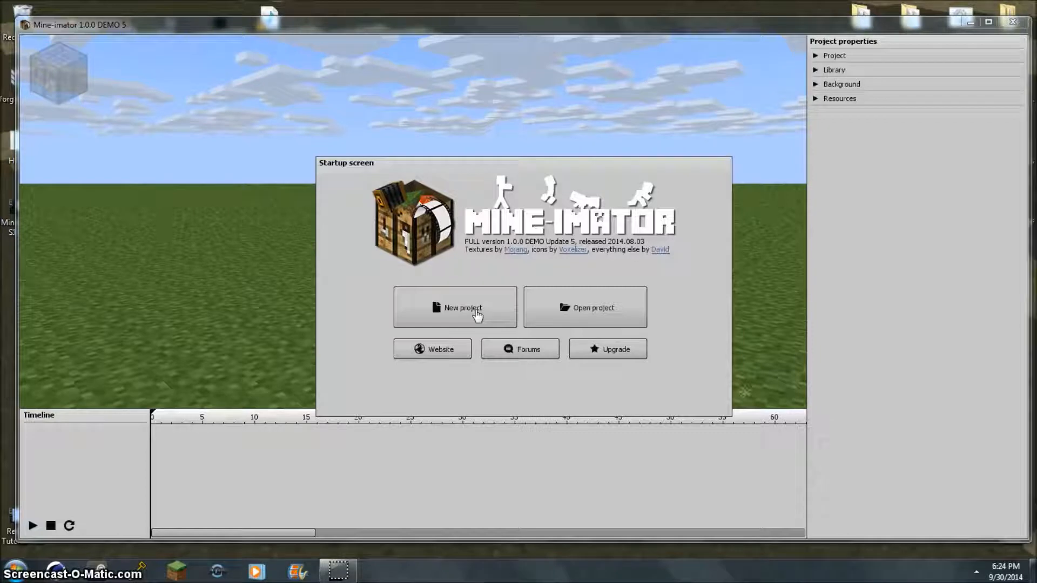
Start a new project named "Tutorial" and fill in the author's name.
left_click(477, 313)
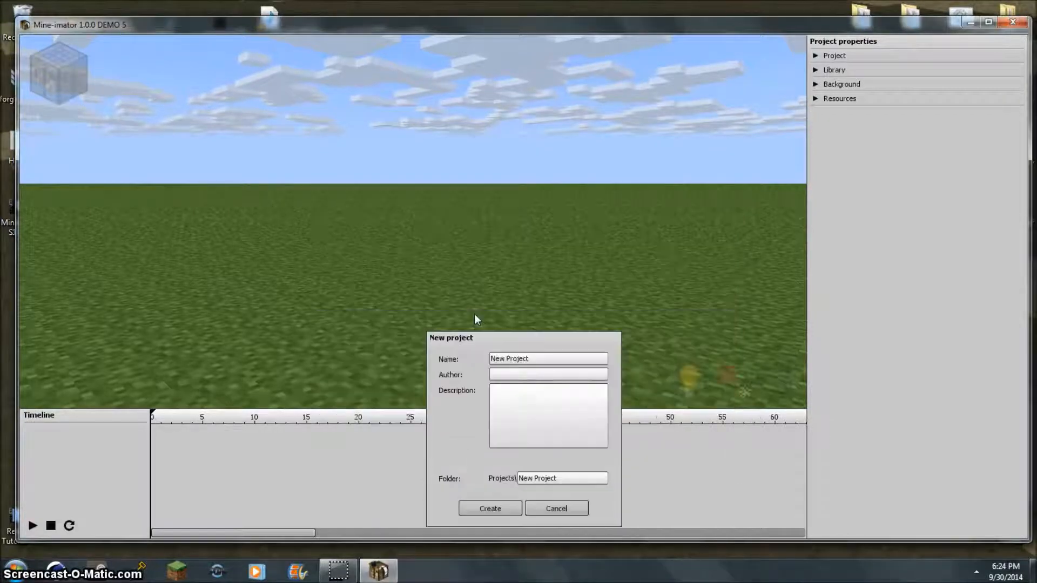
left_click_drag(537, 216, 437, 221)
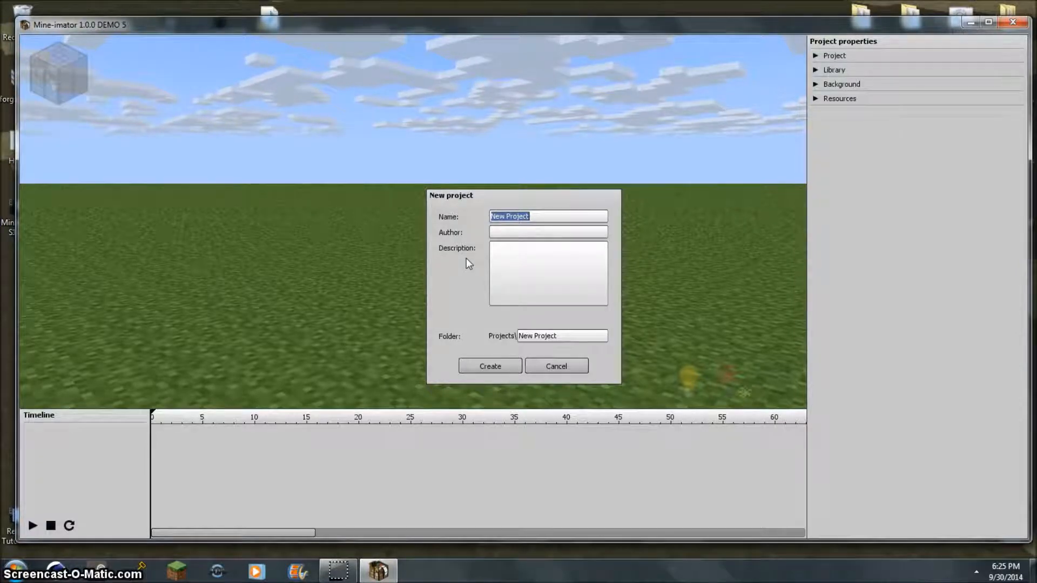
type("Tu")
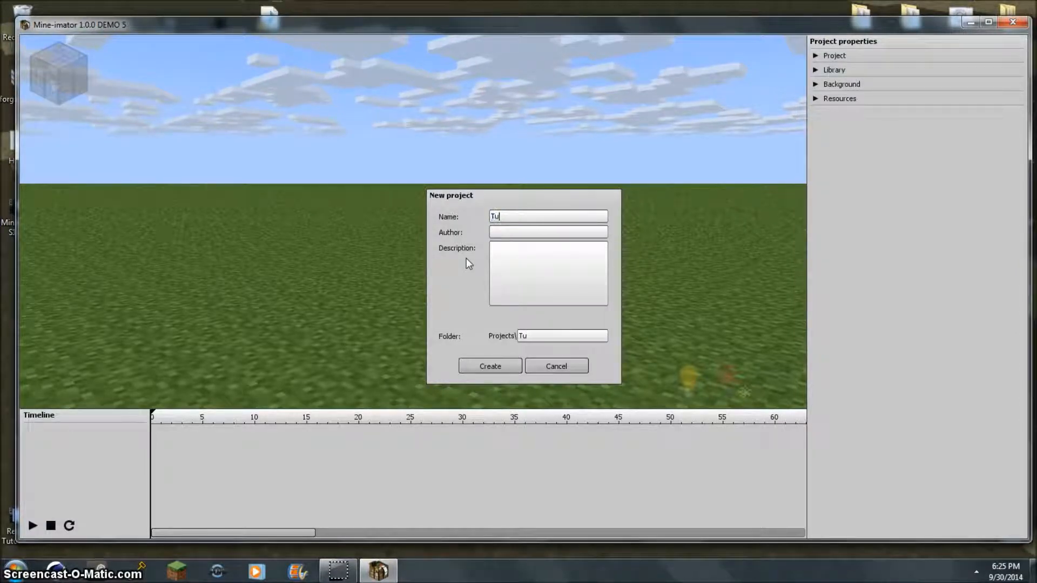
type("tior")
key("BackSpace")
key("BackSpace")
key("BackSpace")
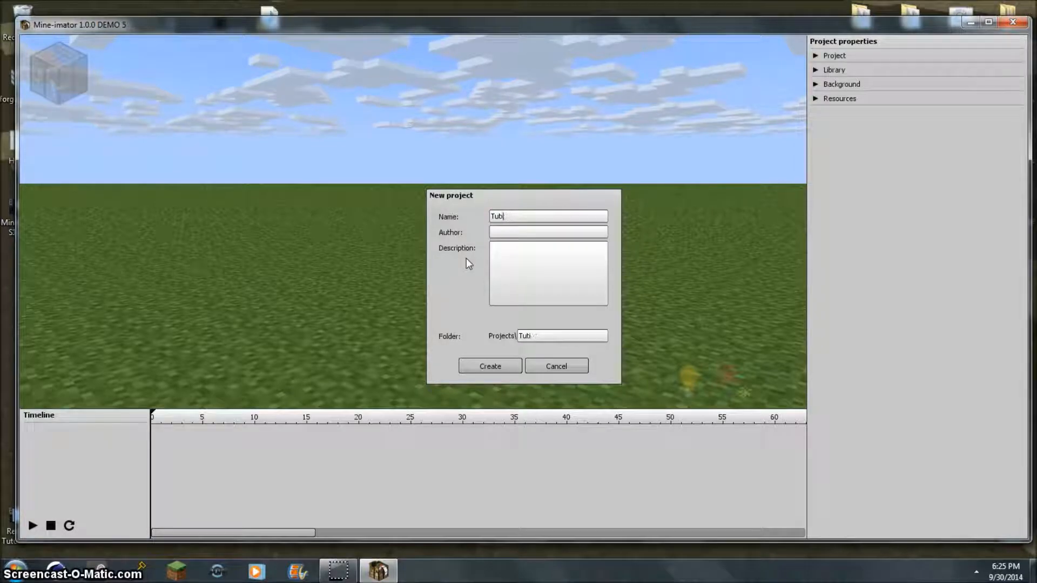
type("orial")
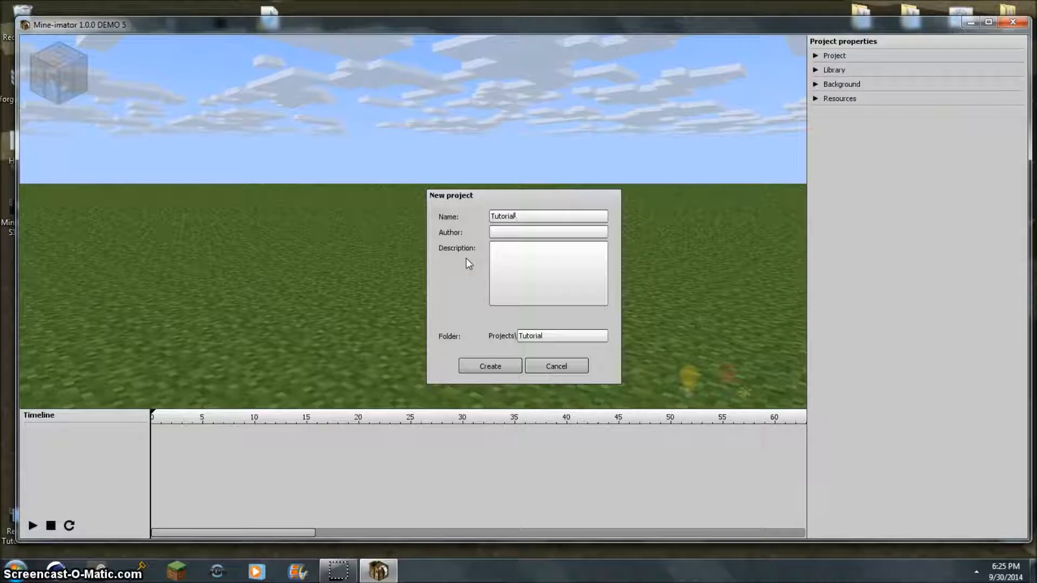
type("TJGames")
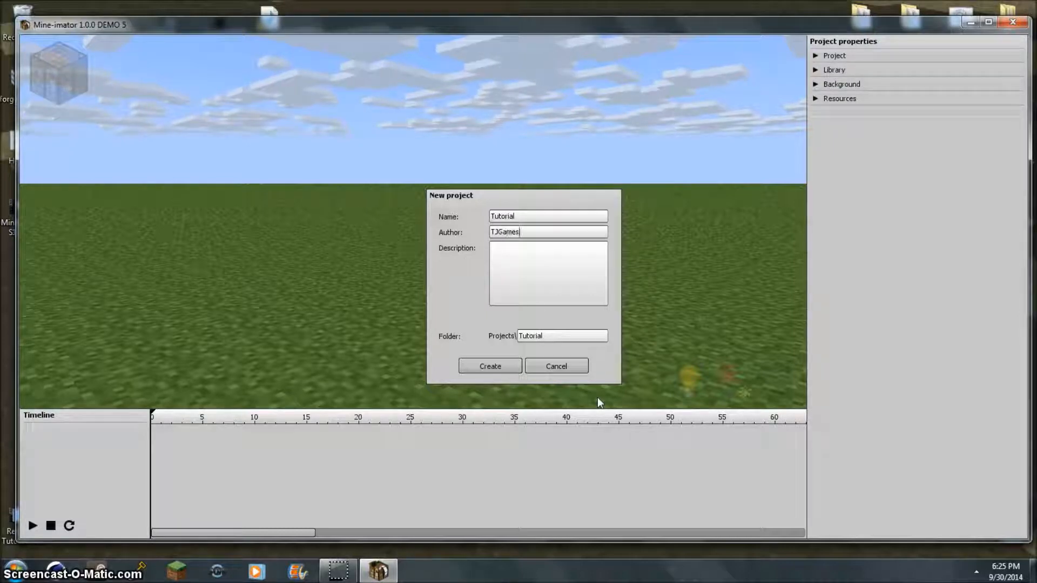
Set the project description to "A Helpful Guide To Mine-Imator" and create the project.
left_click(604, 279)
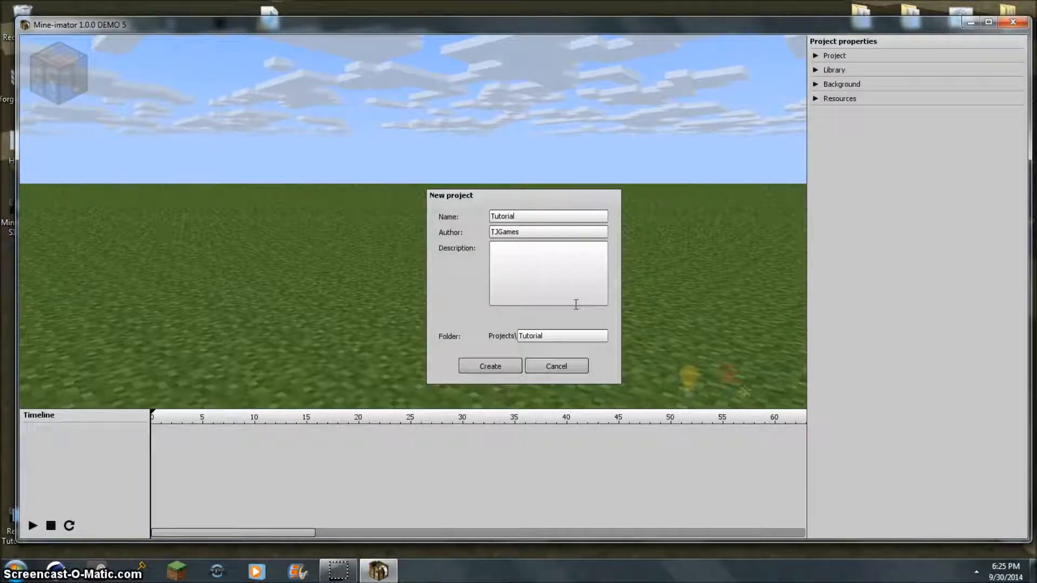
type("A ")
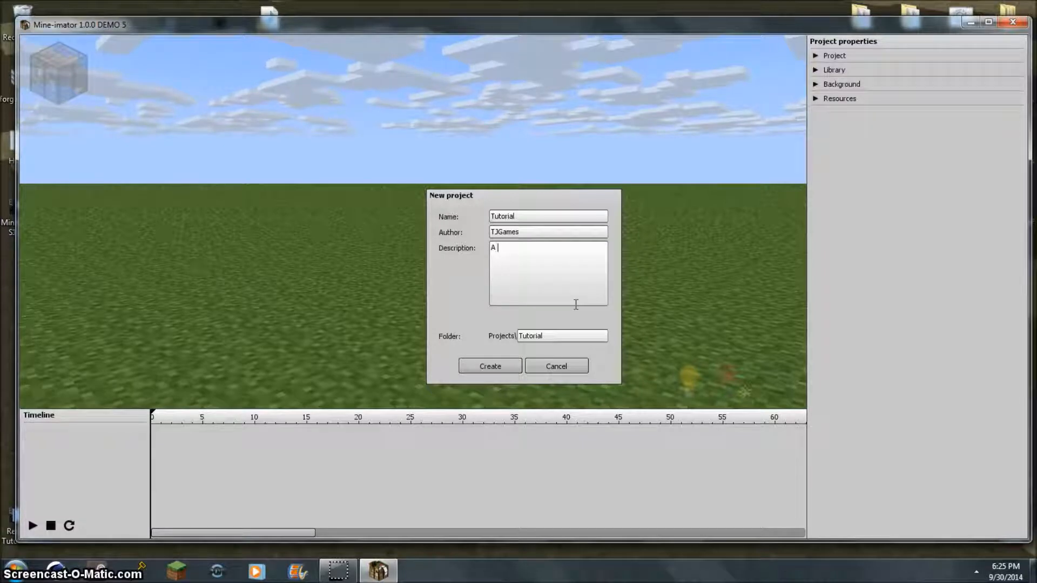
type("Help")
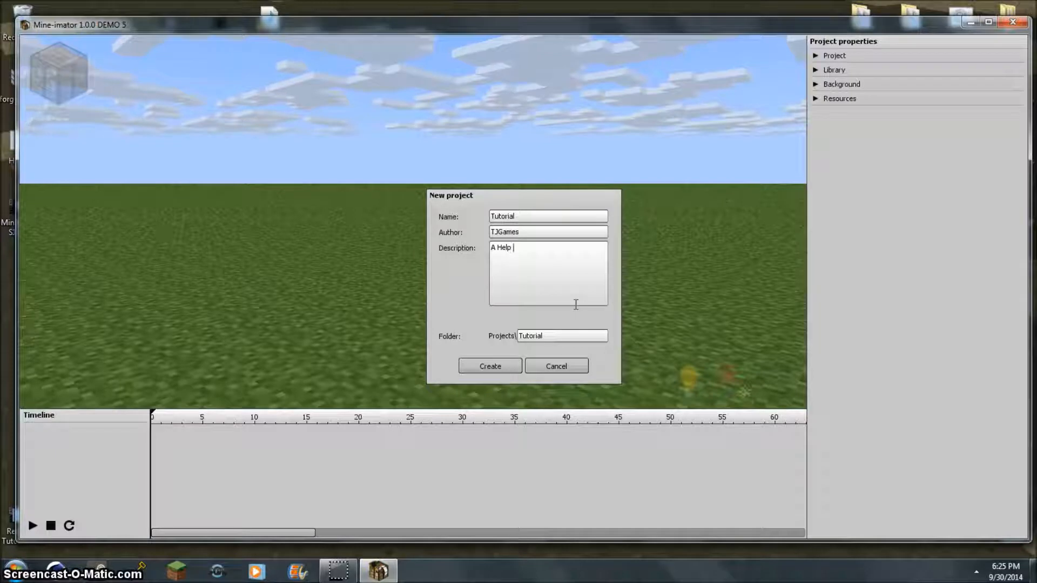
key("BackSpace")
type("ful")
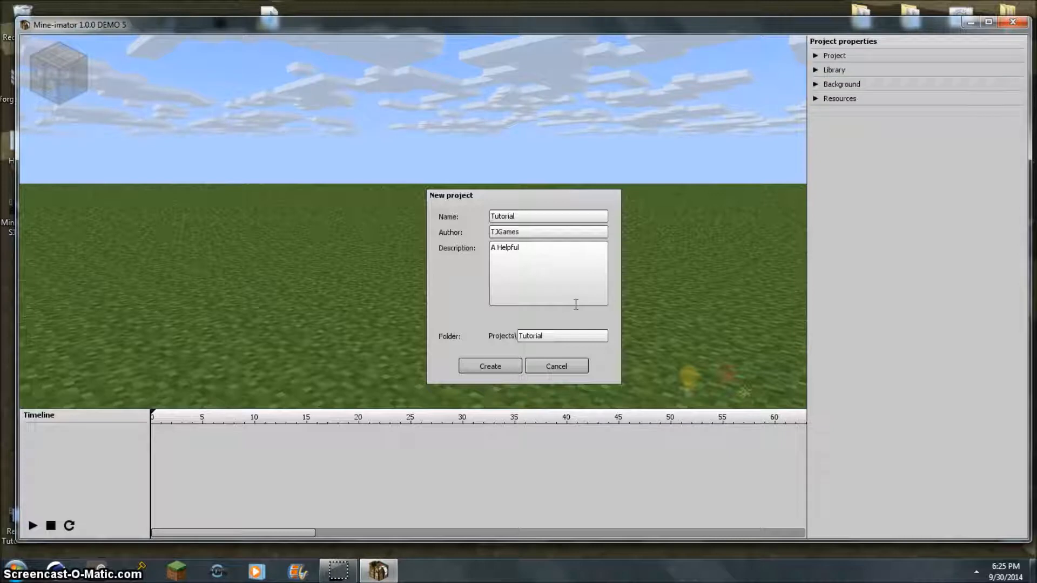
type("Gui")
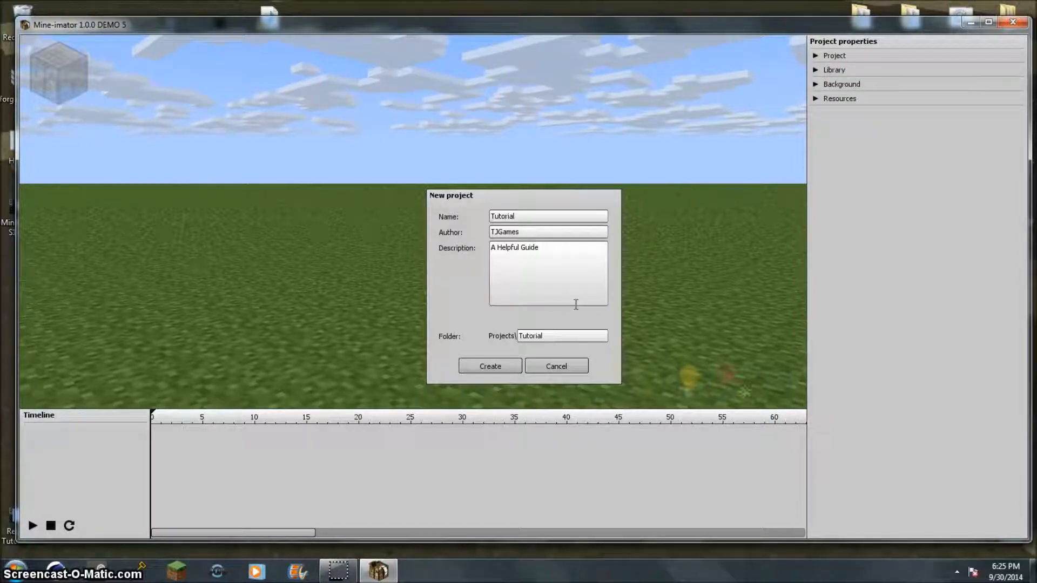
type("de To Min")
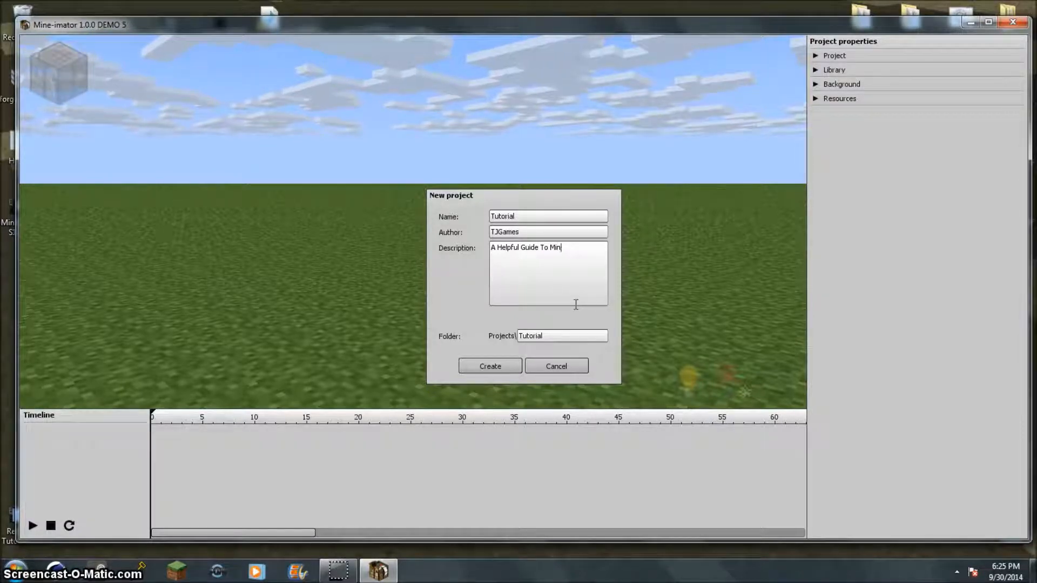
type("e-Imator")
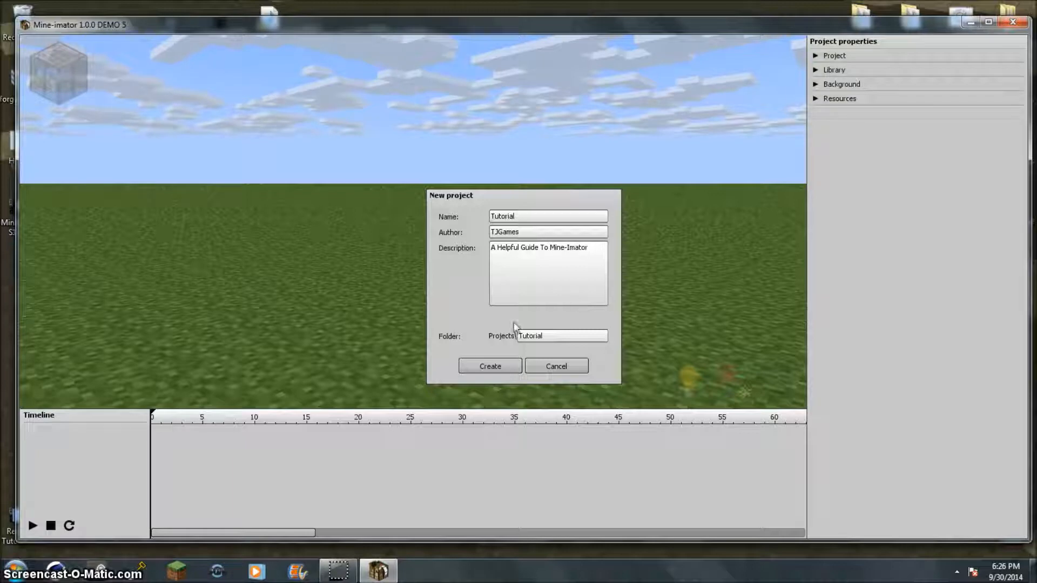
left_click(482, 366)
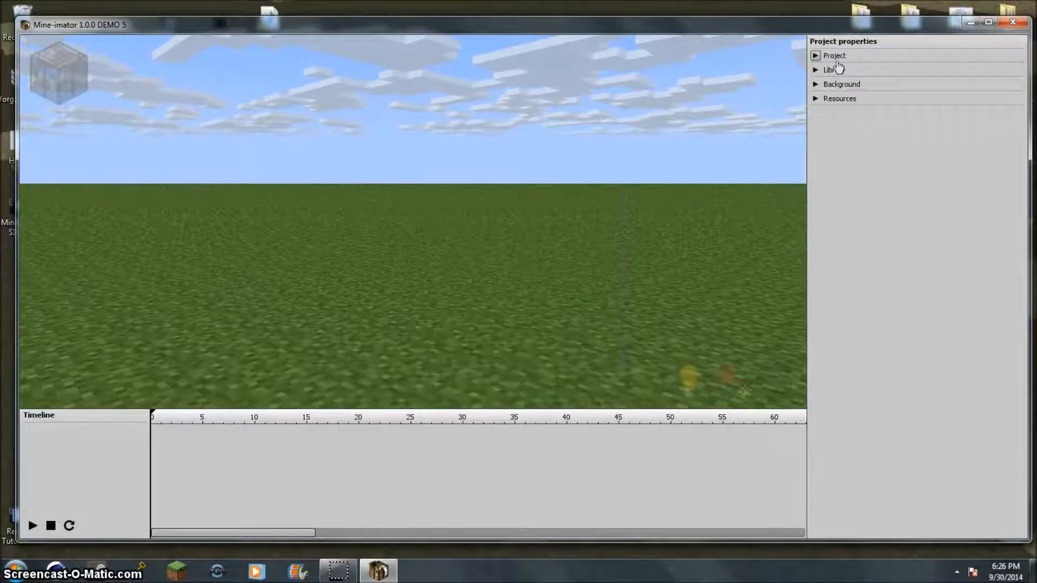
Review the project's general properties, such as name, author, description, folder, size and tempo.
mouse_move(86, 69)
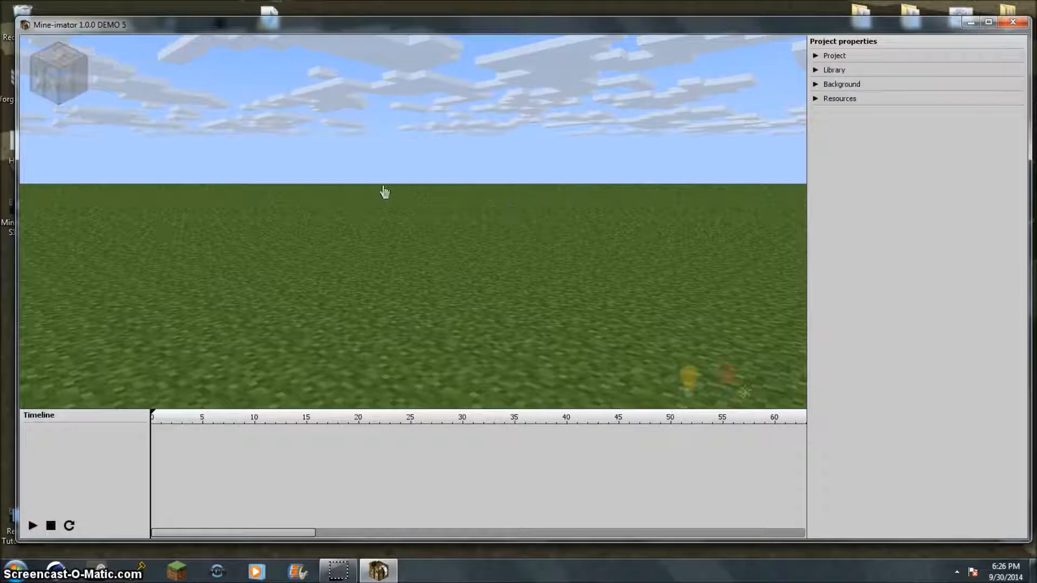
mouse_move(128, 64)
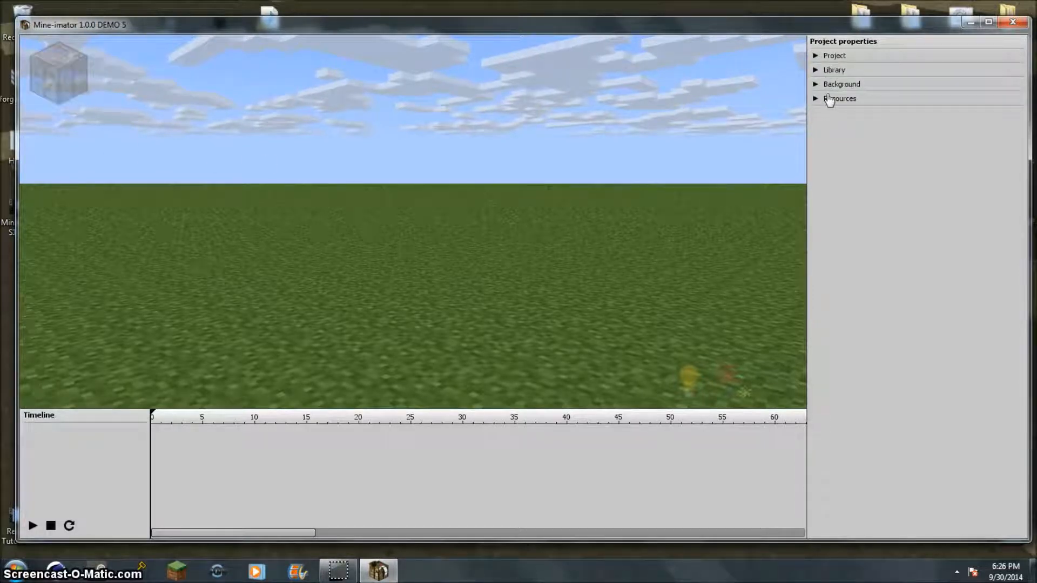
left_click(829, 60)
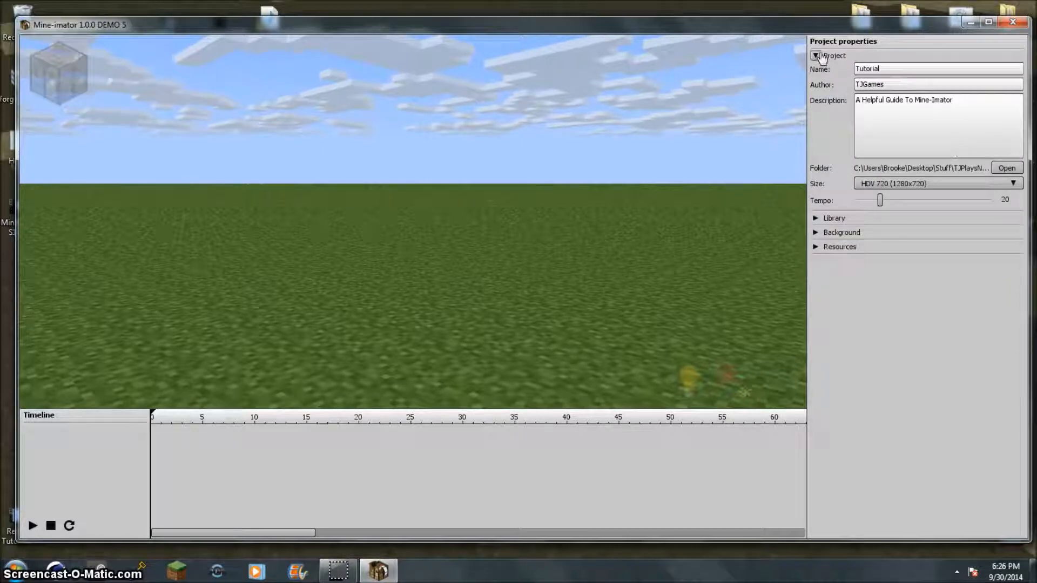
left_click(822, 57)
left_click(829, 57)
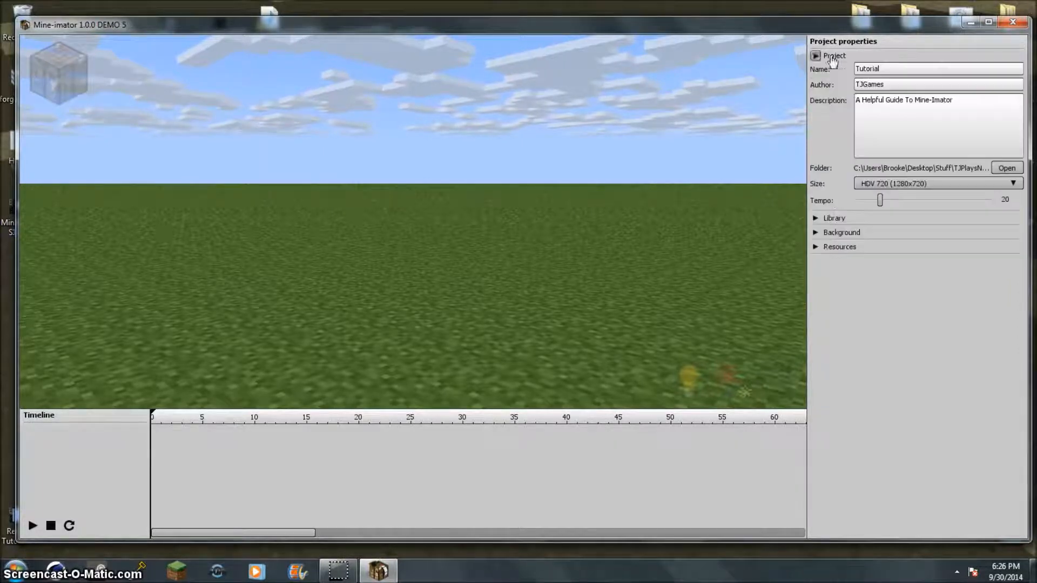
left_click(816, 56)
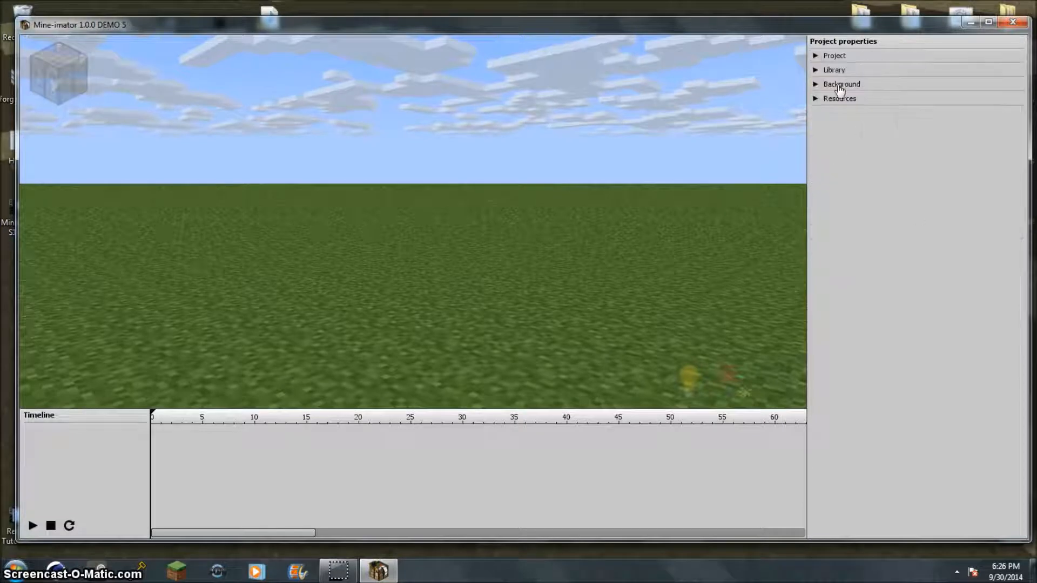
Examine the project's Library section and its Background settings for sky, clouds, ground, fog and wind.
left_click(834, 70)
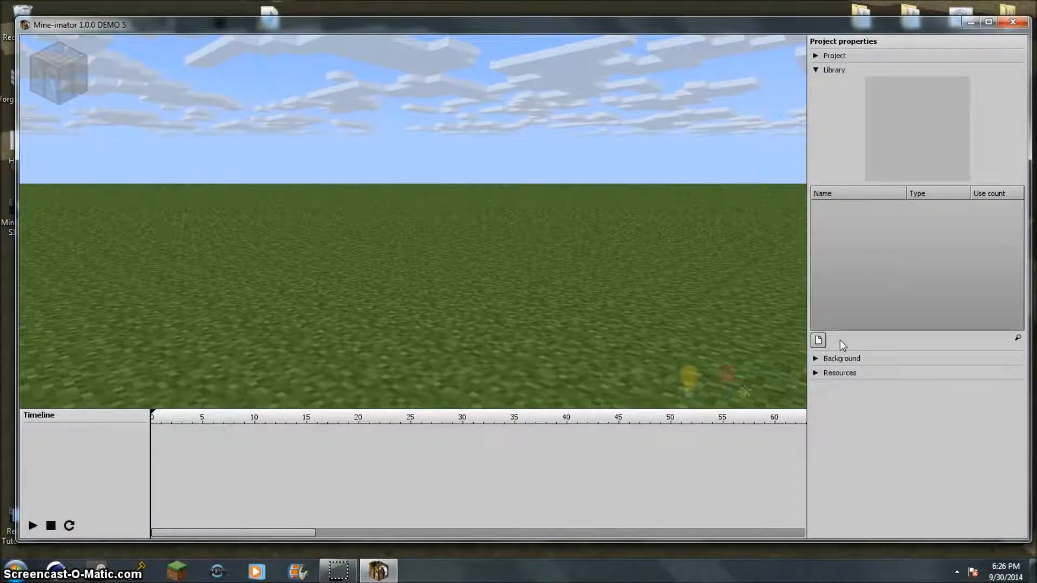
left_click(842, 359)
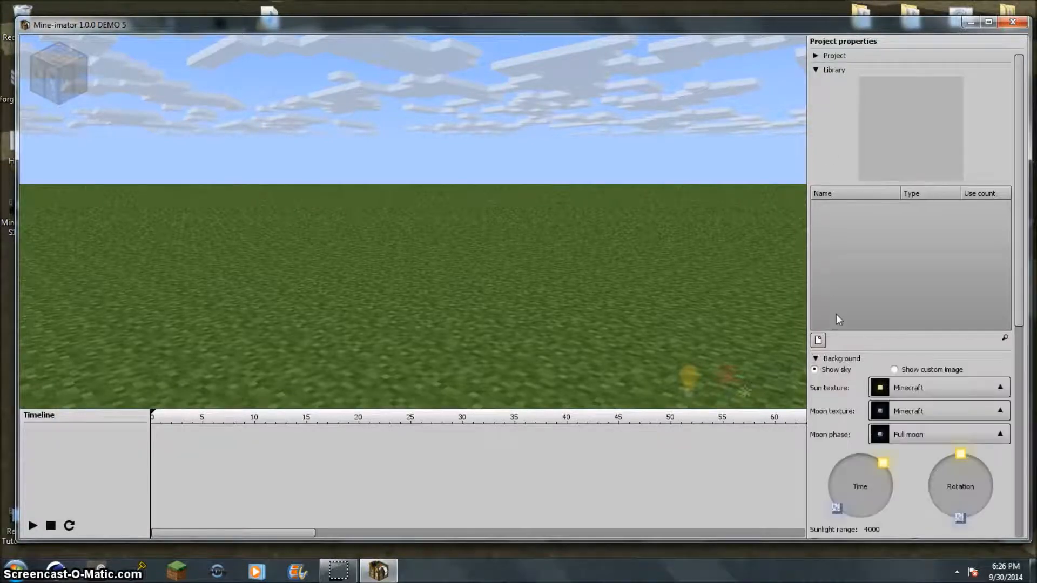
left_click(832, 70)
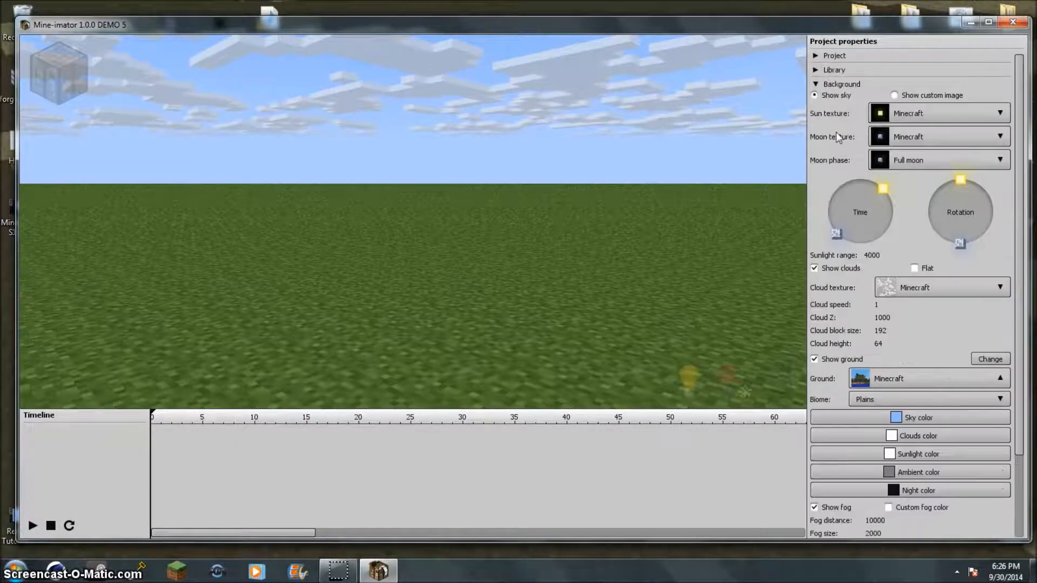
scroll(1022, 194, "down", 3)
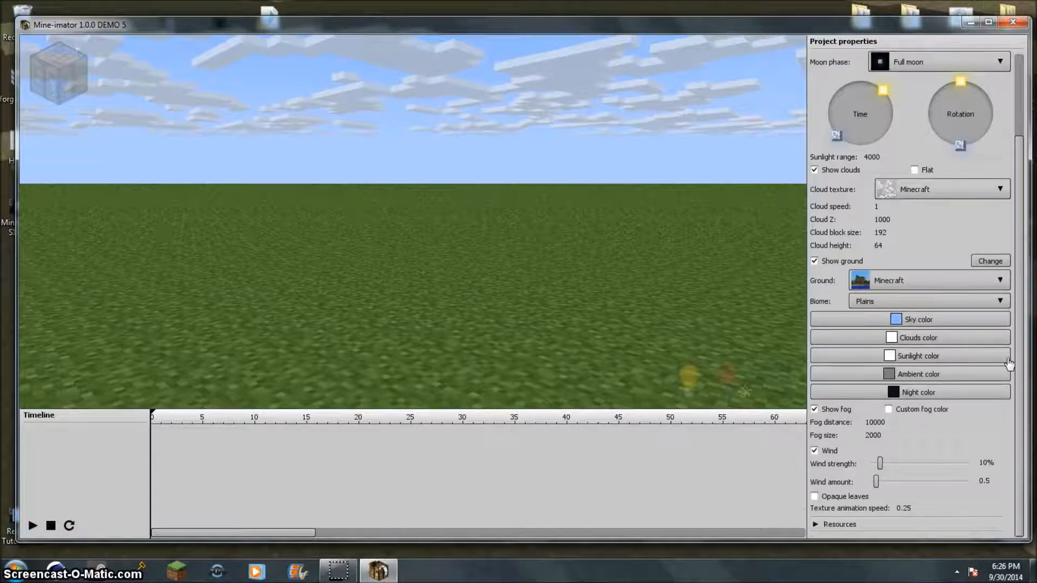
scroll(1001, 248, "up", 3)
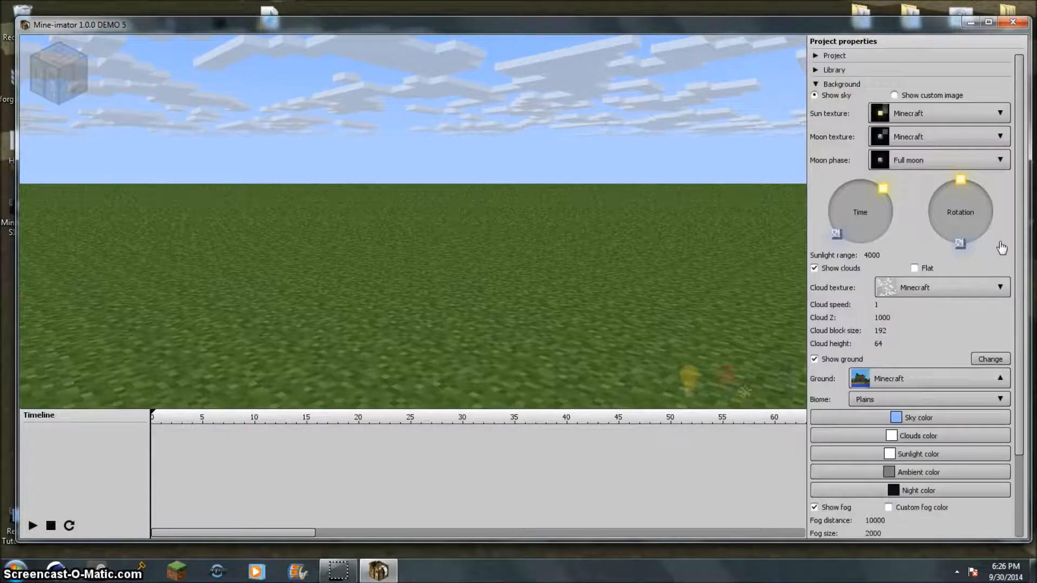
left_click(847, 86)
Inspect the project's resources and select the Minecraft resource pack to see its preview.
left_click(842, 99)
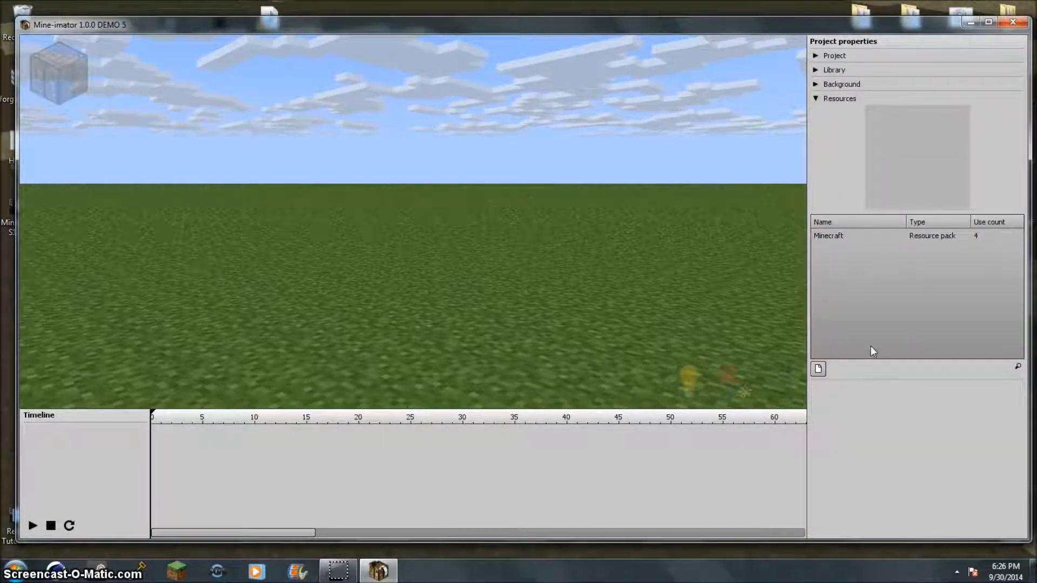
left_click(958, 237)
left_click(911, 396)
left_click(914, 399)
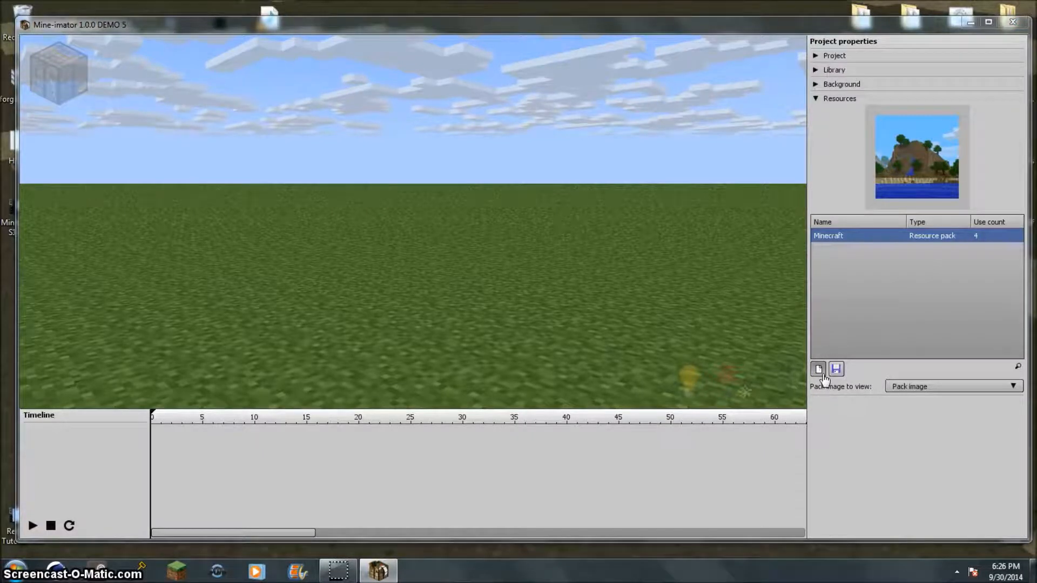
left_click(819, 370)
left_click(924, 227)
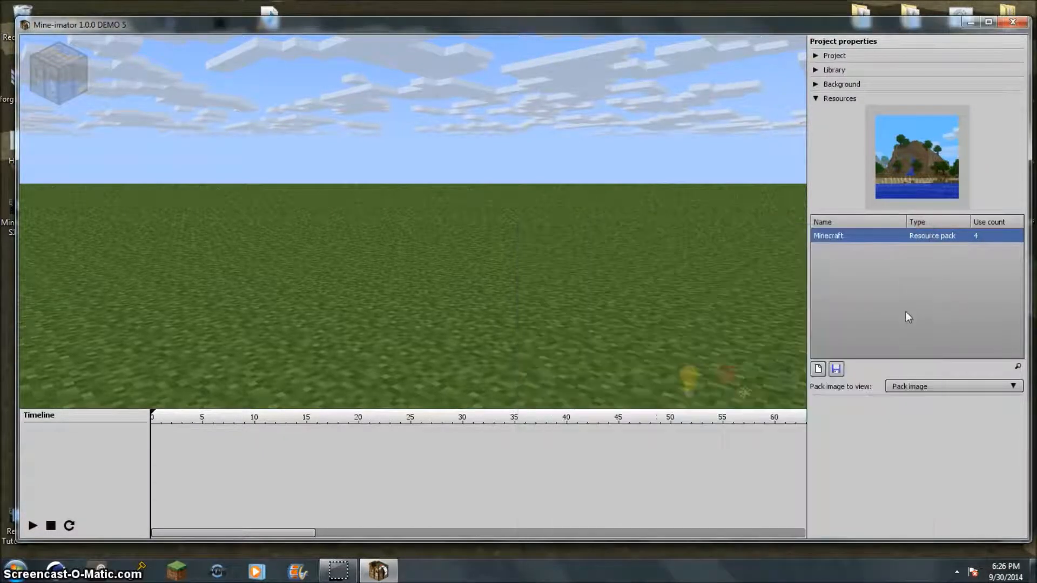
Preview the Minecraft pack's block sheet, moon texture and mob textures, and return the preview to the pack image.
left_click(914, 386)
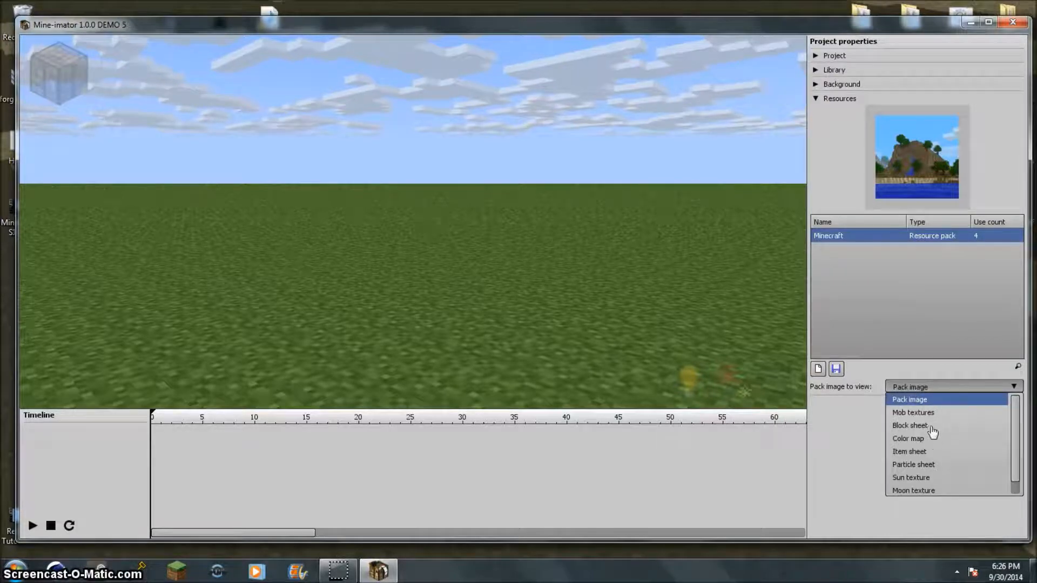
left_click(930, 426)
left_click(927, 392)
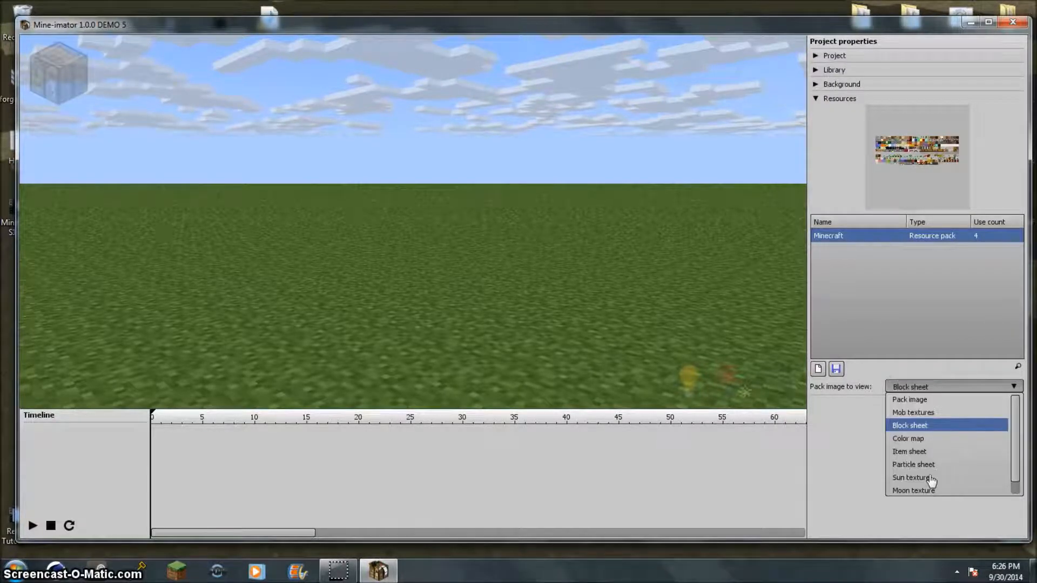
left_click(931, 490)
left_click(928, 390)
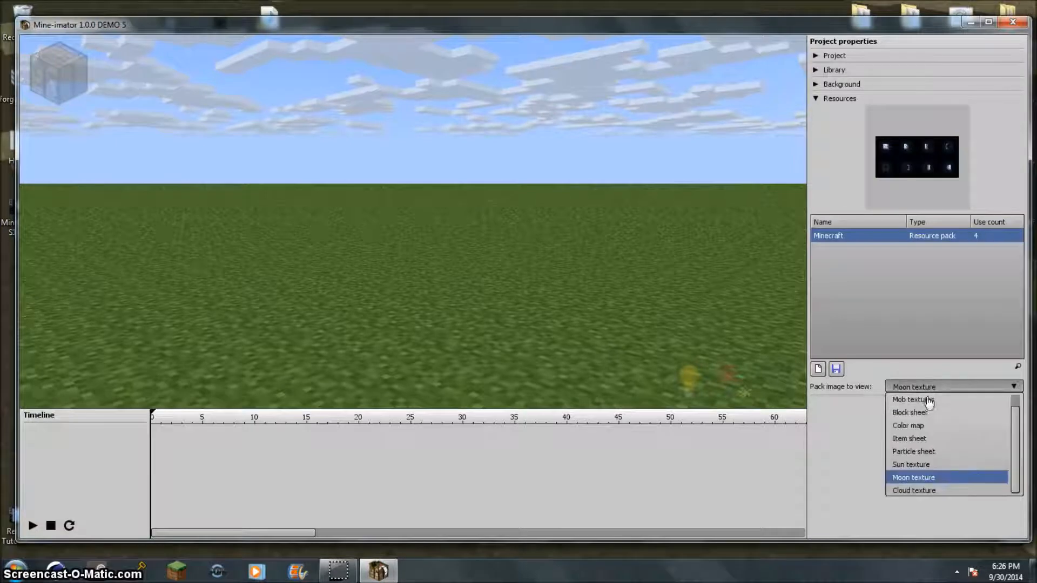
left_click(929, 412)
left_click(928, 384)
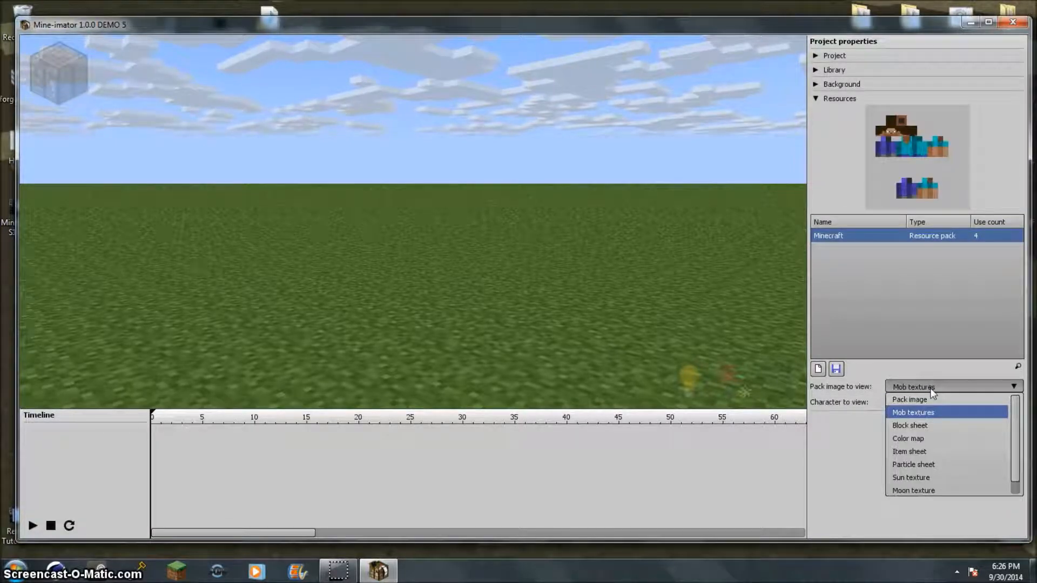
left_click(921, 400)
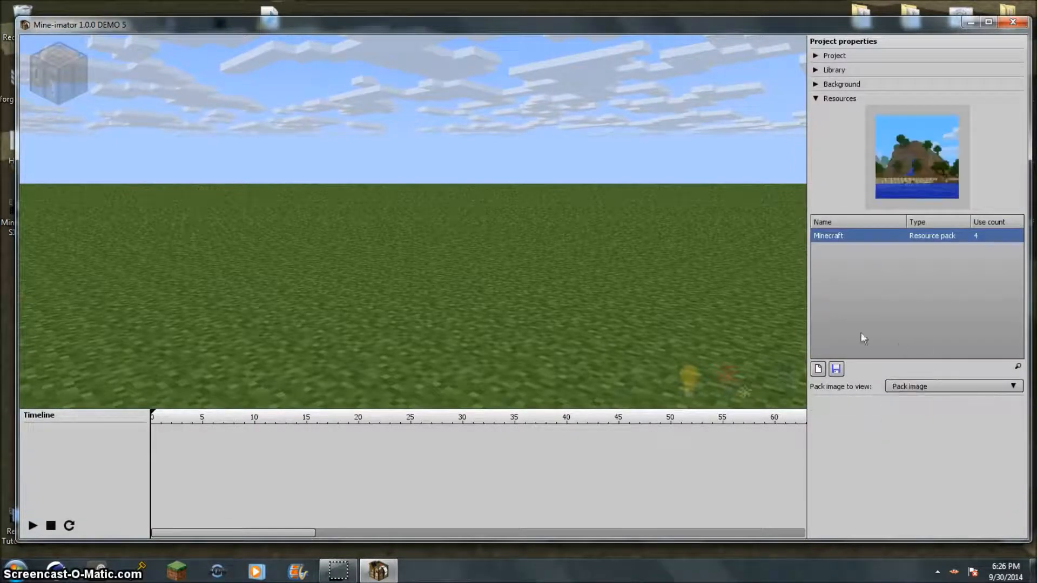
Collapse the Resources section and reveal the project commands beside the workbench in the viewport.
left_click(825, 99)
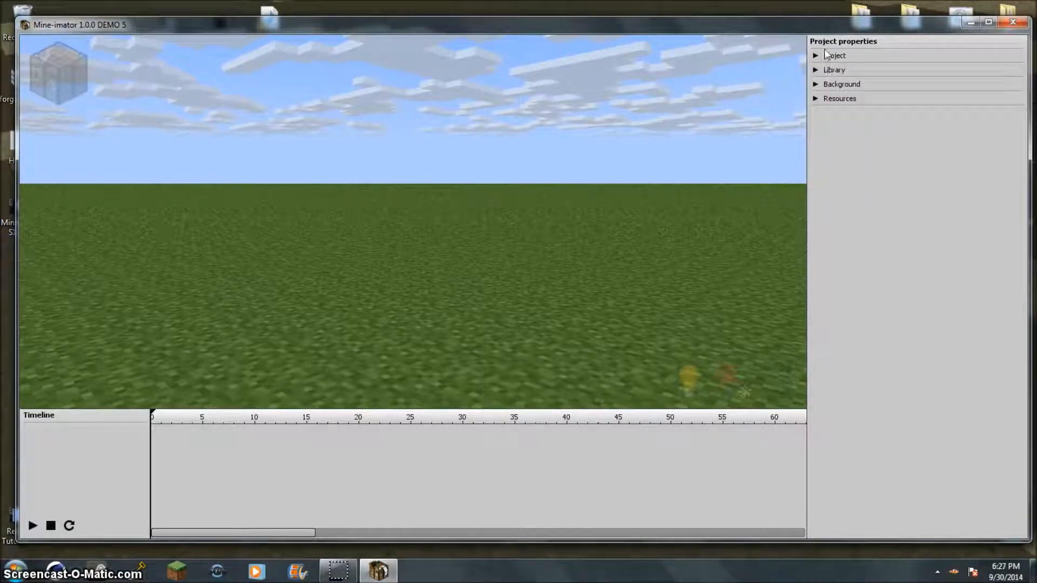
left_click(848, 98)
left_click(836, 103)
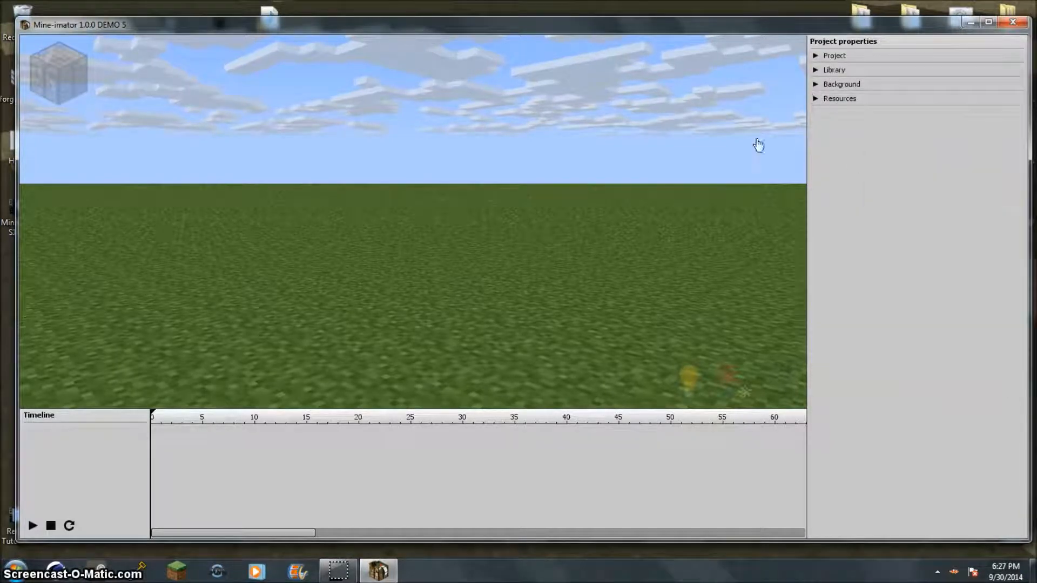
mouse_move(52, 93)
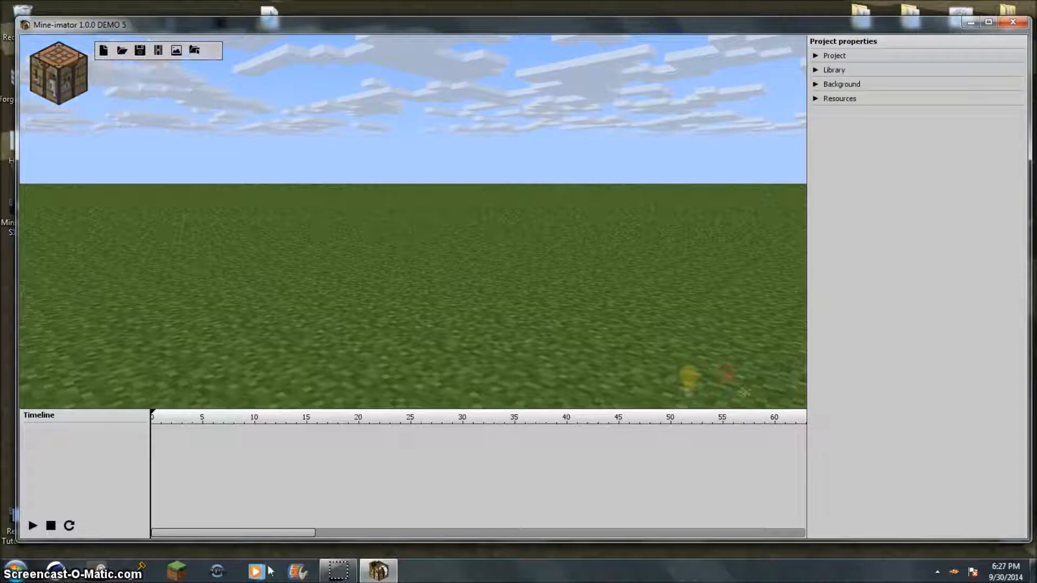
Move the timeline playhead along the empty timeline, and play and stop the animation.
left_click_drag(152, 417, 216, 425)
key("space")
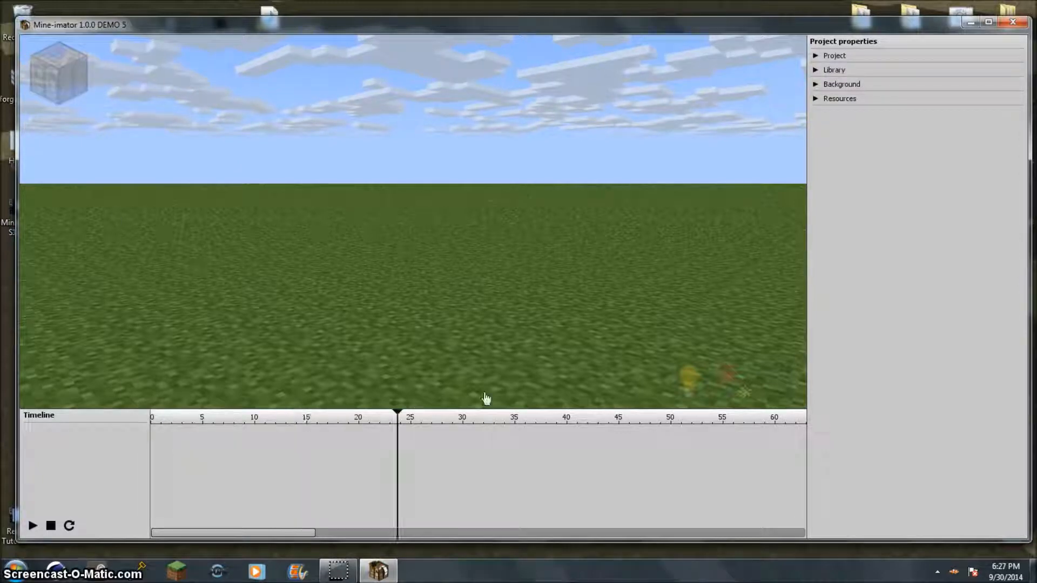
key("space")
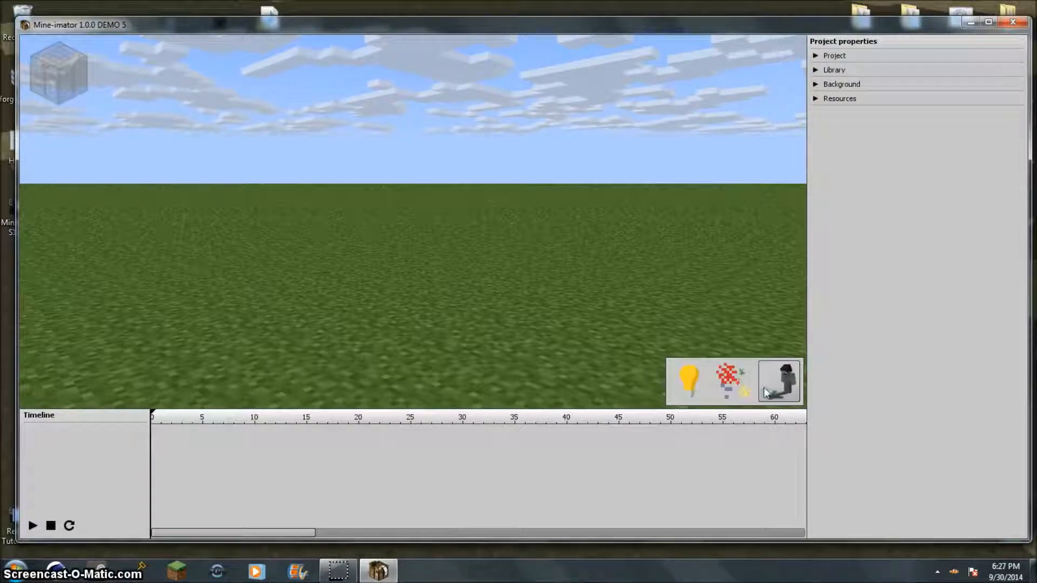
Preview the scene in rendered mode while looking down at the grass, and return to the normal display mode.
left_click(781, 393)
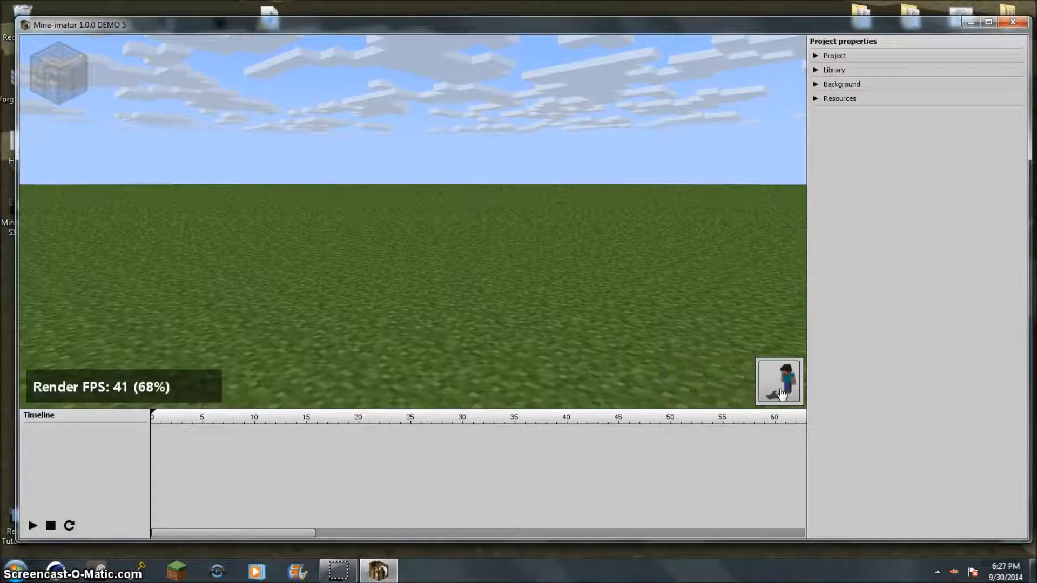
right_click_drag(413, 222, 413, 287)
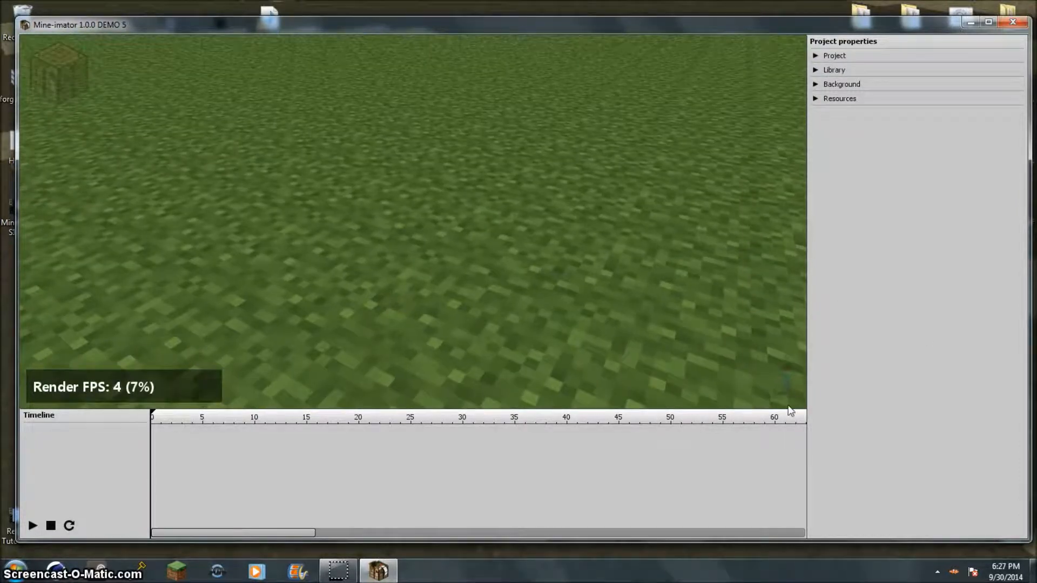
mouse_move(784, 385)
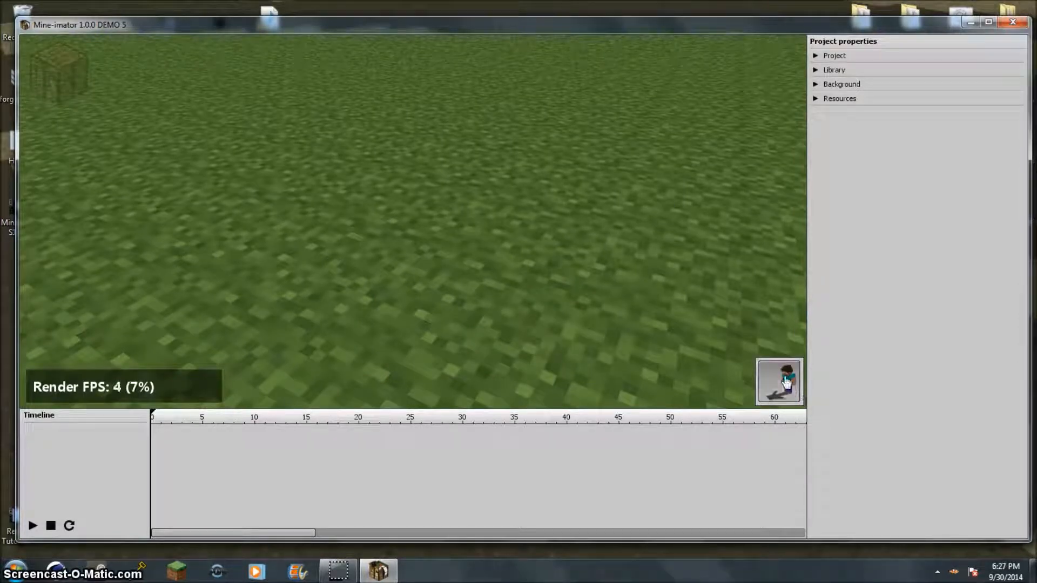
right_click_drag(424, 236, 425, 236)
mouse_move(702, 388)
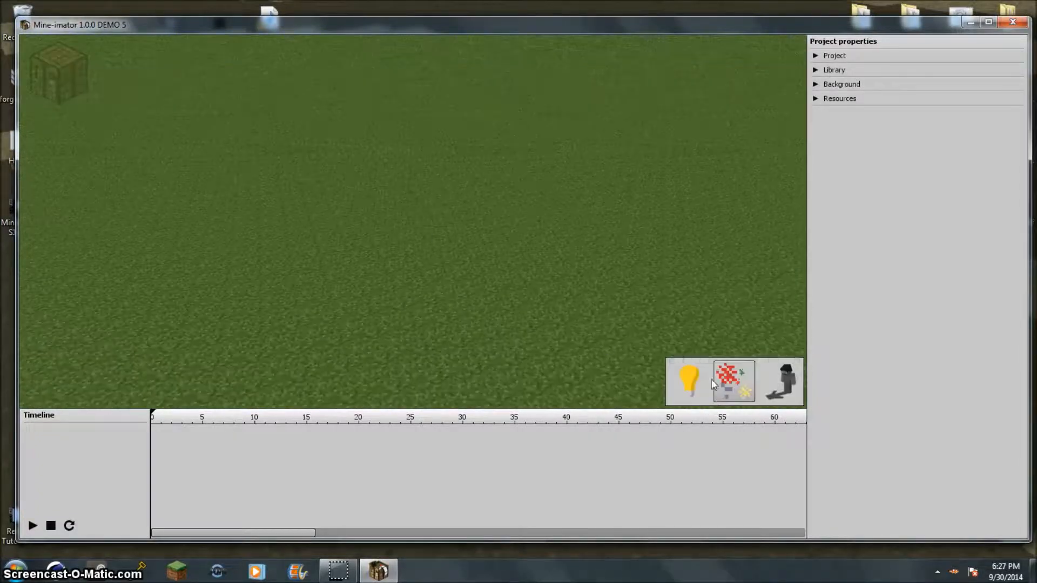
left_click(700, 389)
Create a Human character from the workbench and select it in the viewport.
mouse_move(65, 77)
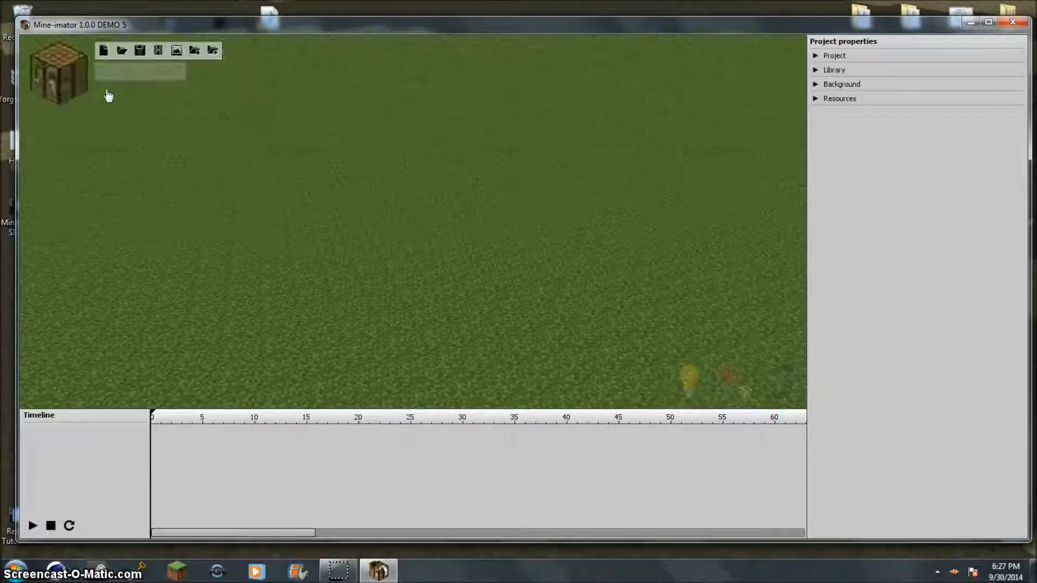
left_click(64, 74)
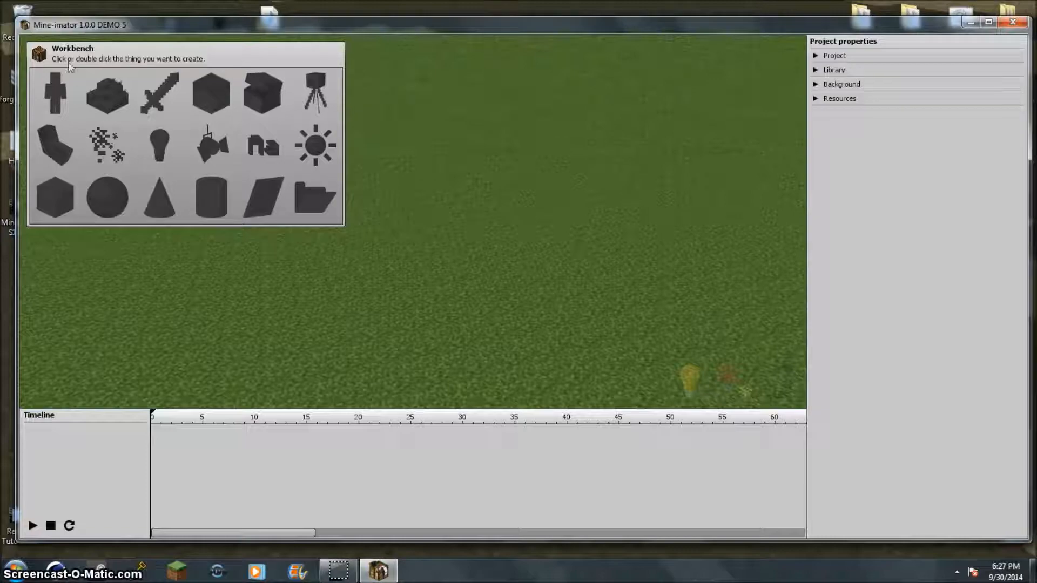
left_click(50, 99)
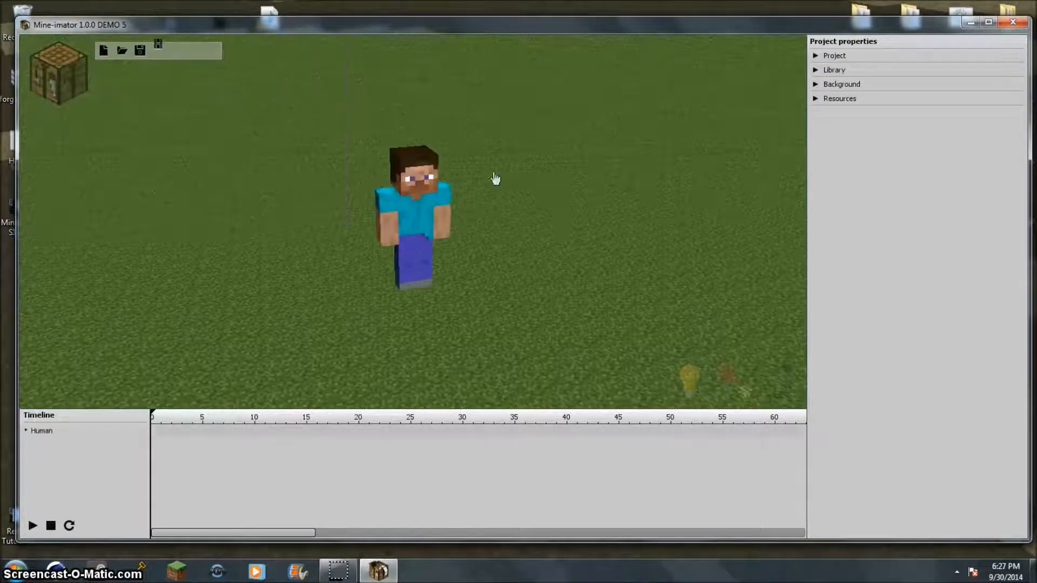
mouse_move(549, 249)
right_mouse_down()
mouse_move(583, 270)
mouse_move(548, 249)
right_mouse_up()
key("w")
key("s")
left_click(439, 180)
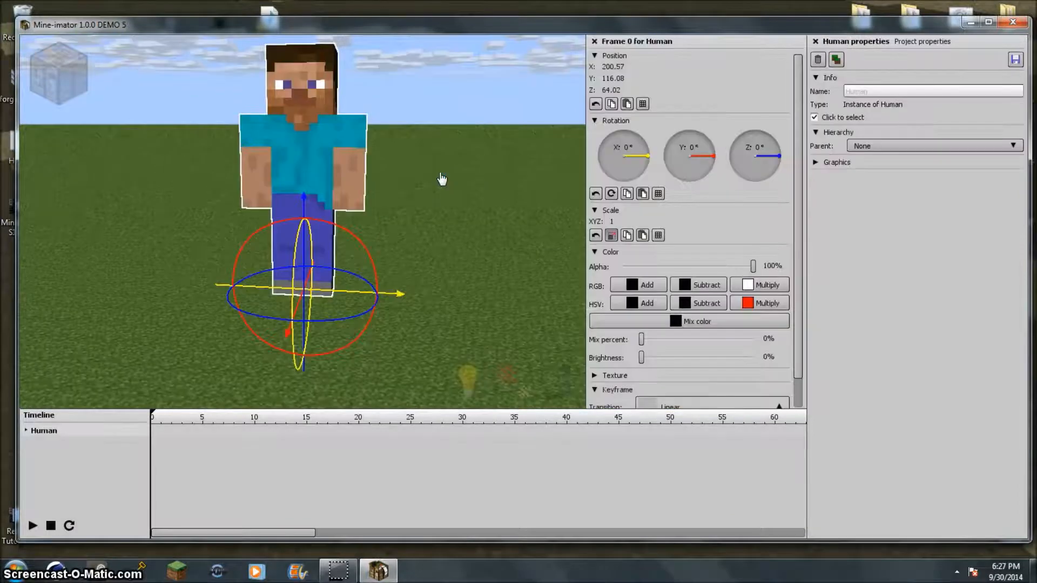
Set the human's X, Y and Z position to 0 and bring the character back into view.
left_click(626, 71)
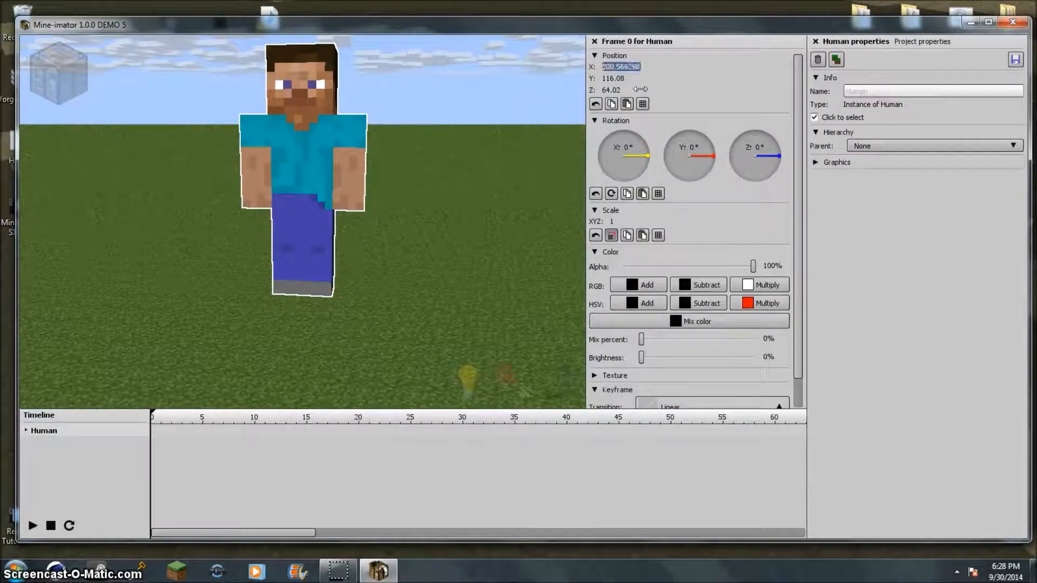
type("0")
key("Return")
left_click(611, 79)
type("0")
key("Return")
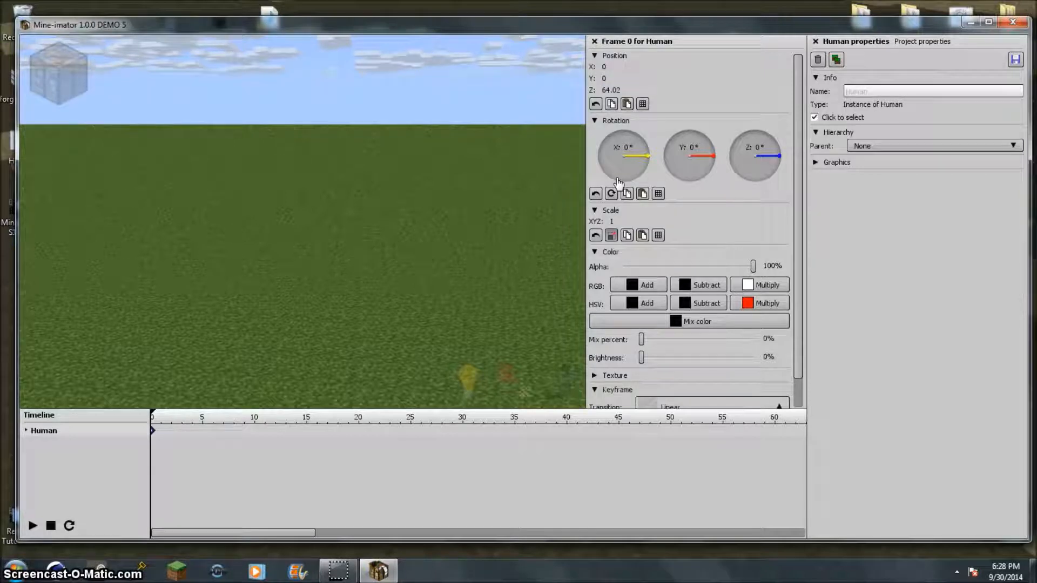
left_click(621, 90)
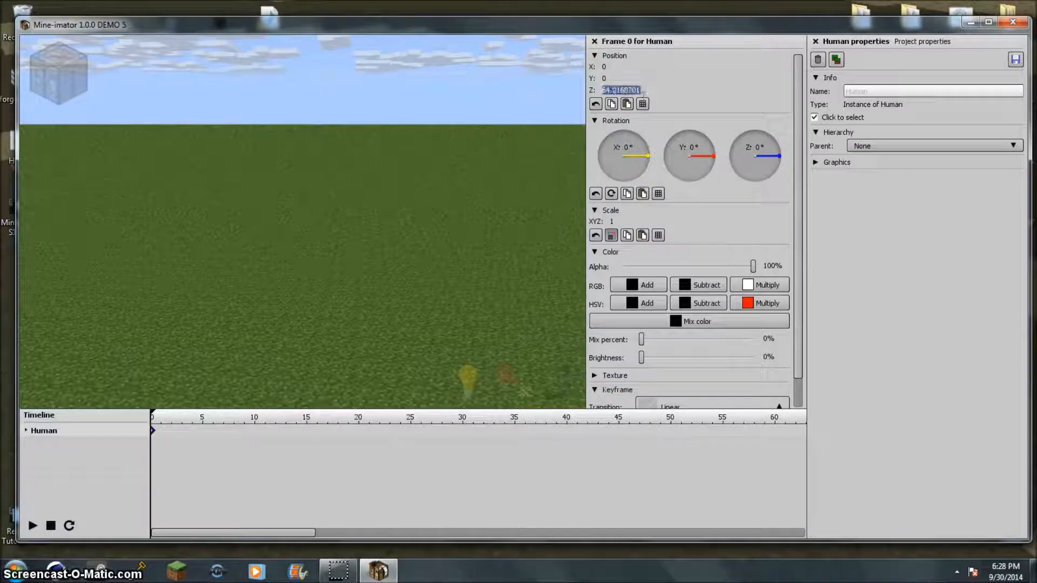
type("0")
key("Return")
right_click_drag(30, 312, 48, 330)
right_click_drag(303, 221, 351, 211)
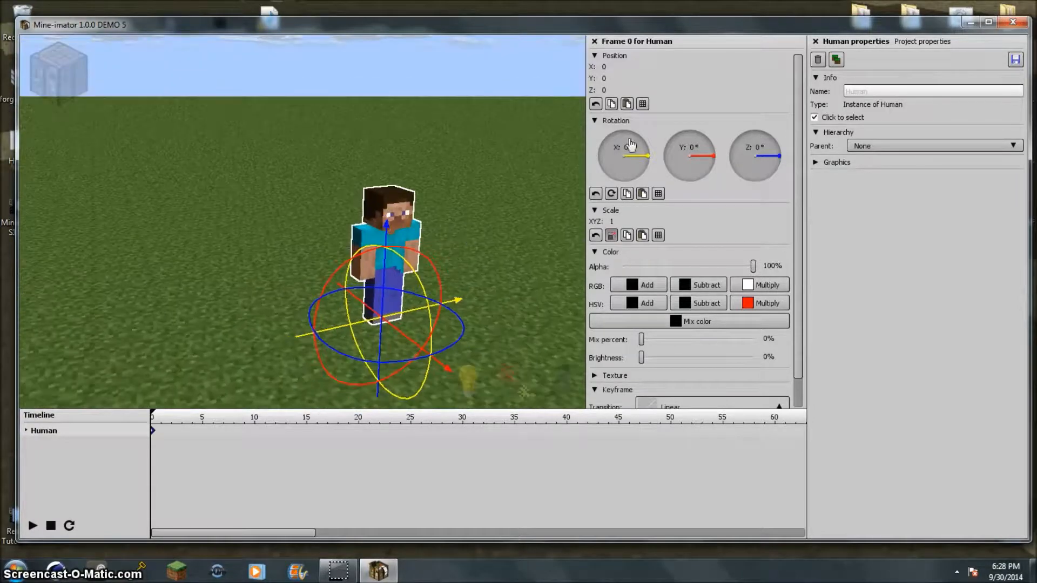
Tilt the human about the X axis and reset its X rotation to 0°.
mouse_move(644, 162)
left_mouse_down()
mouse_move(625, 178)
mouse_move(641, 139)
mouse_move(629, 136)
mouse_move(635, 166)
mouse_move(633, 156)
left_mouse_up()
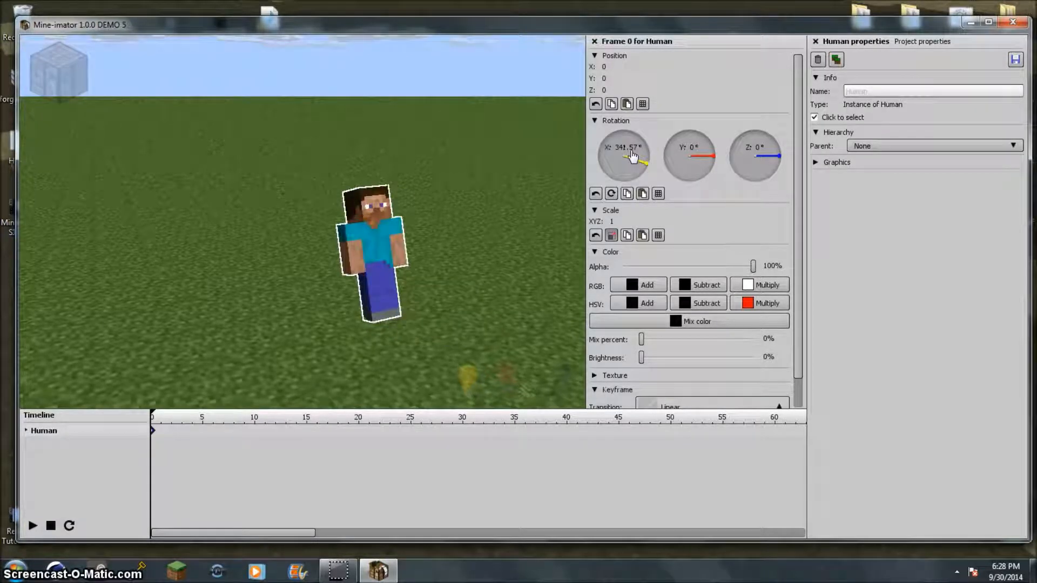
type("0")
key("Return")
Rotate the human about the Y axis until it lies flat, and reset its Y rotation to 0°.
left_click_drag(713, 156, 691, 146)
right_click_drag(447, 248, 420, 216)
key("q")
left_click(691, 163)
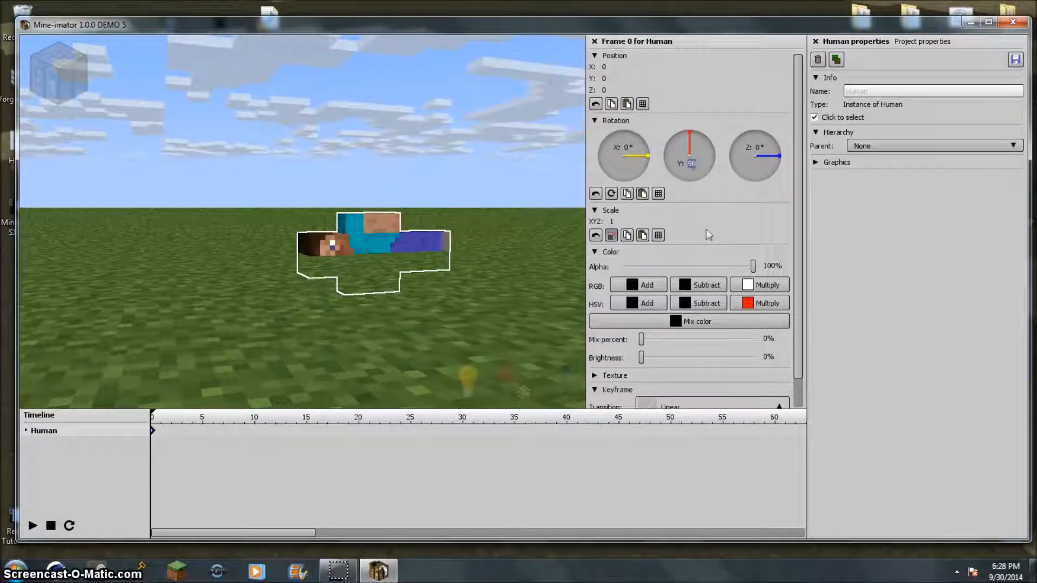
type("0")
key("Return")
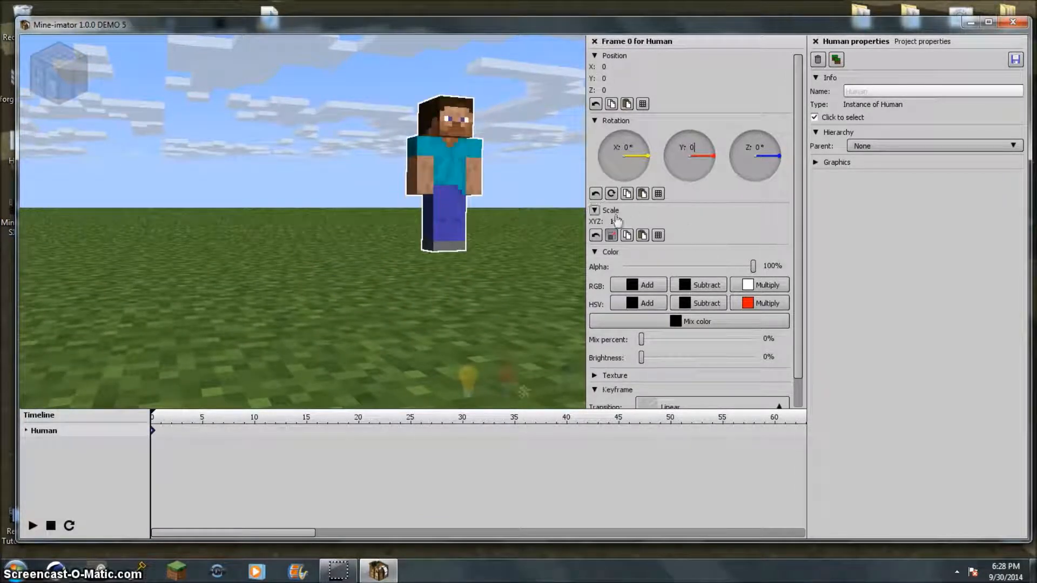
Enlarge the human to a scale of about 4.94 and set the scale back to 1.
left_click_drag(613, 222, 669, 223)
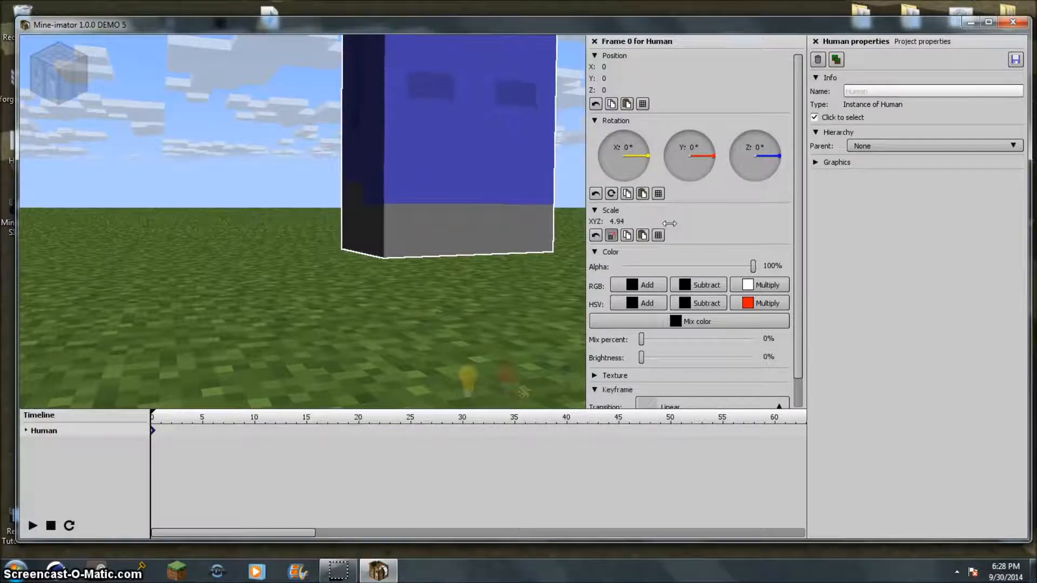
mouse_move(491, 271)
right_mouse_down()
mouse_move(480, 249)
mouse_move(489, 197)
mouse_move(489, 275)
mouse_move(493, 250)
right_mouse_up()
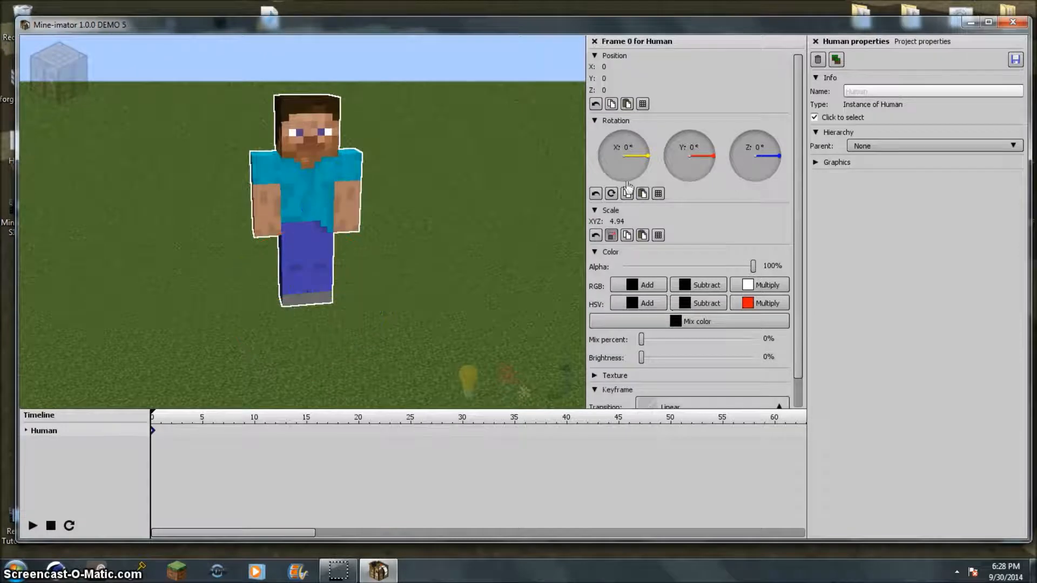
double_click(616, 222)
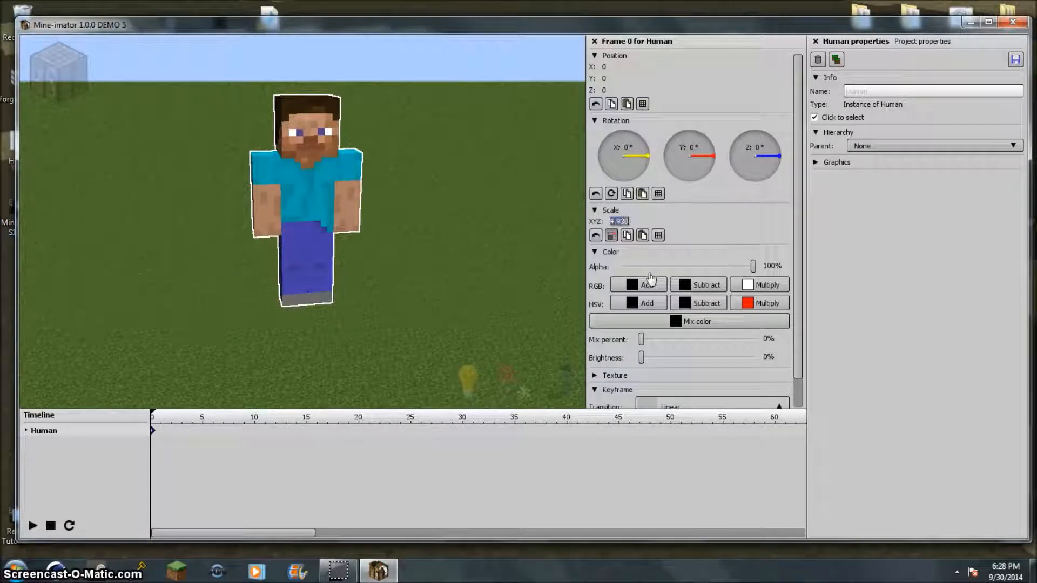
type("1")
key("w")
right_click_drag(367, 276, 346, 282)
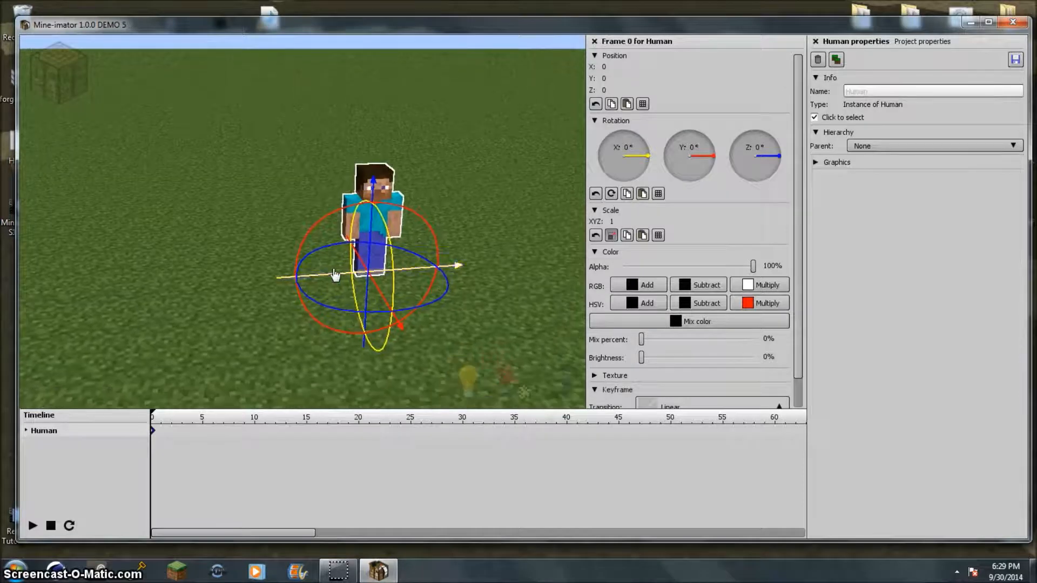
Move the human along its three axes in the viewport to about X -37.37, Y -4.94 and Z 17.80.
left_click_drag(351, 278, 216, 281)
key("a")
mouse_move(236, 213)
right_mouse_down()
mouse_move(249, 204)
mouse_move(236, 212)
right_mouse_up()
left_click_drag(276, 289, 235, 268)
left_click_drag(260, 213, 264, 97)
Return the moved human to the origin by setting its Z, Y and X position to 0.
left_click(618, 90)
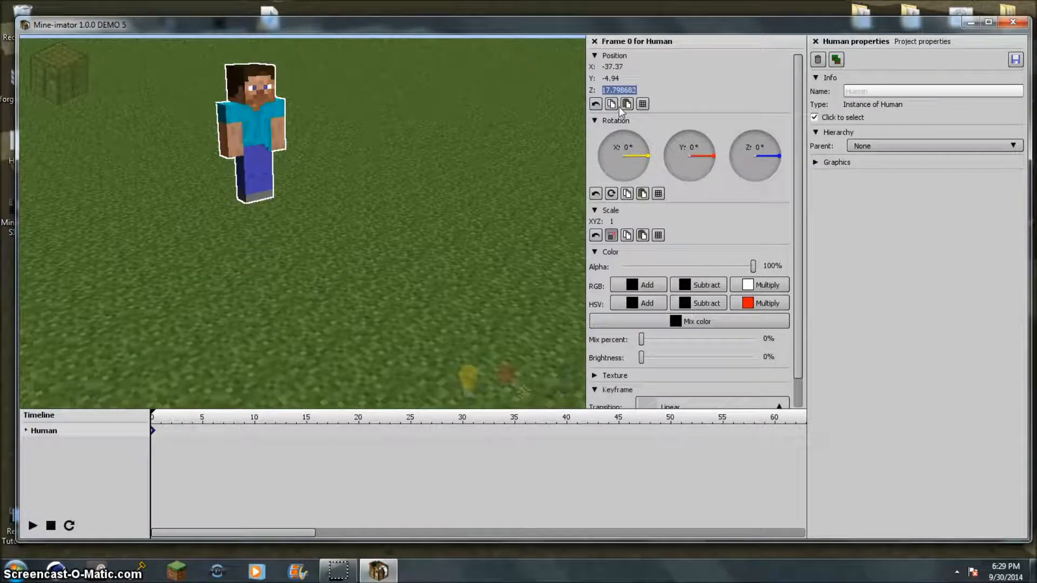
type("0")
left_click(618, 79)
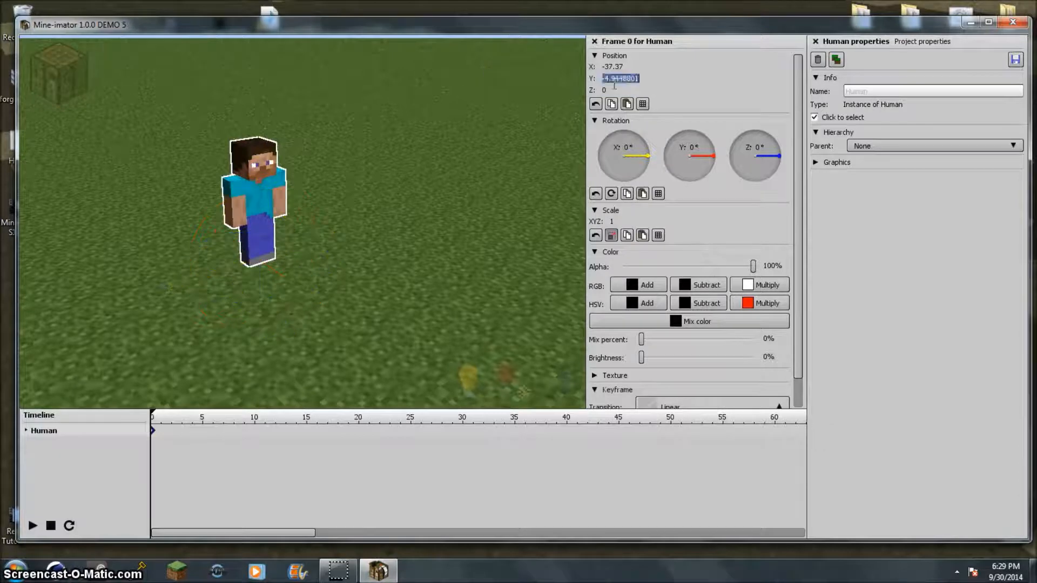
type("0")
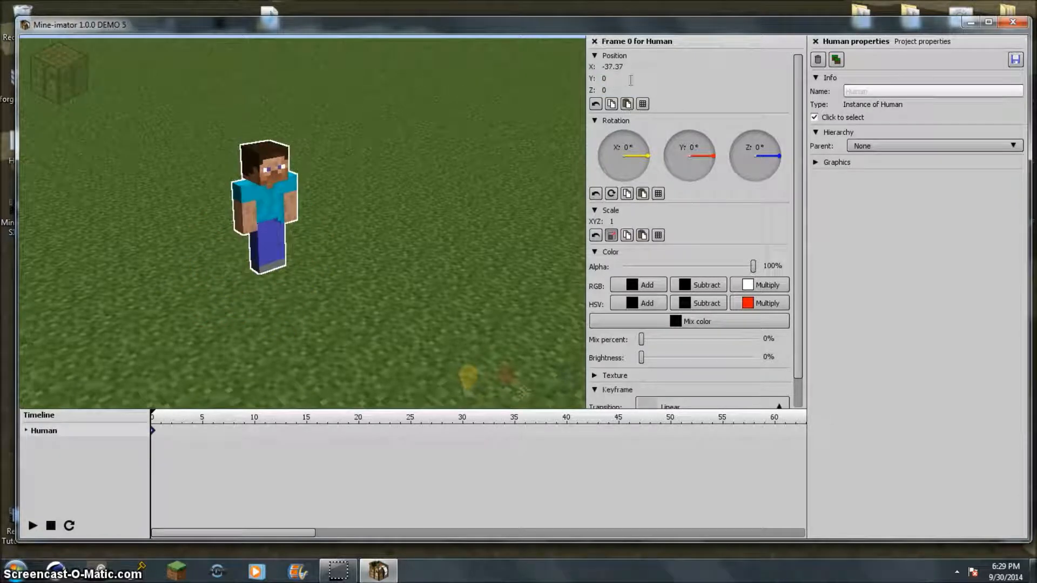
left_click(612, 67)
type("0")
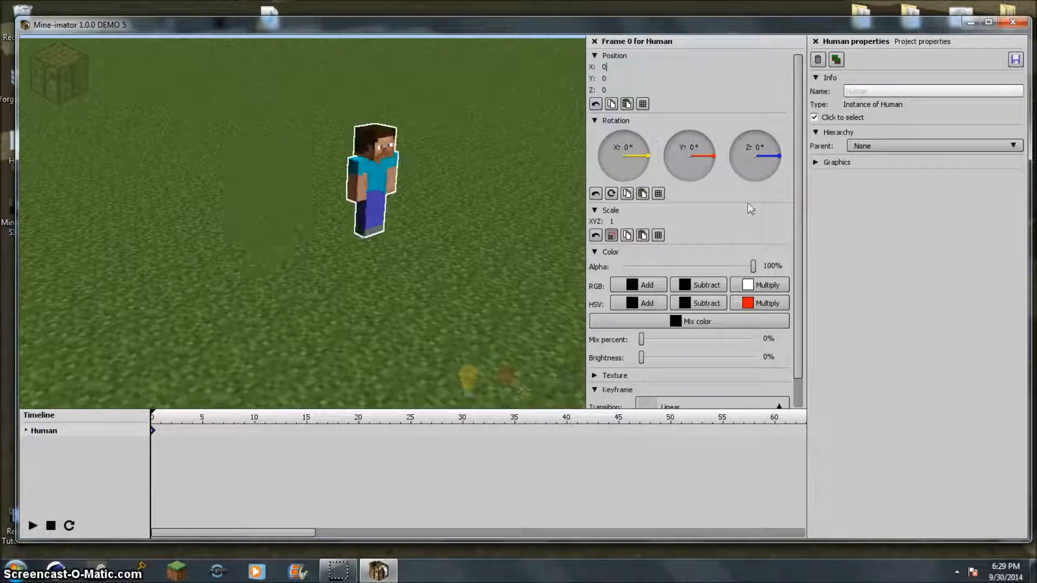
Nudge the human slightly along the X axis and reset its X position to 0.
right_click_drag(472, 270, 665, 83)
key("w")
left_click(610, 67)
type("1")
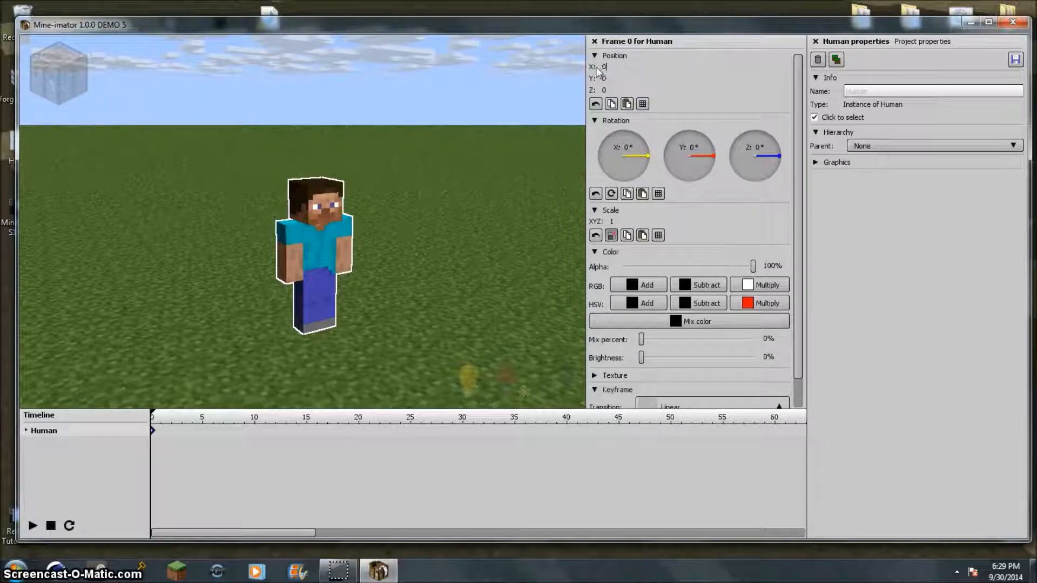
left_click(626, 88)
left_click(609, 67)
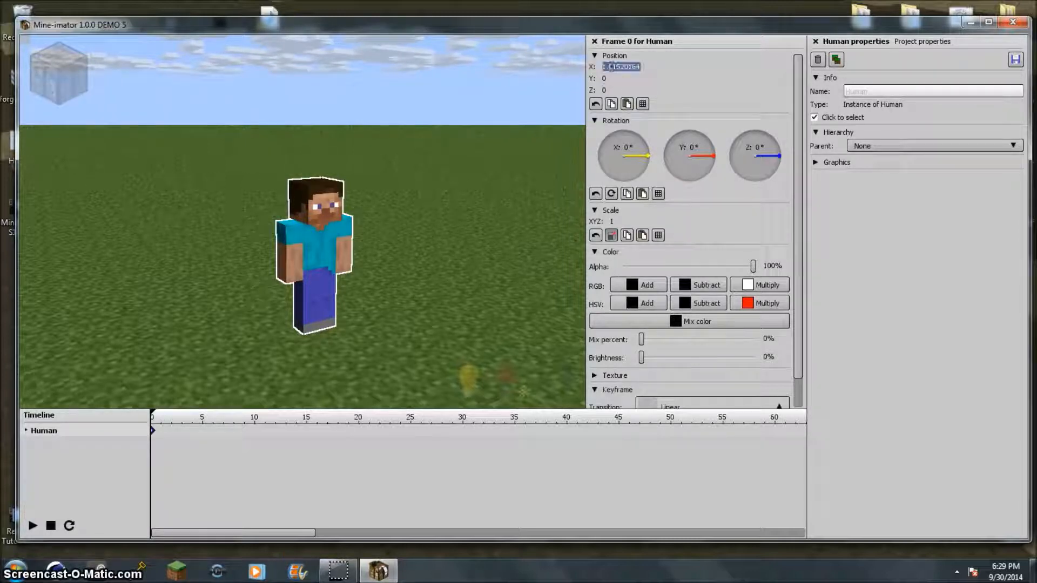
type("0")
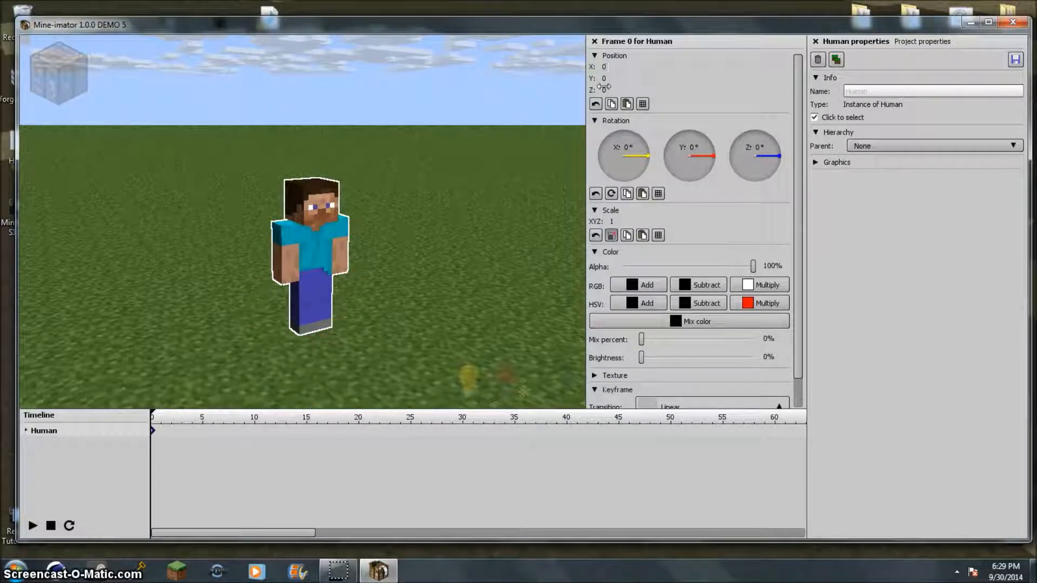
left_click(605, 77)
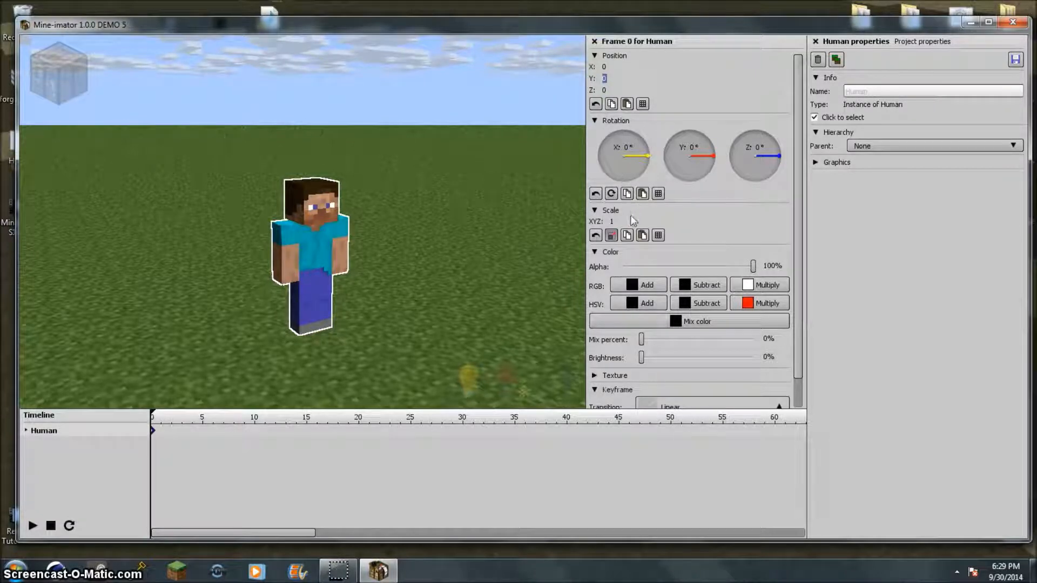
Spin the human about the X axis, try a 90° rotation, and clear the X rotation back to 0°.
mouse_move(627, 152)
left_mouse_down()
mouse_move(611, 159)
mouse_move(616, 148)
mouse_move(626, 170)
mouse_move(625, 156)
left_mouse_up()
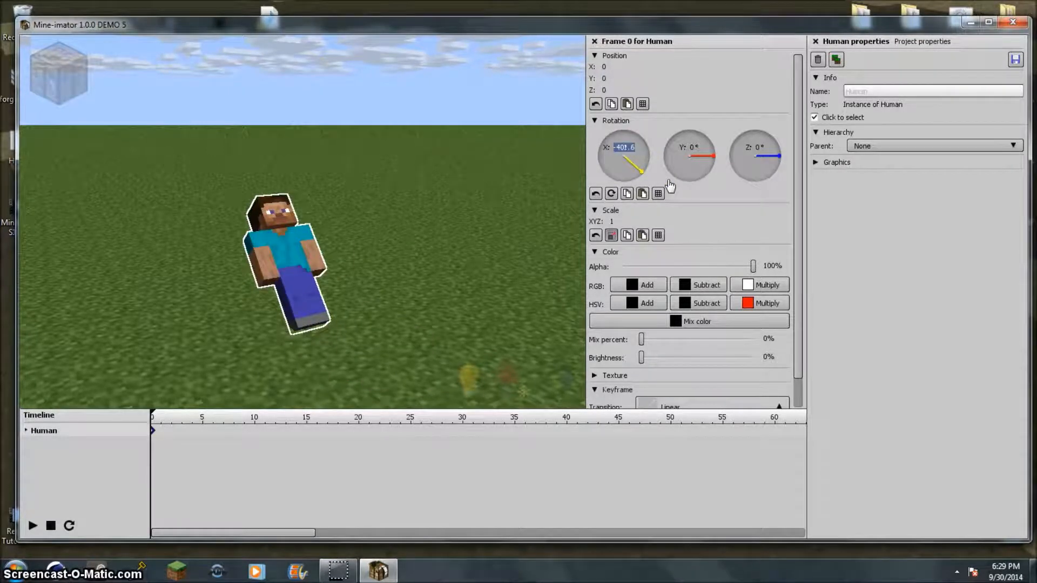
type("090")
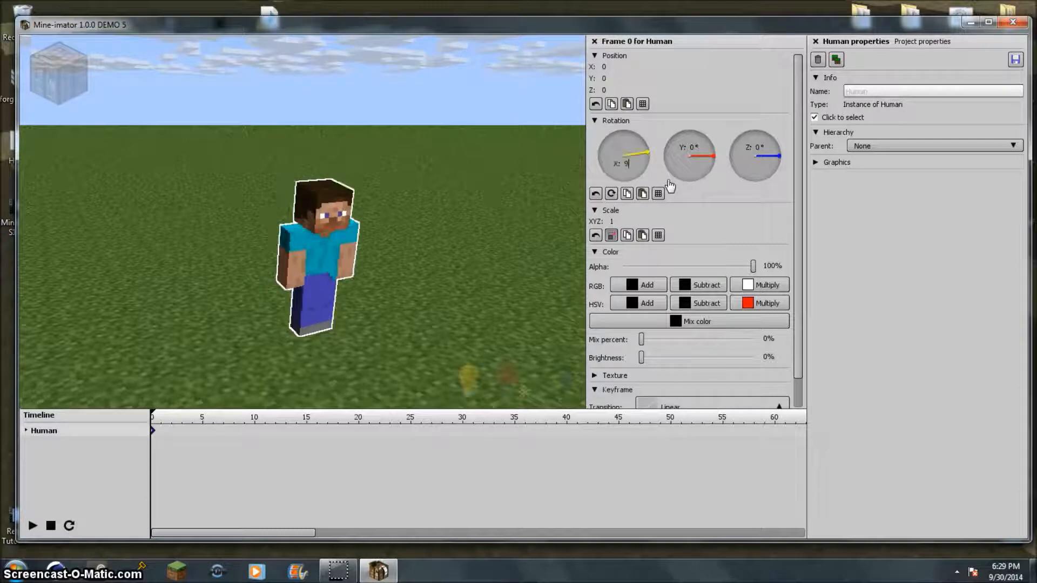
key("Return")
key("BackSpace")
key("BackSpace")
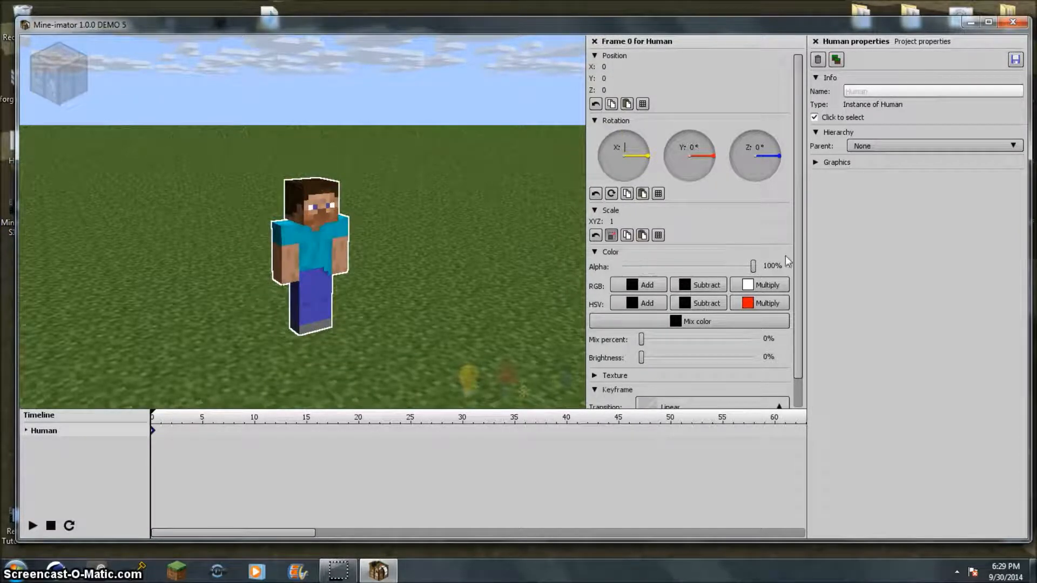
Collapse the Color section of the human's frame settings and inspect the Keyframe section before collapsing it.
scroll(791, 307, "down", 2)
scroll(791, 308, "down", 1)
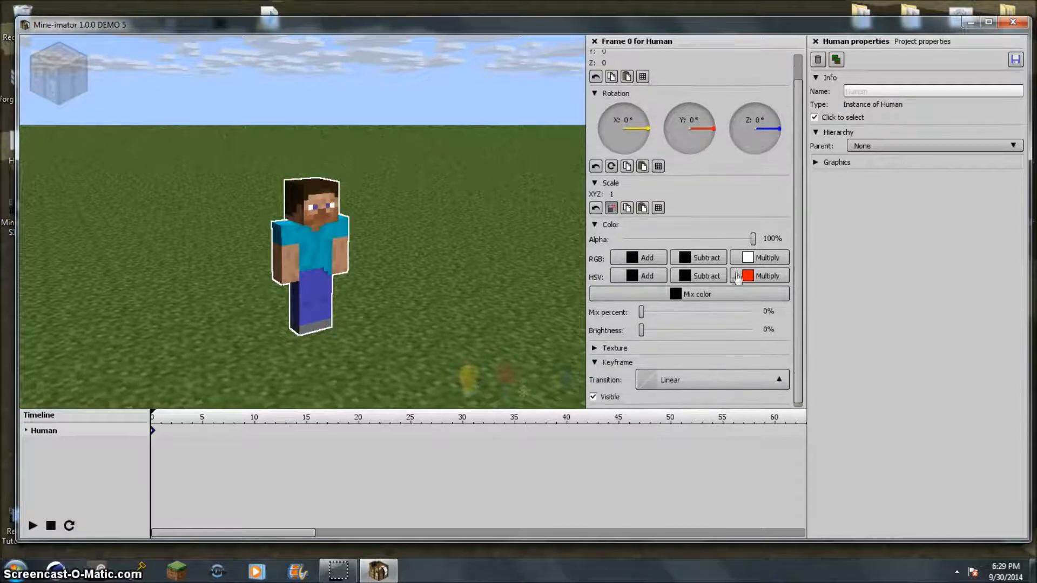
left_click(615, 224)
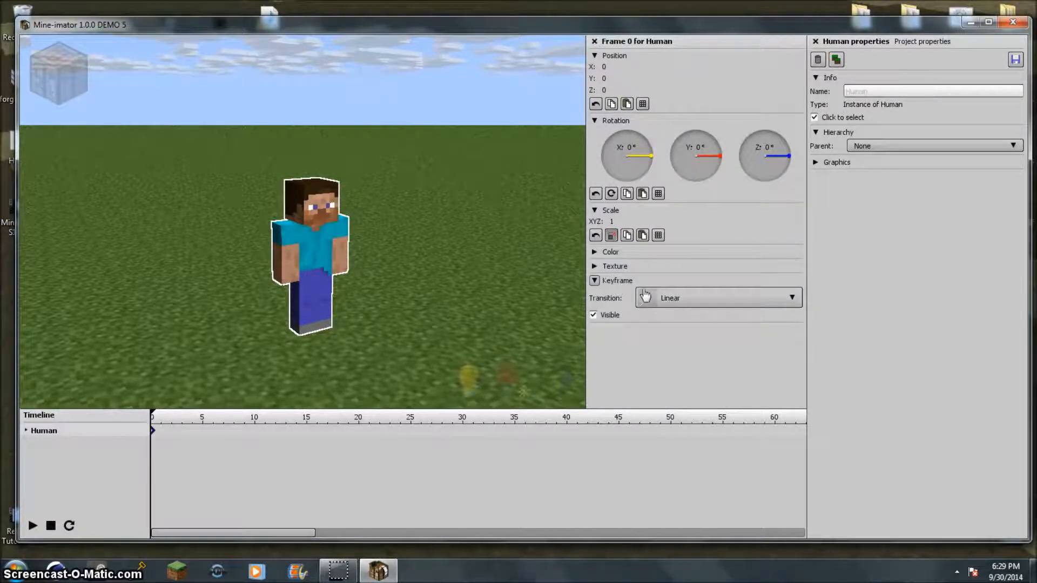
left_click(612, 282)
left_click(619, 282)
left_click(620, 281)
Inspect the skin choices in the Texture section of the human's frame settings and collapse the section.
left_click(622, 268)
left_click(623, 268)
left_click(624, 268)
left_click(646, 281)
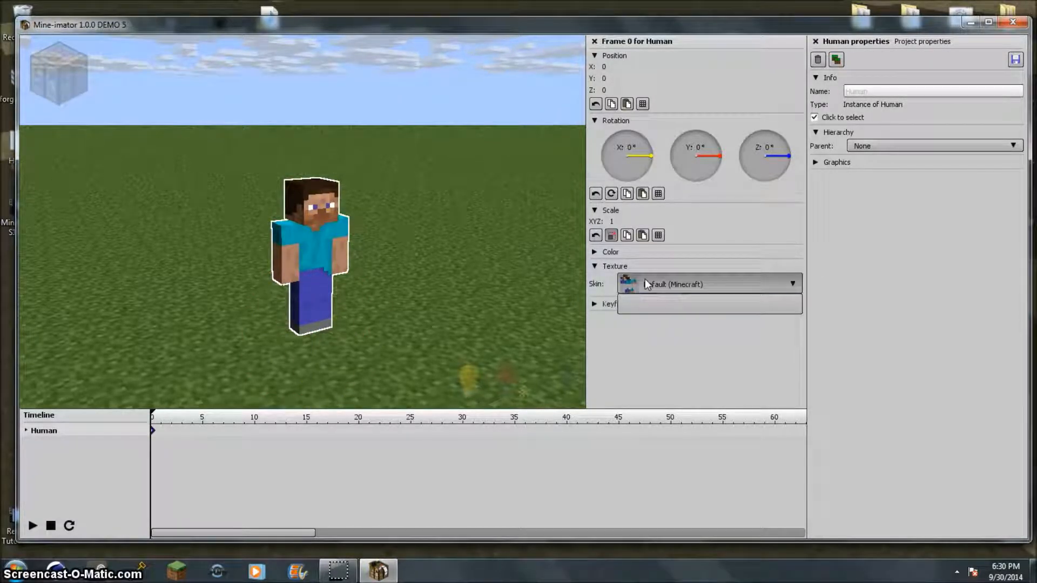
left_click(656, 289)
left_click(658, 288)
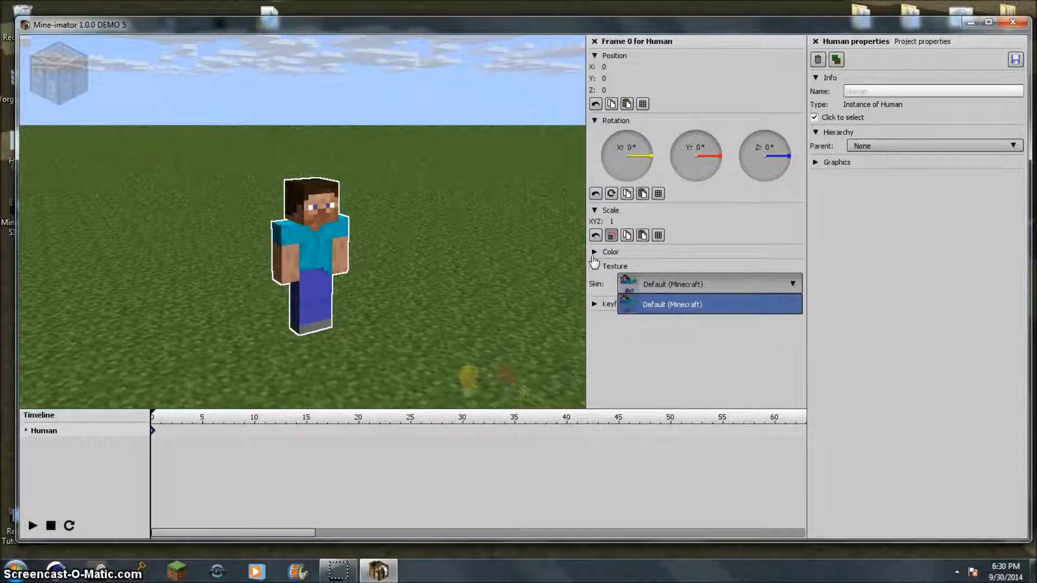
left_click(596, 266)
left_click(596, 266)
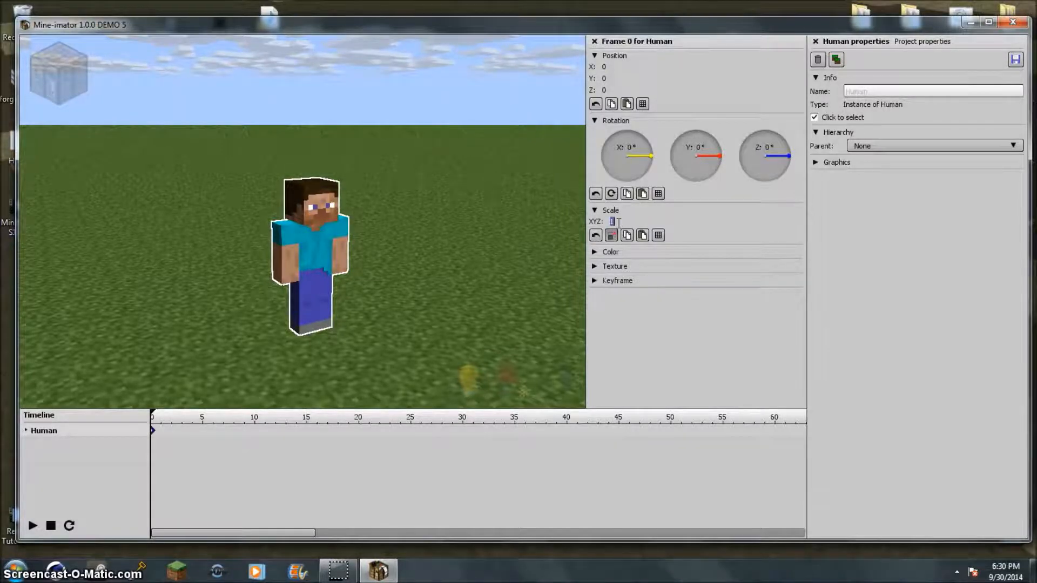
Try a uniform XYZ scale of 23 on the human and reset the scale.
type("23")
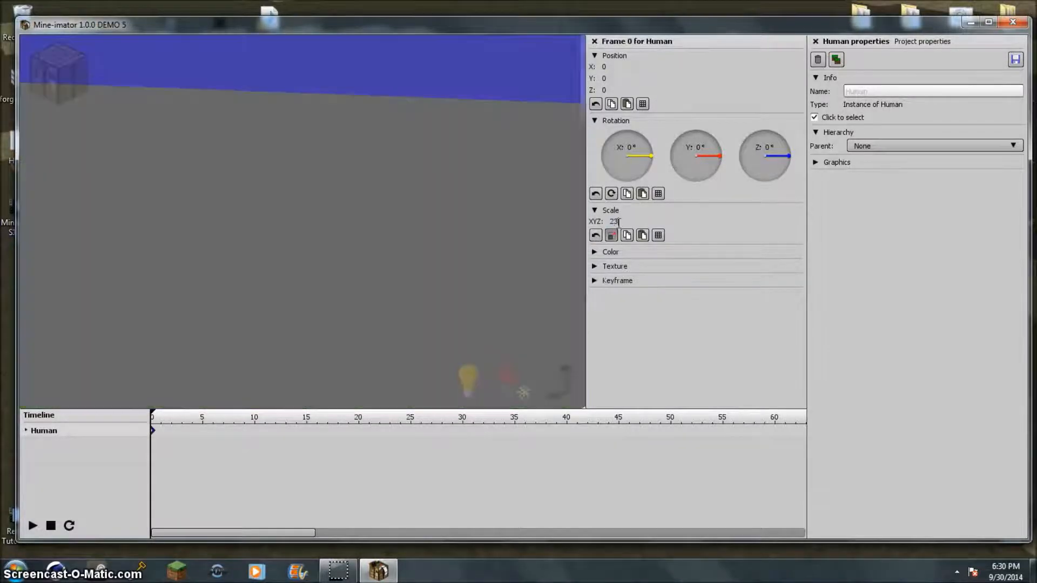
left_click(597, 238)
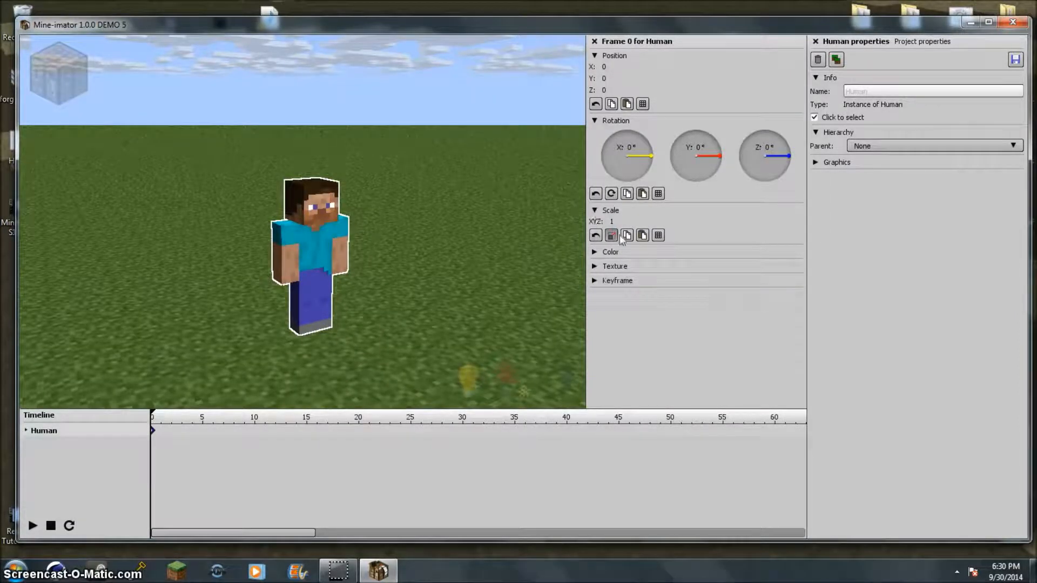
Separate the human's scale into individual axes, try a Y scale of 10, and set Y back to 1.
left_click(610, 240)
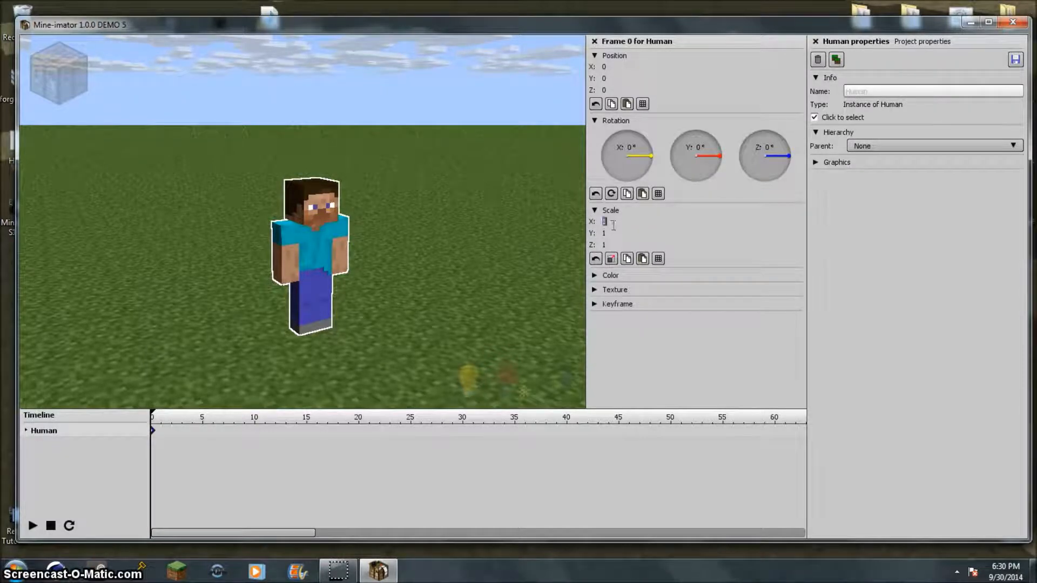
type("1")
type("10")
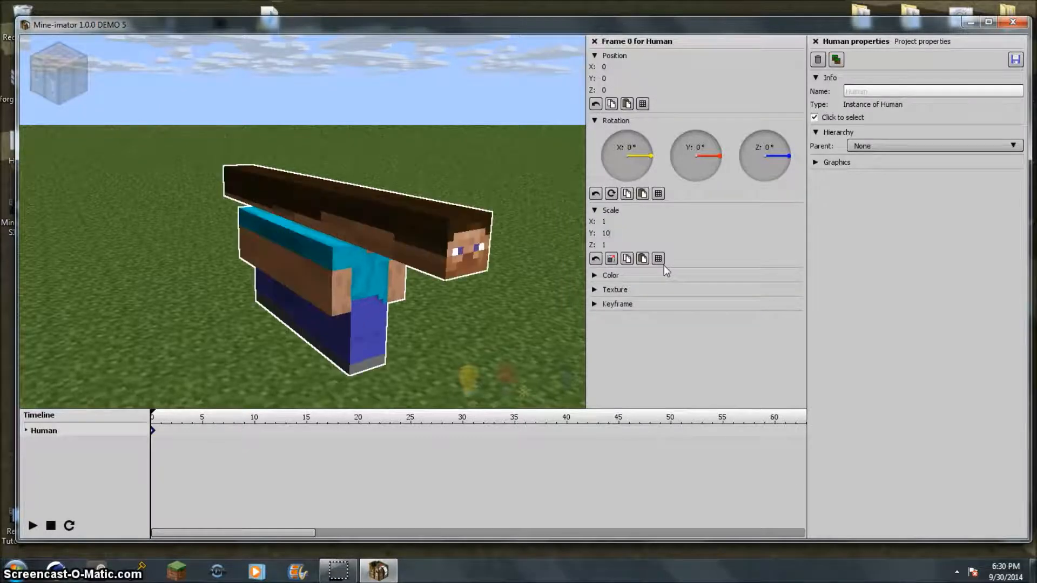
key("BackSpace")
key("BackSpace")
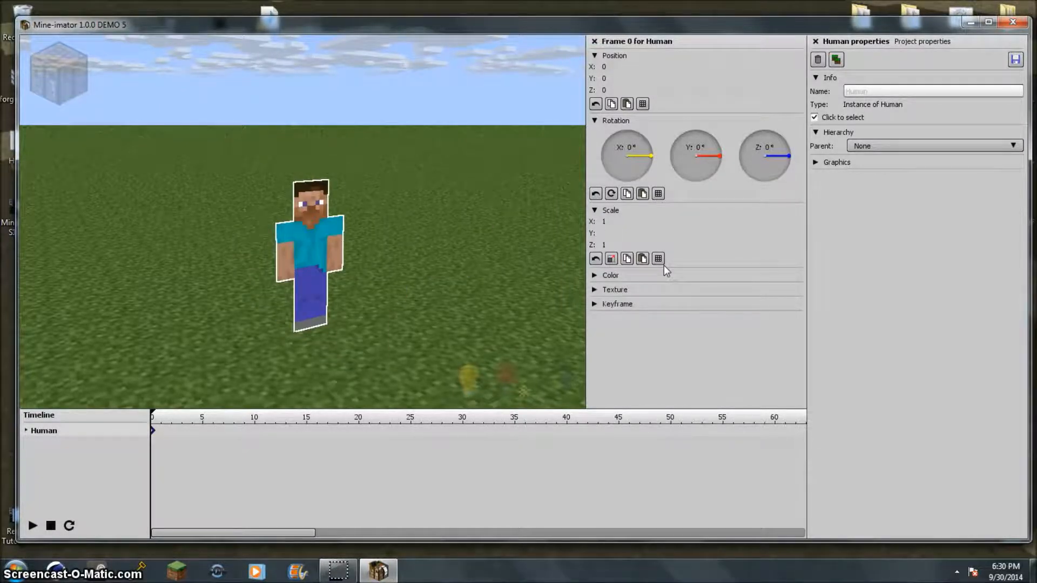
right_click_drag(485, 232, 308, 231)
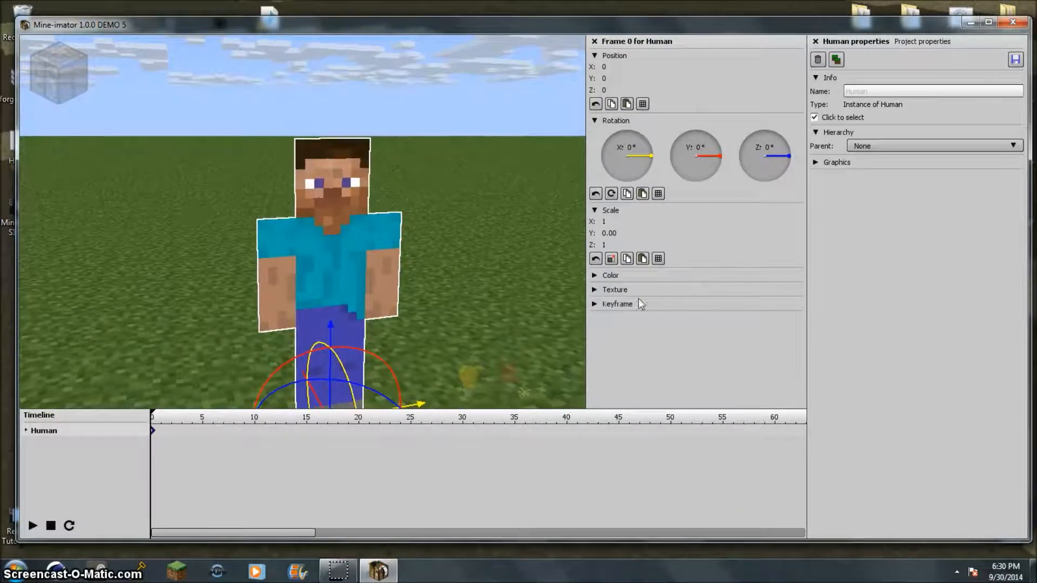
left_click_drag(629, 238, 584, 240)
type("1")
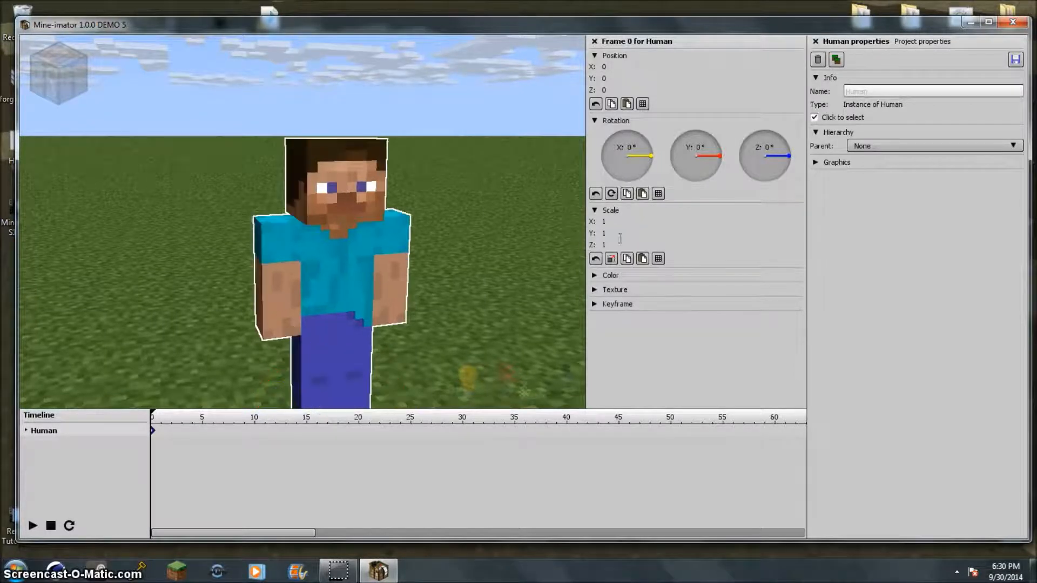
Try a Z scale of 10 on the human, flatten it by clearing the value, and restore Z to 1.
type("10")
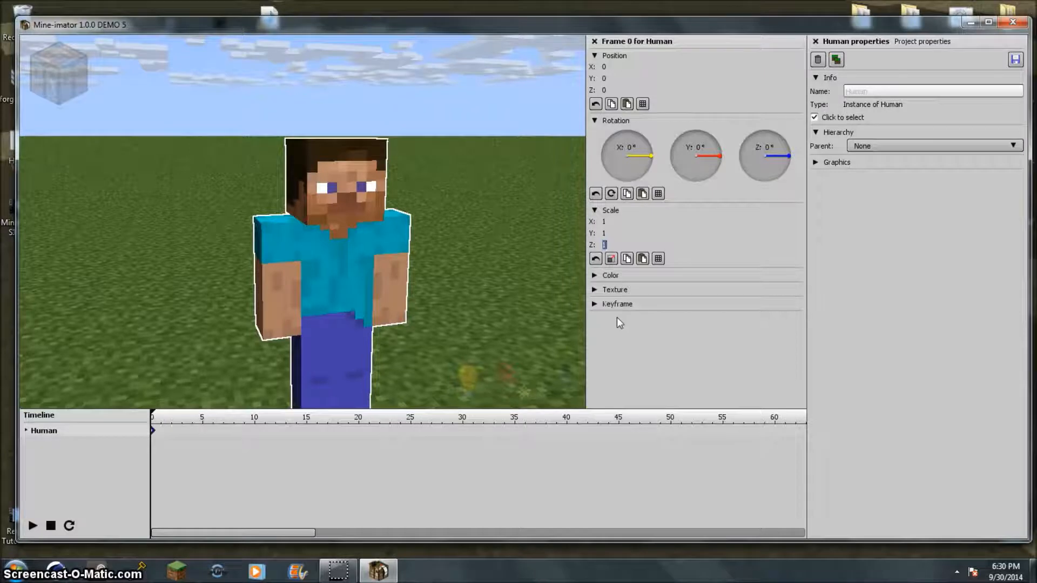
key("BackSpace")
key("BackSpace")
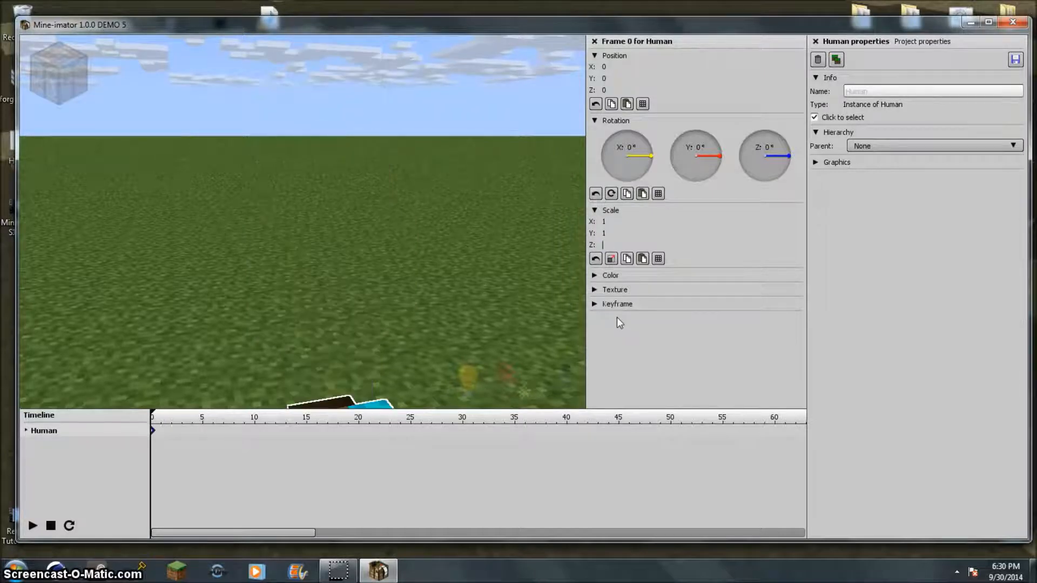
right_click_drag(403, 195, 403, 243)
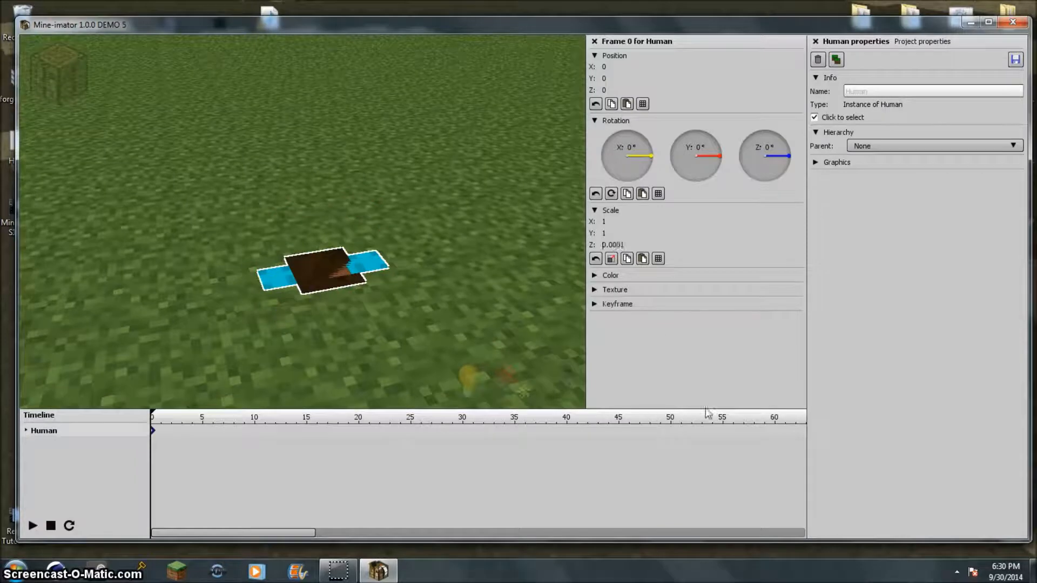
key("Delete")
key("Delete")
type("10")
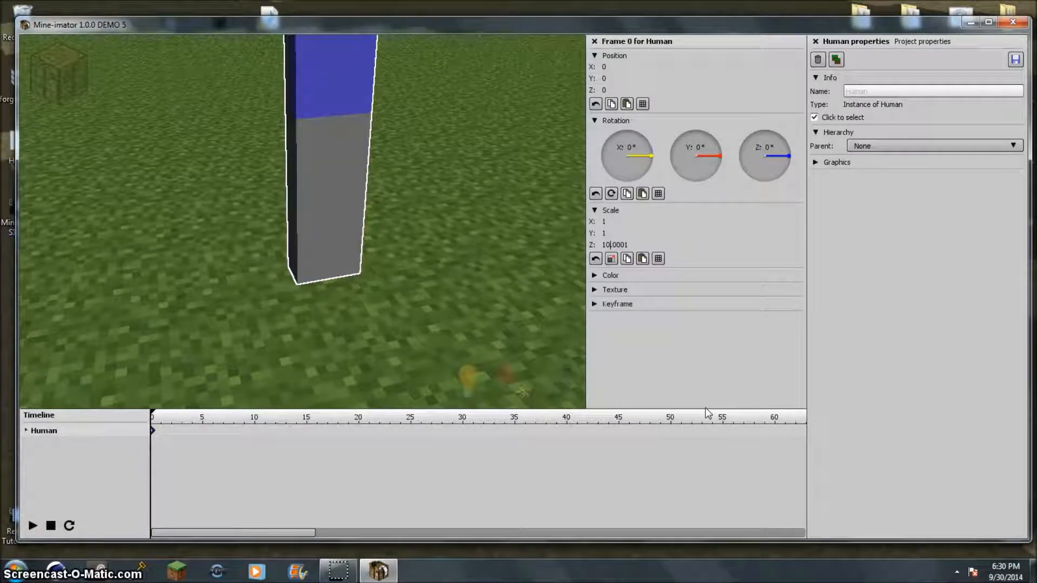
key("BackSpace")
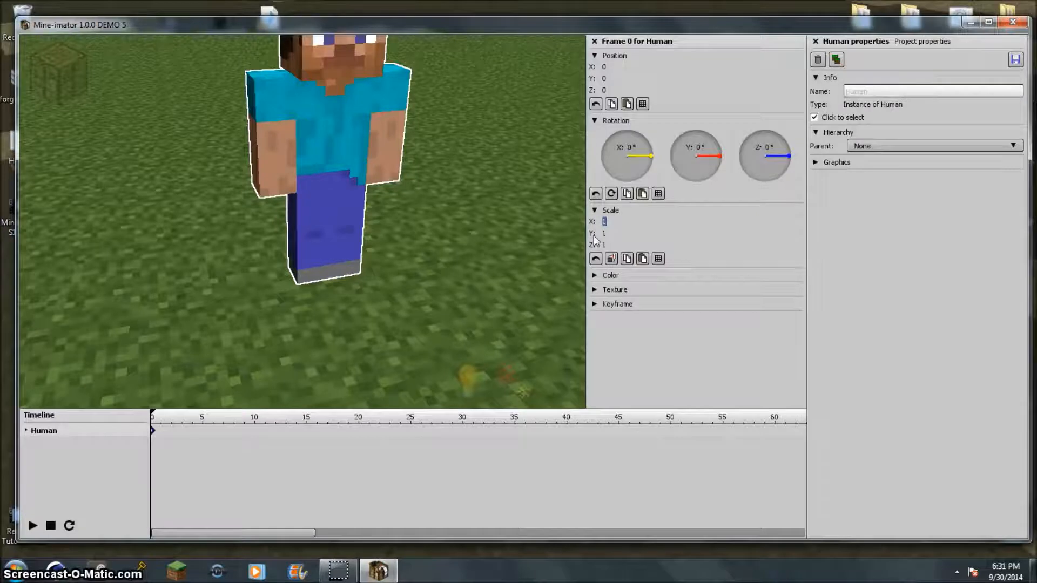
Widen and deepen the human by setting its X scale to 5 and its Y scale to 5.
type("10")
key("BackSpace")
key("BackSpace")
type("5")
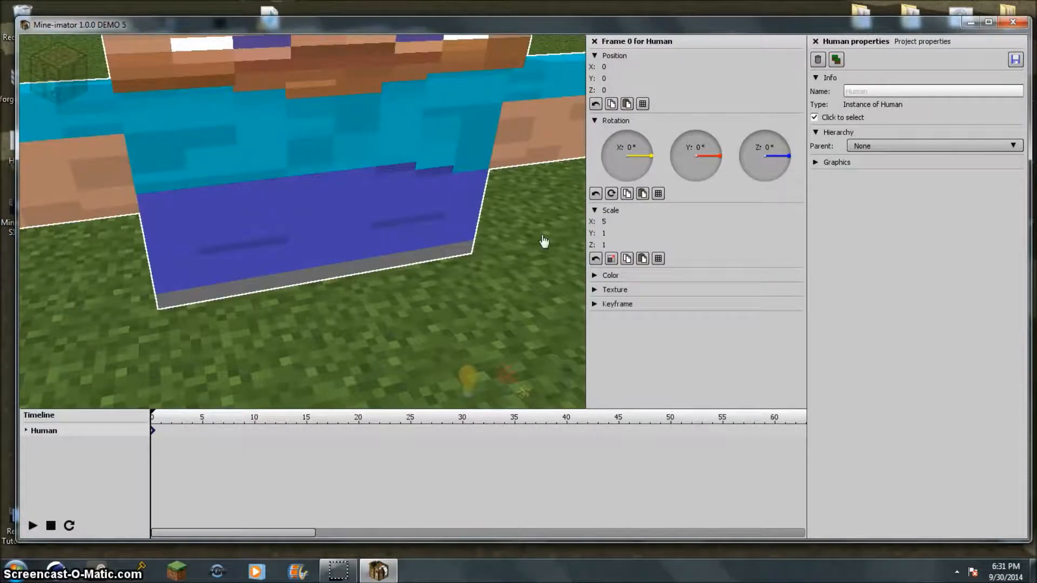
scroll(303, 222, "down", 5)
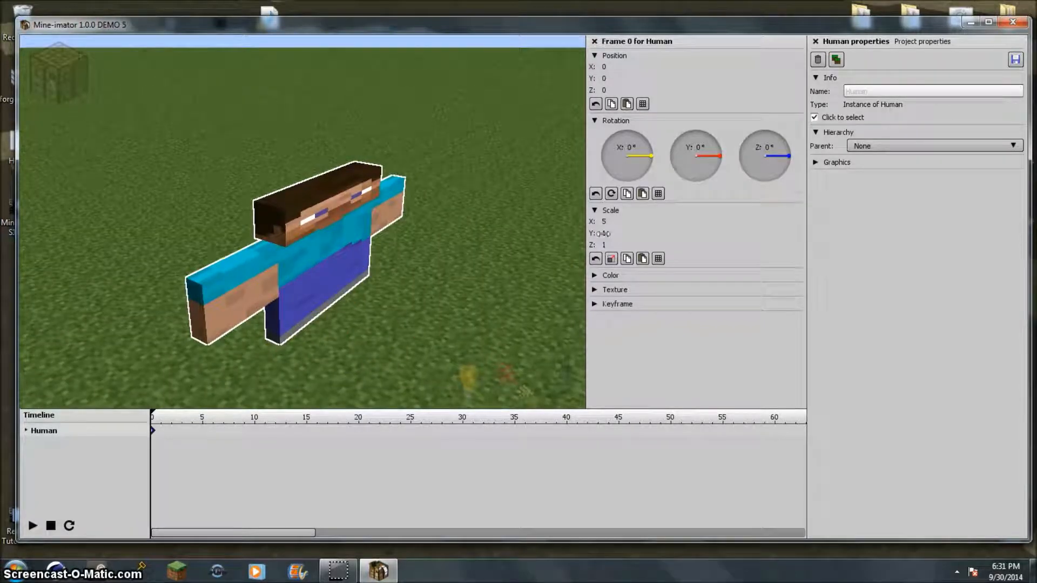
type("5")
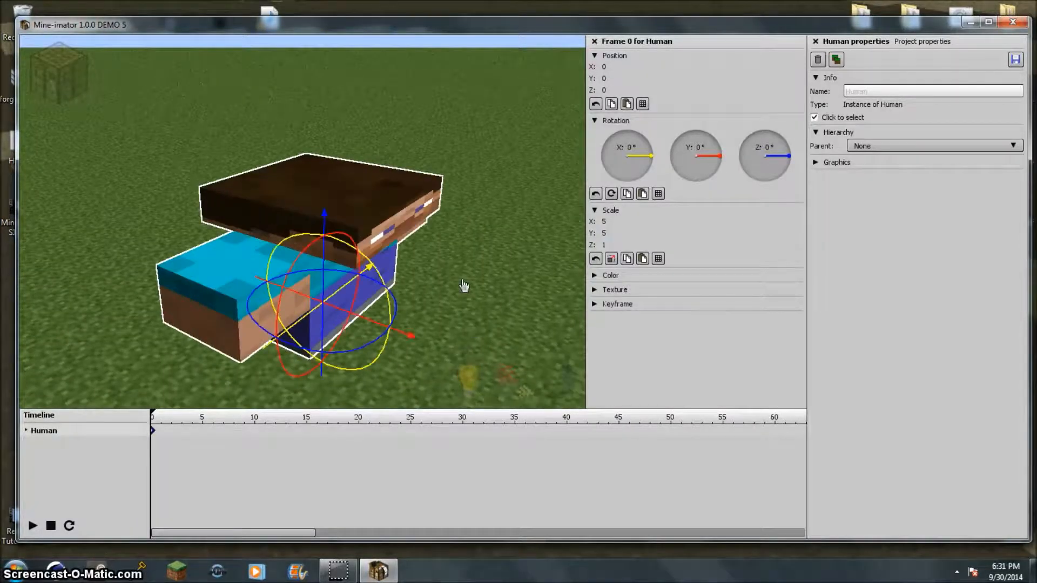
Set the human's Z scale to 2.5 and view the enlarged figure from above.
right_click_drag(463, 287, 498, 241)
left_click(603, 245)
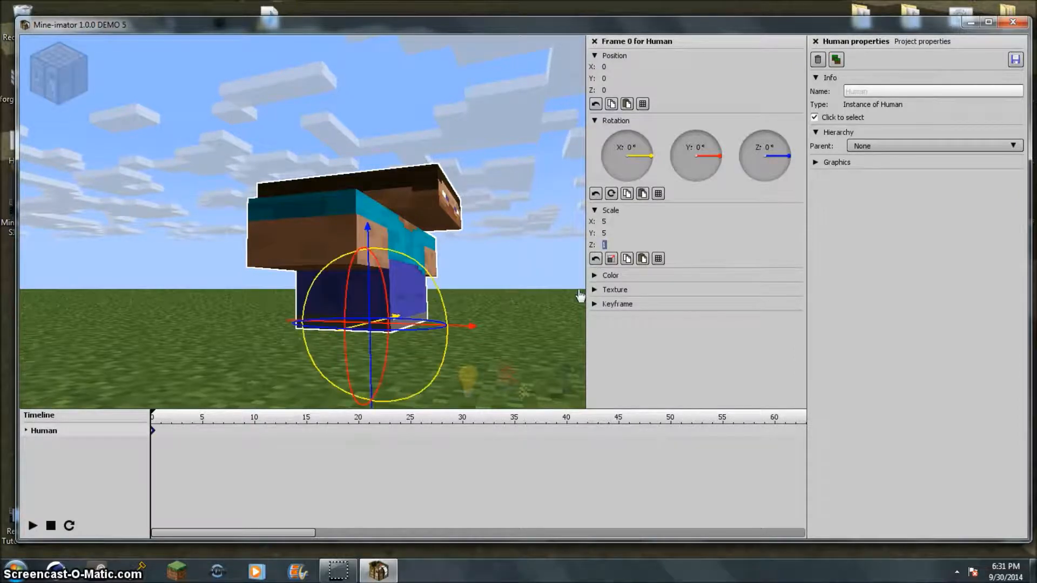
type("2.5")
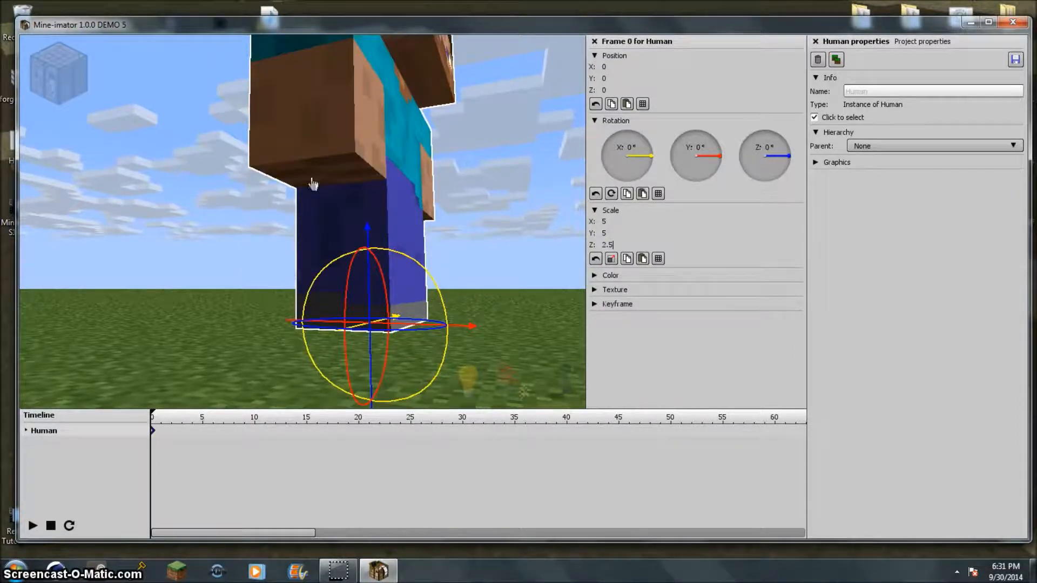
right_click_drag(300, 221, 299, 220)
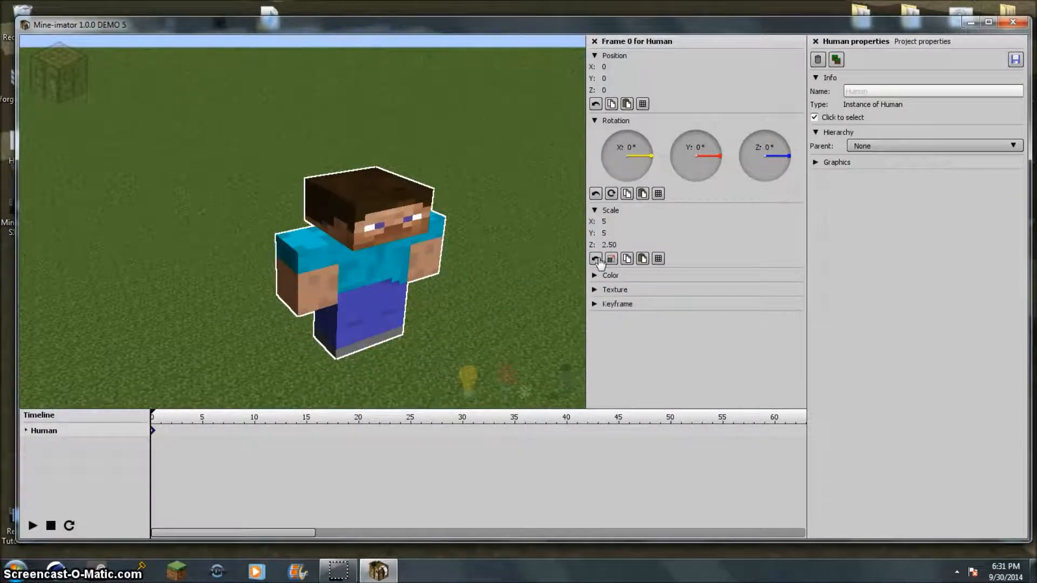
Reset the human's scale on all axes and combine them into a single XYZ value again.
left_click(595, 257)
right_click_drag(448, 204, 349, 223)
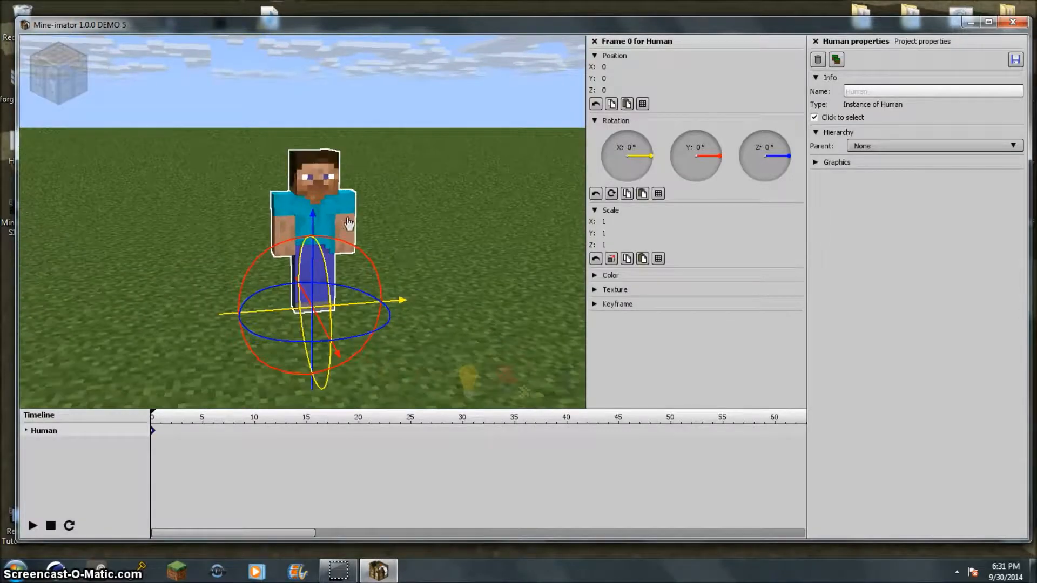
left_click(610, 259)
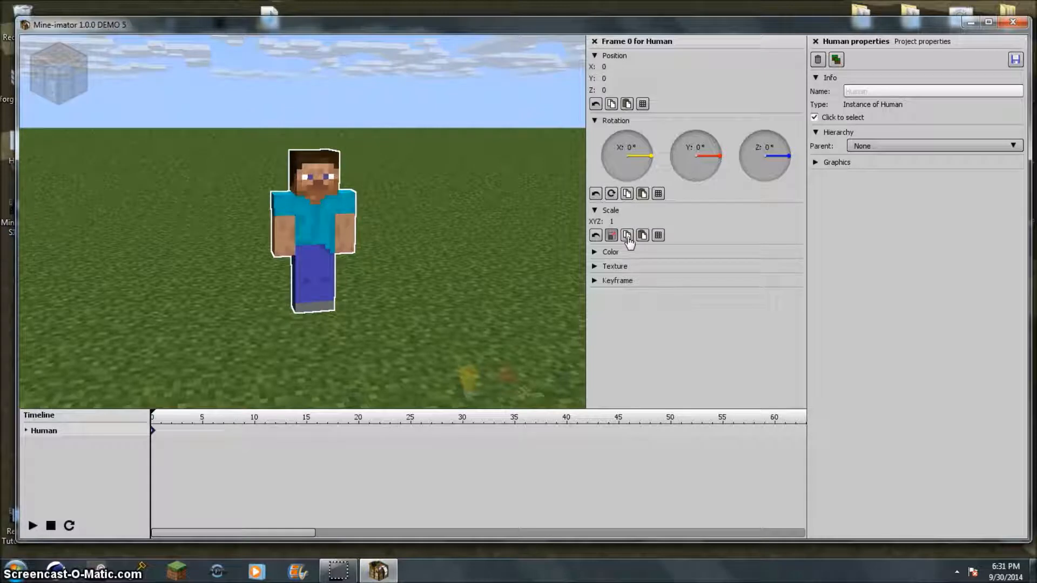
Turn on grid snapping for the human's scale, trying grid sizes of 1 and .05.
left_click(657, 236)
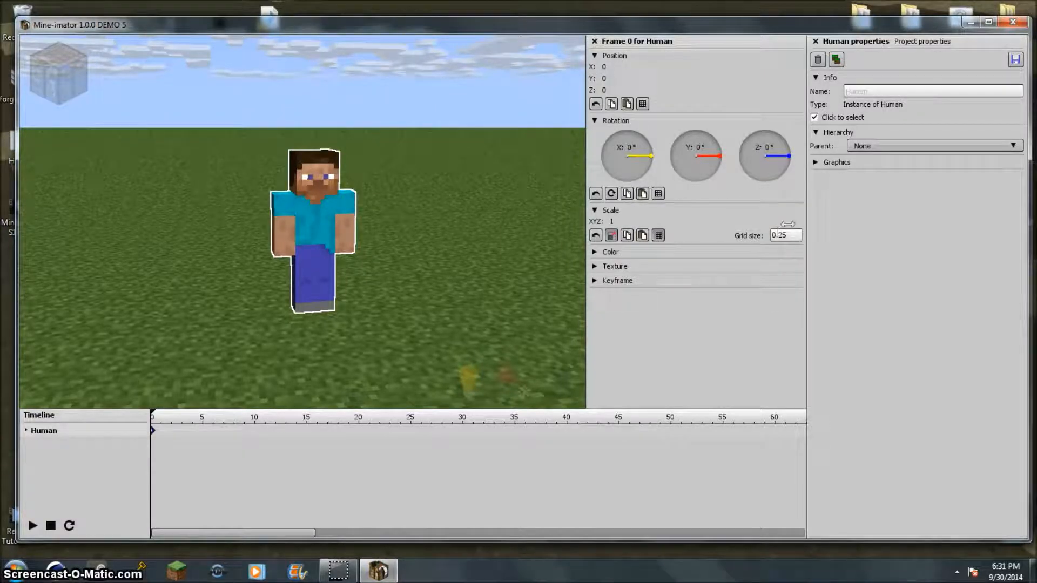
type("1")
left_click_drag(775, 237, 789, 241)
type(".")
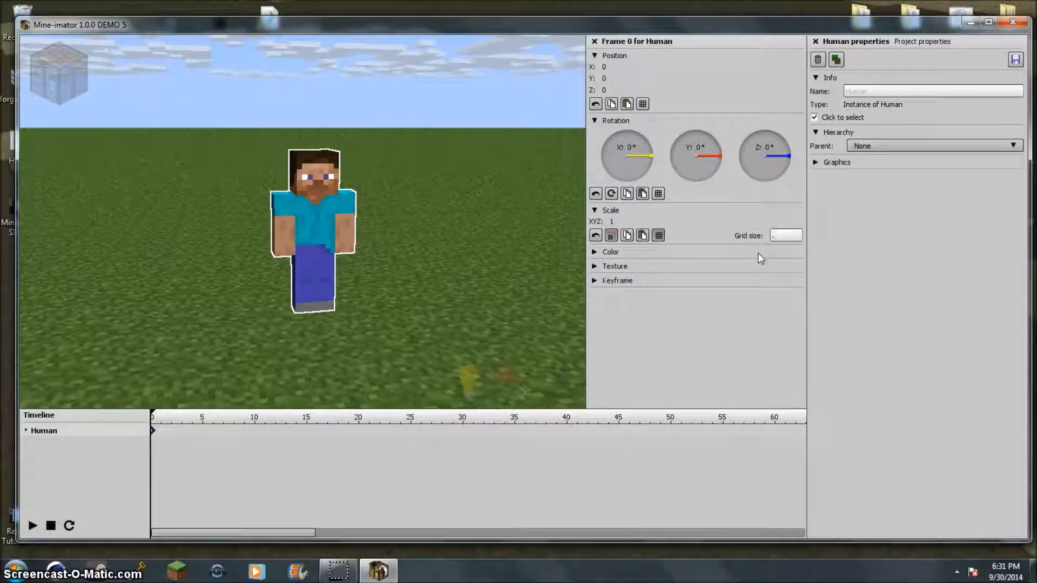
type("05")
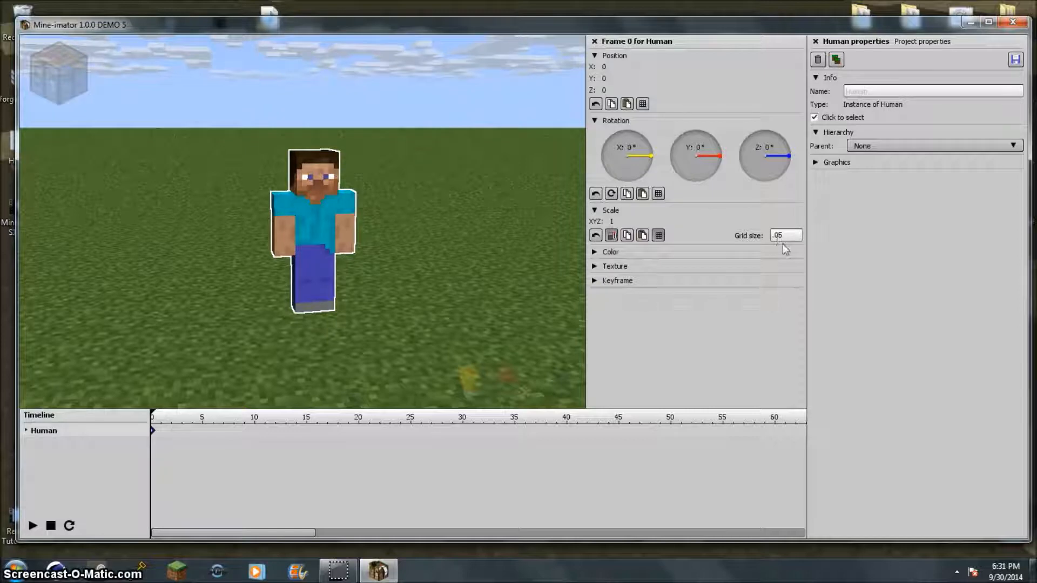
Toggle the scale grid snapping, set its grid size to 1, and turn the snapping off.
left_click(659, 236)
left_click(659, 236)
left_click(659, 236)
left_click(659, 236)
left_click(740, 237)
type("1")
left_click(658, 236)
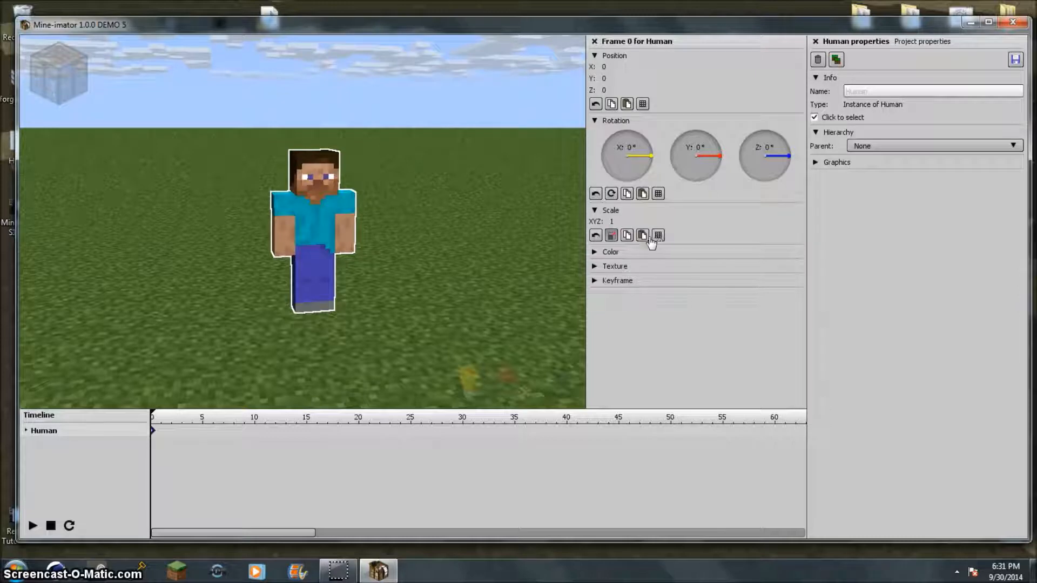
Collapse the Scale section and briefly turn the position grid snapping on and off.
right_click_drag(447, 188, 559, 219)
key("s")
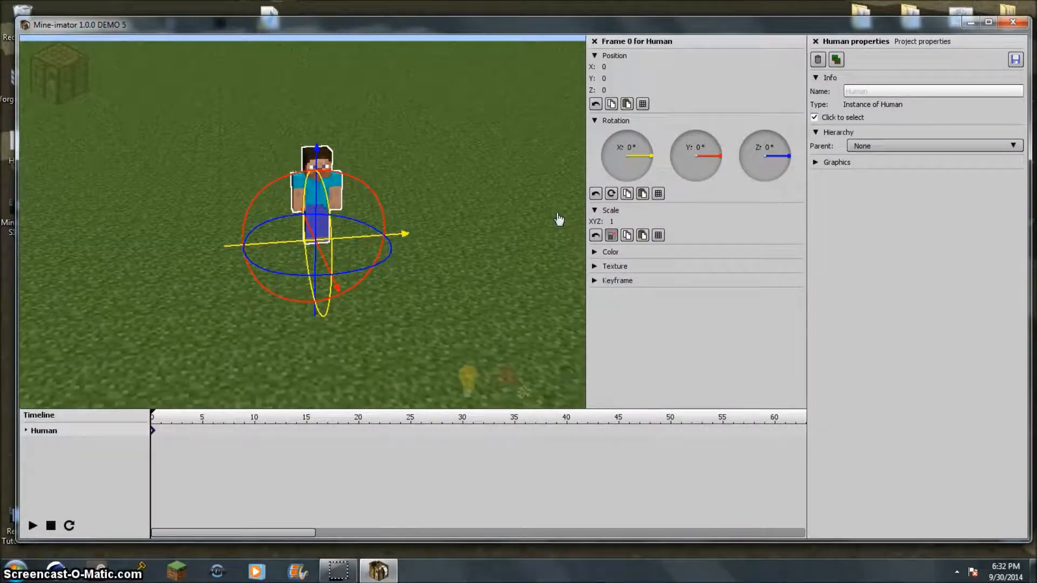
left_click(607, 211)
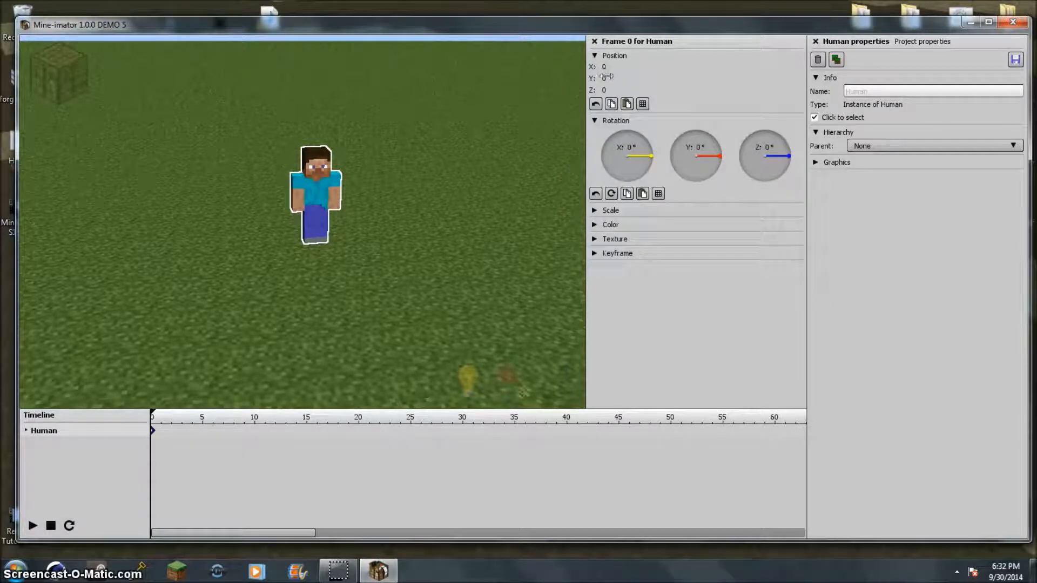
left_click(644, 105)
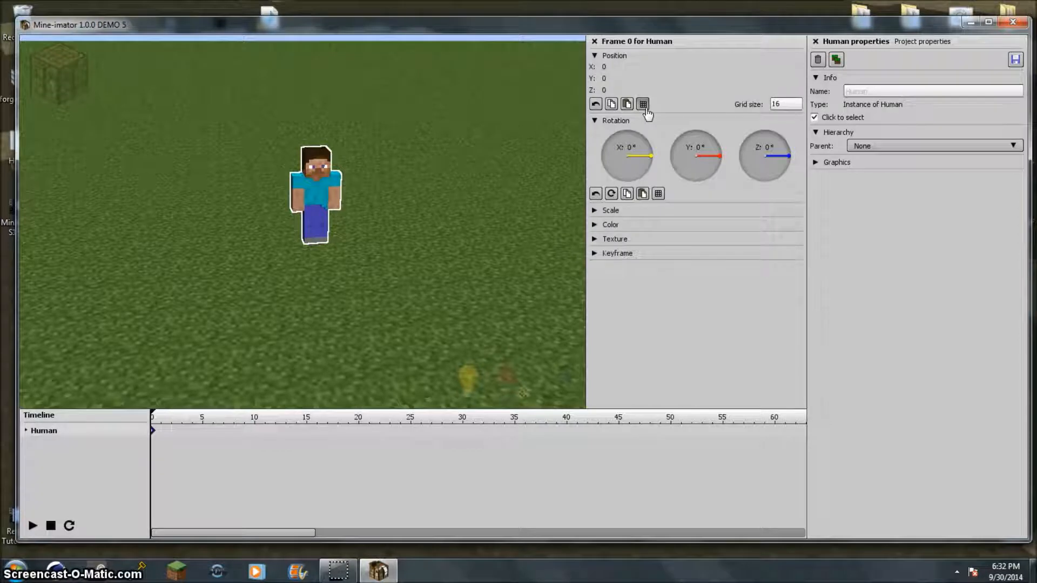
left_click(646, 110)
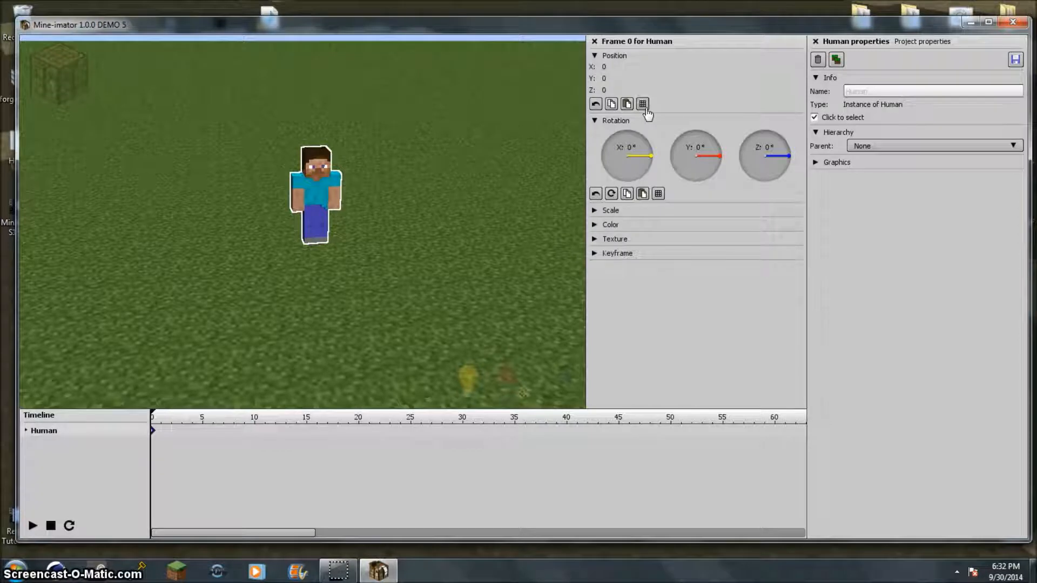
Try raising the human slightly along the Z axis and return its Z position to 0.
left_click(605, 90)
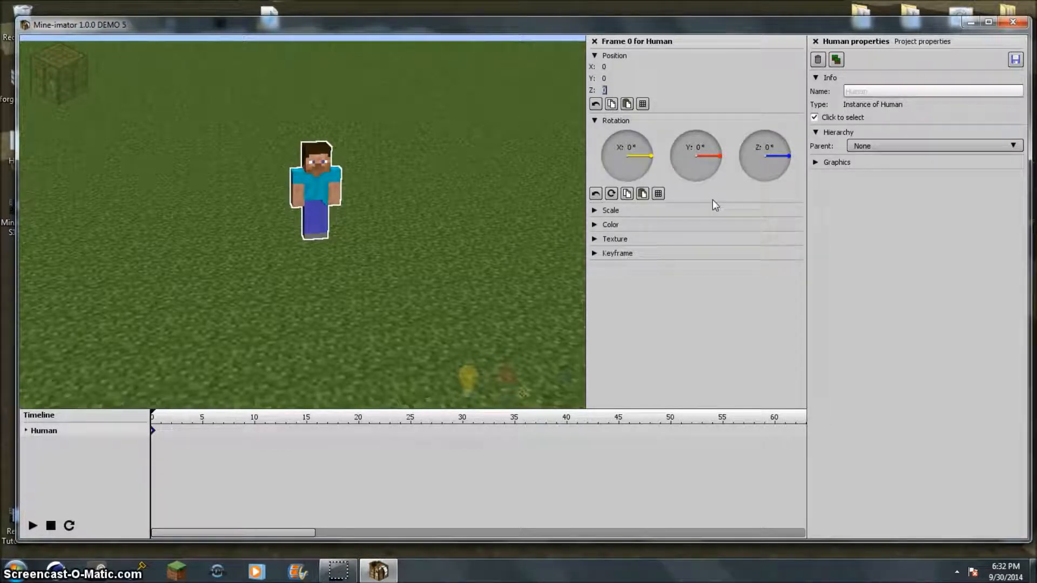
key("BackSpace")
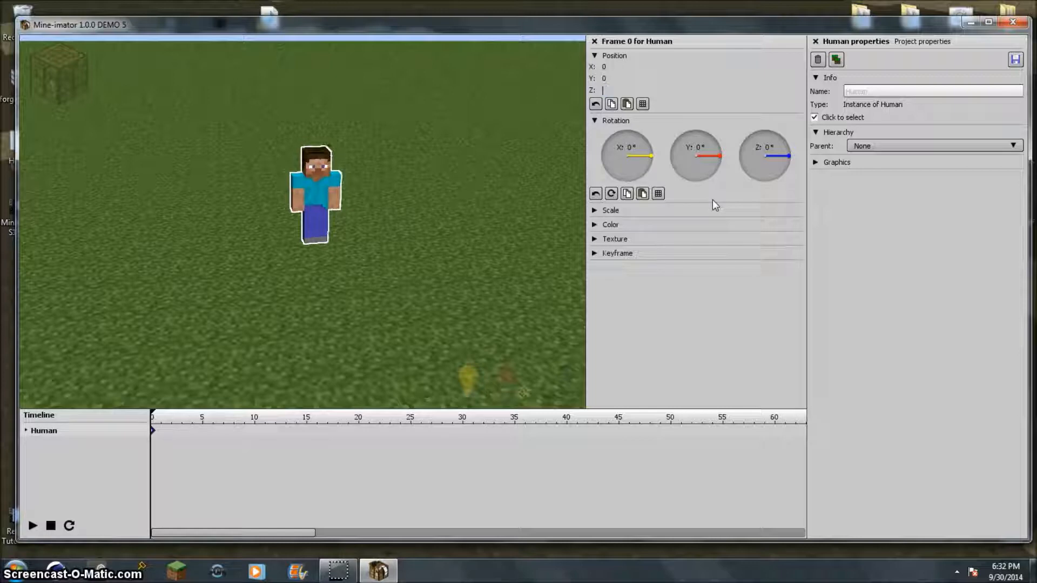
type("0")
key("BackSpace")
Try moving the human to X position 10 and along the Y axis, and return both positions to 0.
type("10")
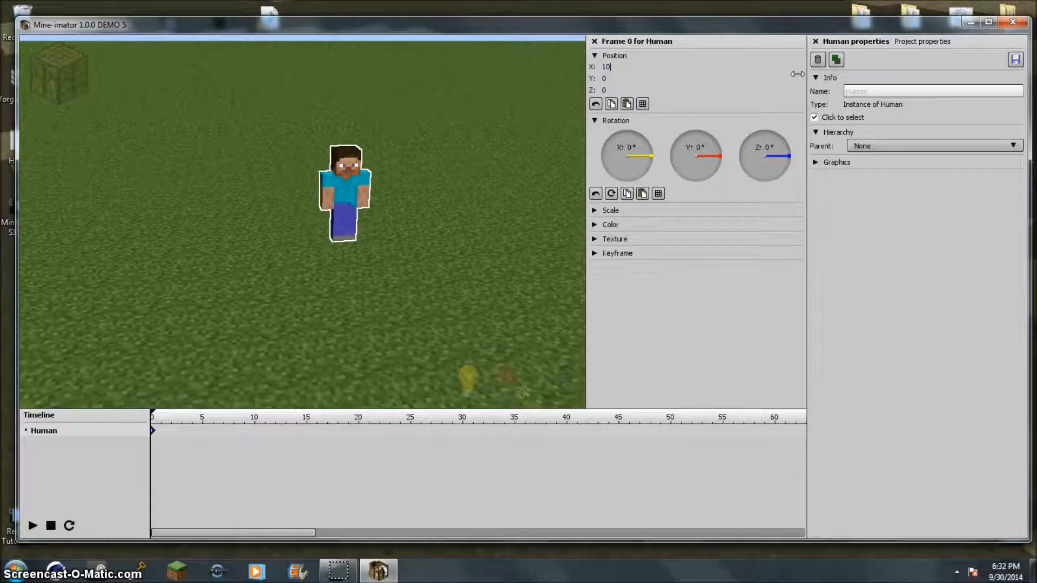
mouse_move(598, 77)
left_mouse_down()
mouse_move(562, 76)
mouse_move(615, 78)
mouse_move(589, 73)
mouse_move(609, 87)
left_mouse_up()
left_click(614, 79)
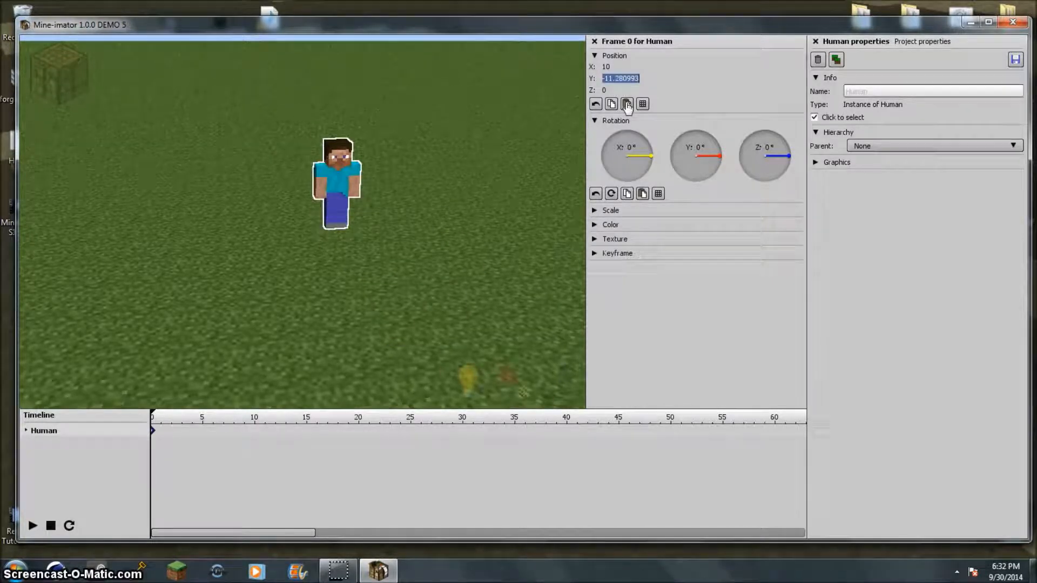
type("0")
left_click(605, 69)
type("0")
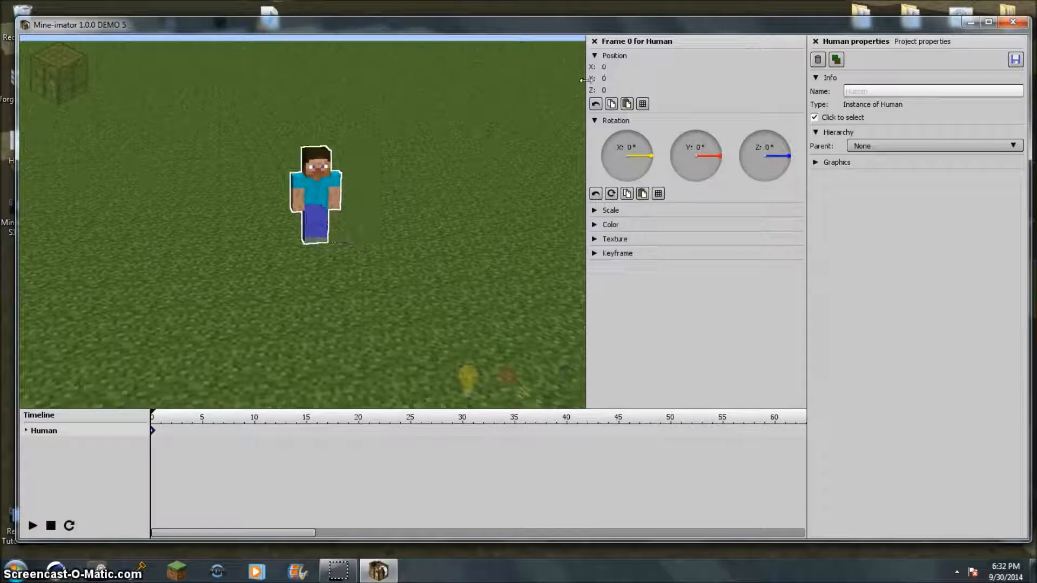
Close the human's frame settings and turn on Show backfaces in its Graphics properties.
right_click_drag(474, 129, 421, 106)
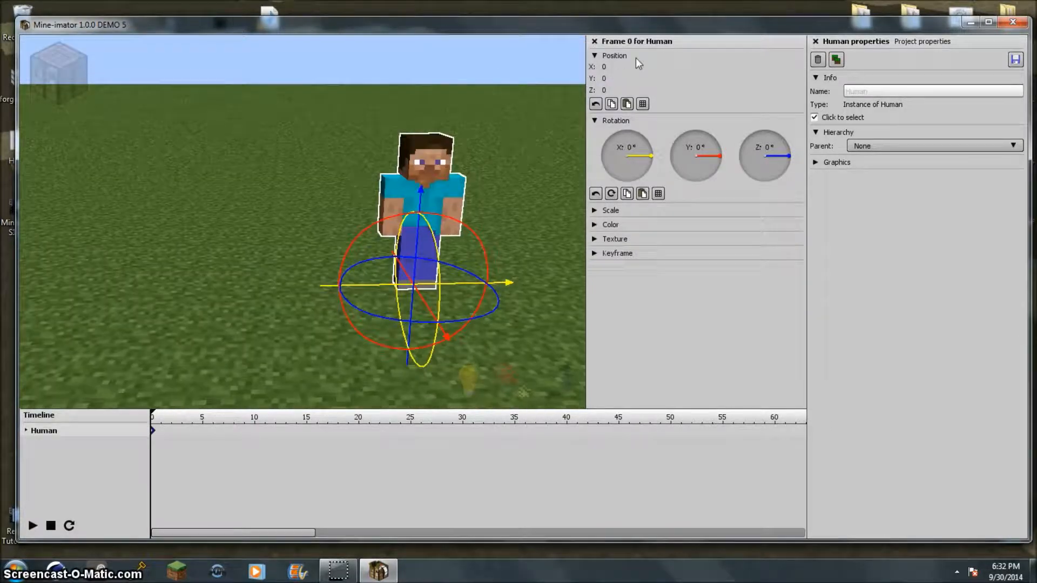
left_click(619, 120)
left_click(596, 55)
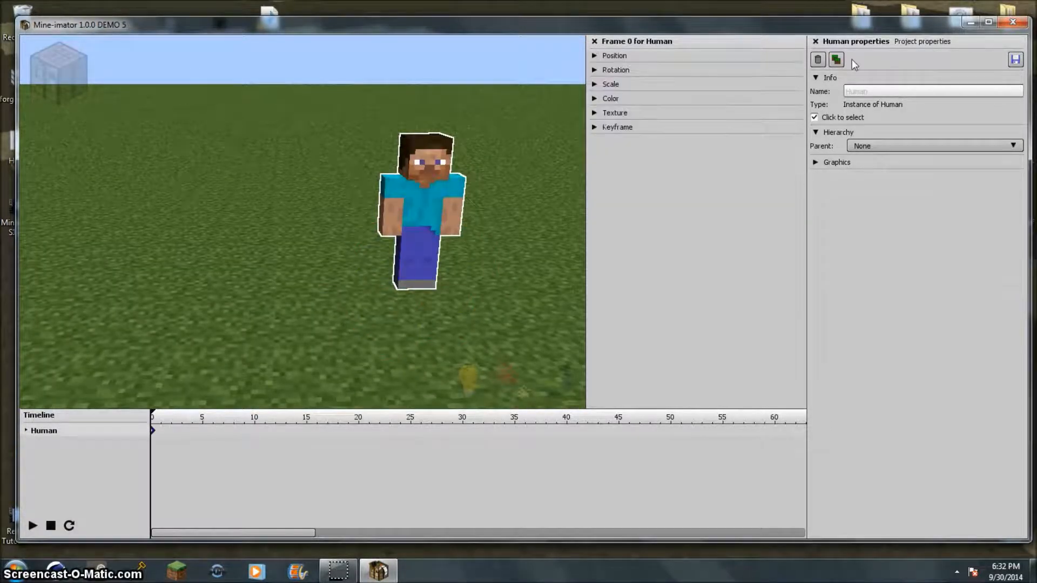
left_click(595, 41)
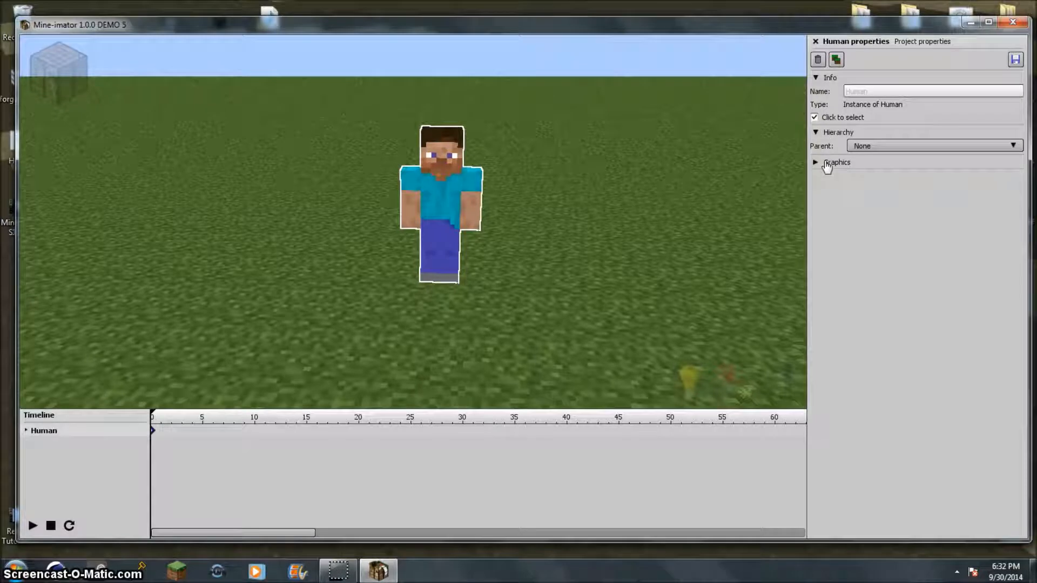
left_click(826, 164)
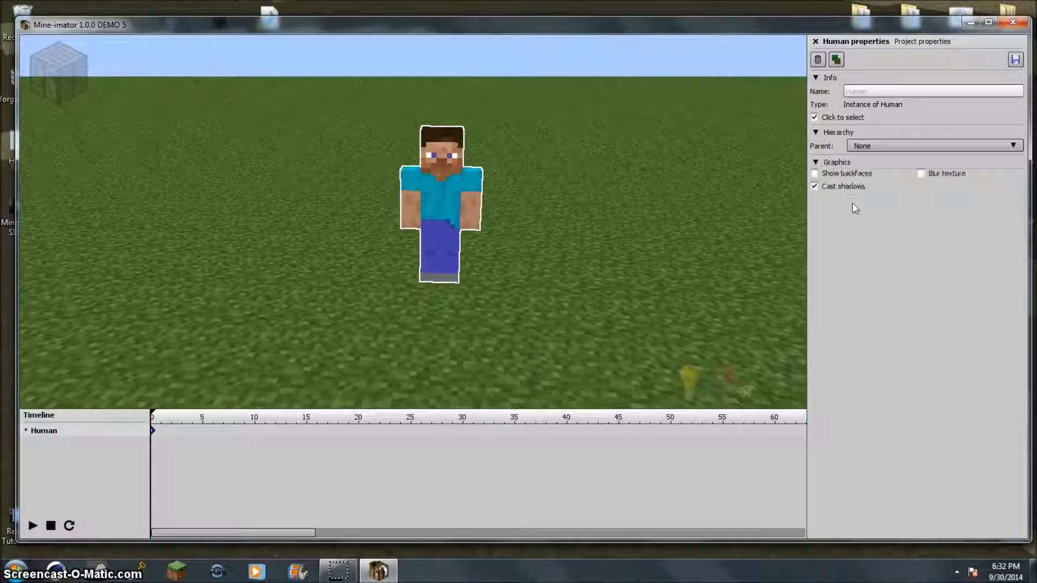
left_click(837, 179)
Examine the human model up close and from the inside with its backfaces shown.
scroll(729, 191, "up", 5)
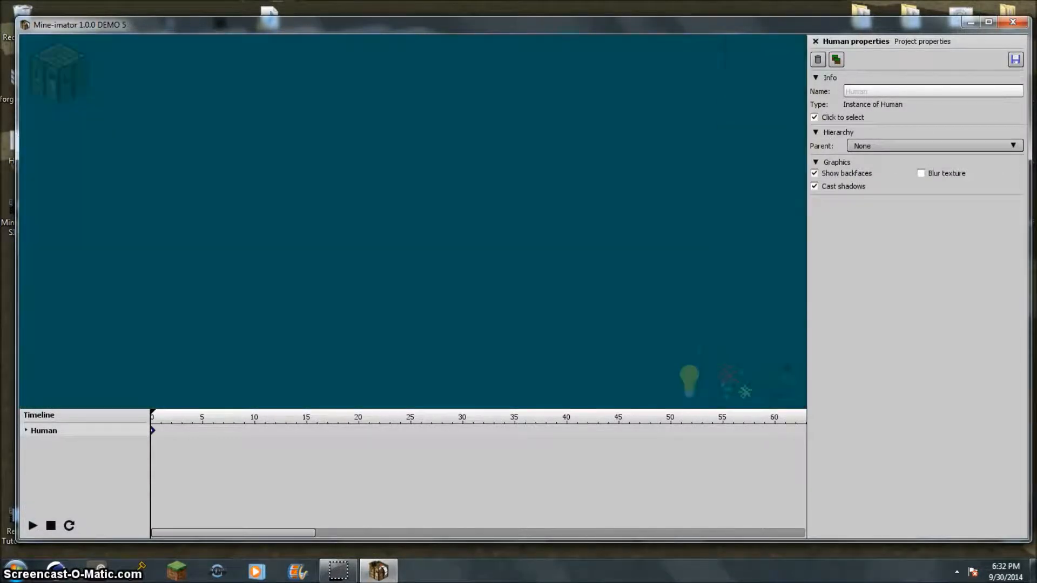
key("s")
key("w")
key("s")
key("w")
key("s")
key("w")
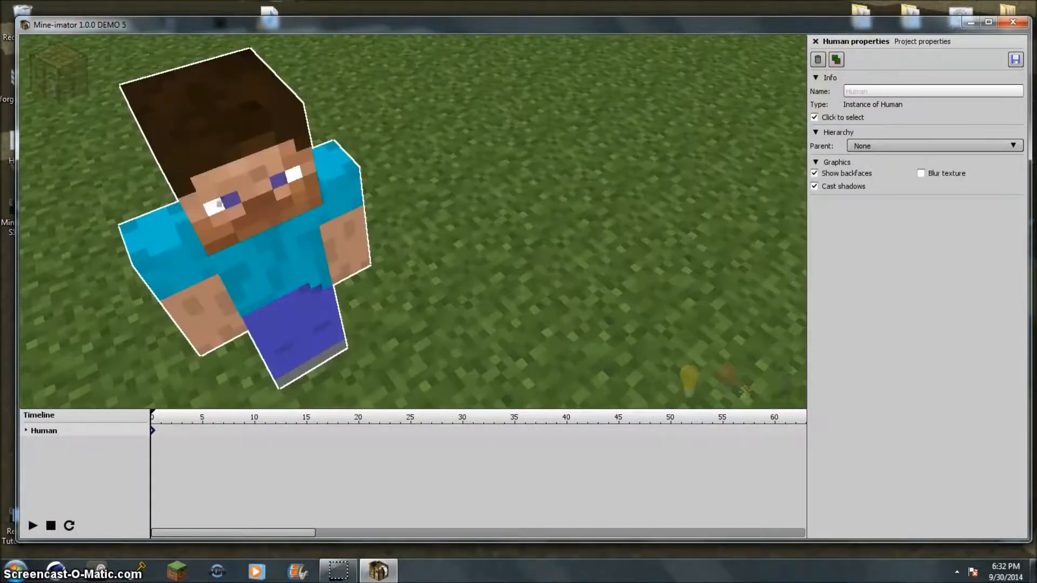
key("s")
key("w")
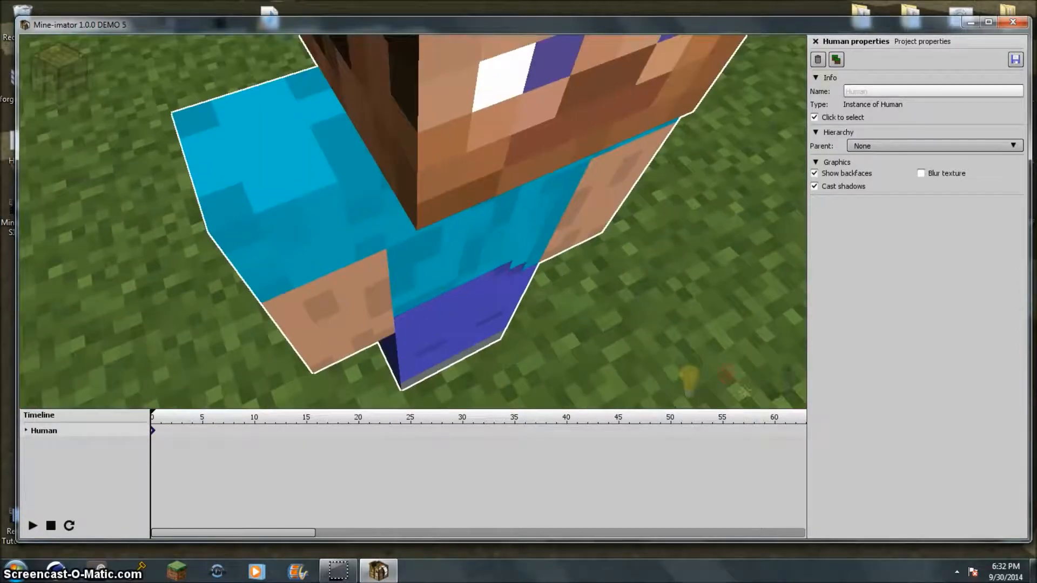
key("w")
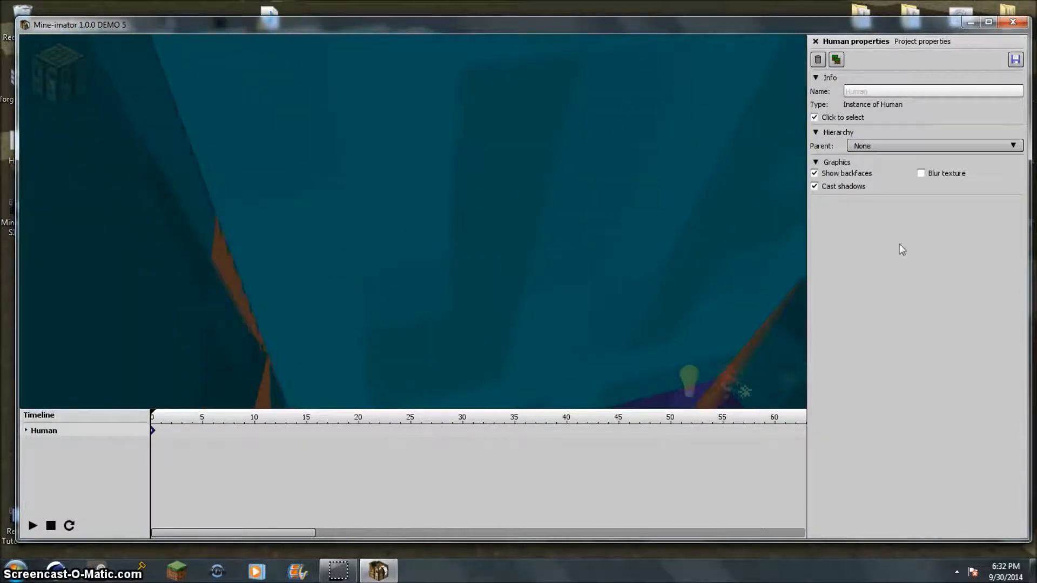
Toggle Show backfaces for the human to compare the effect, and leave it off.
left_click(834, 176)
right_click_drag(367, 306, 418, 221)
left_click(862, 176)
left_click(825, 175)
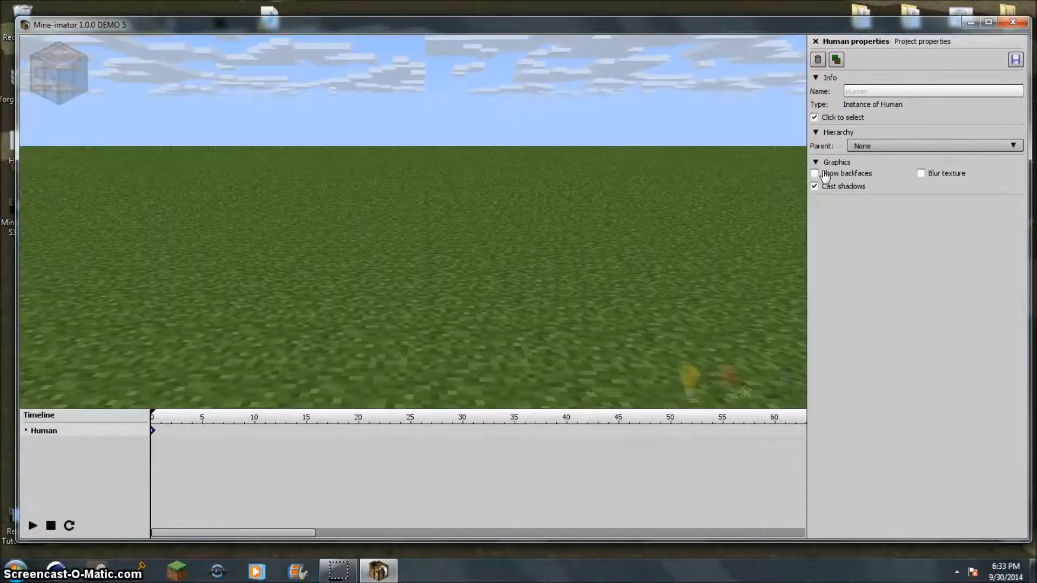
right_click_drag(642, 229, 512, 230)
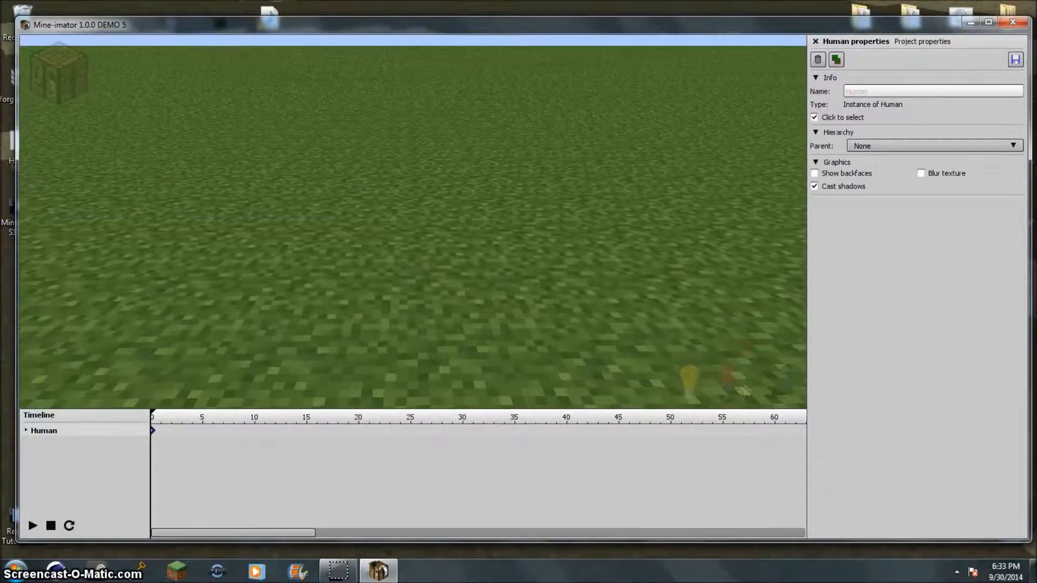
Look through the Interface, Graphics and Render sections of the program settings and close the settings.
mouse_move(47, 71)
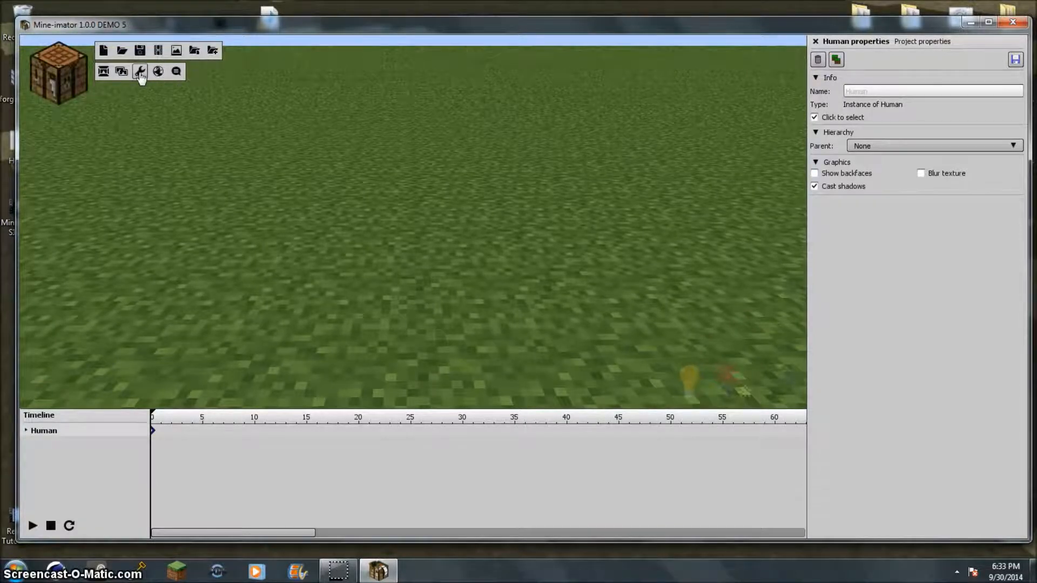
left_click(139, 73)
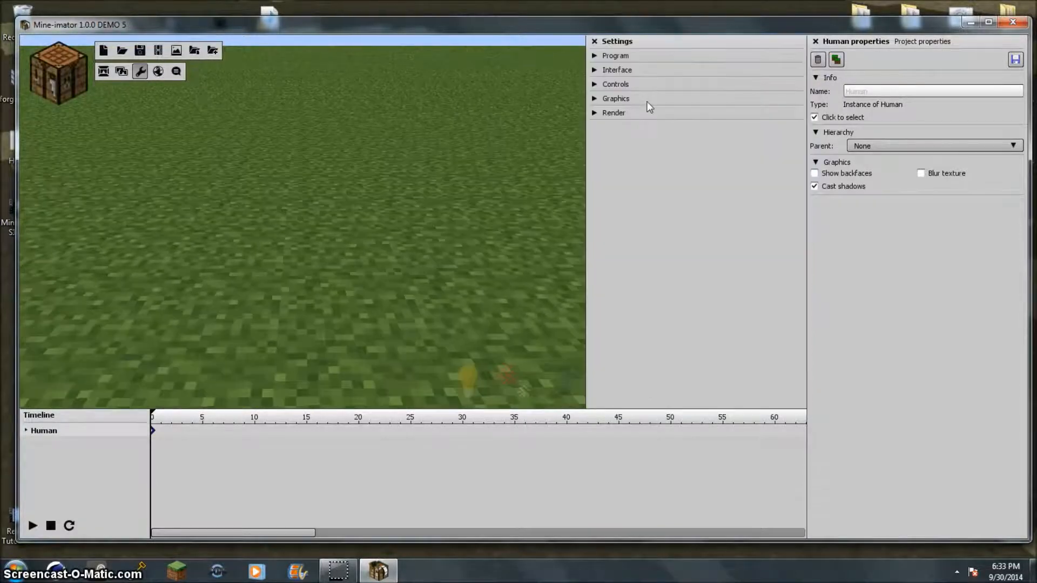
left_click(625, 70)
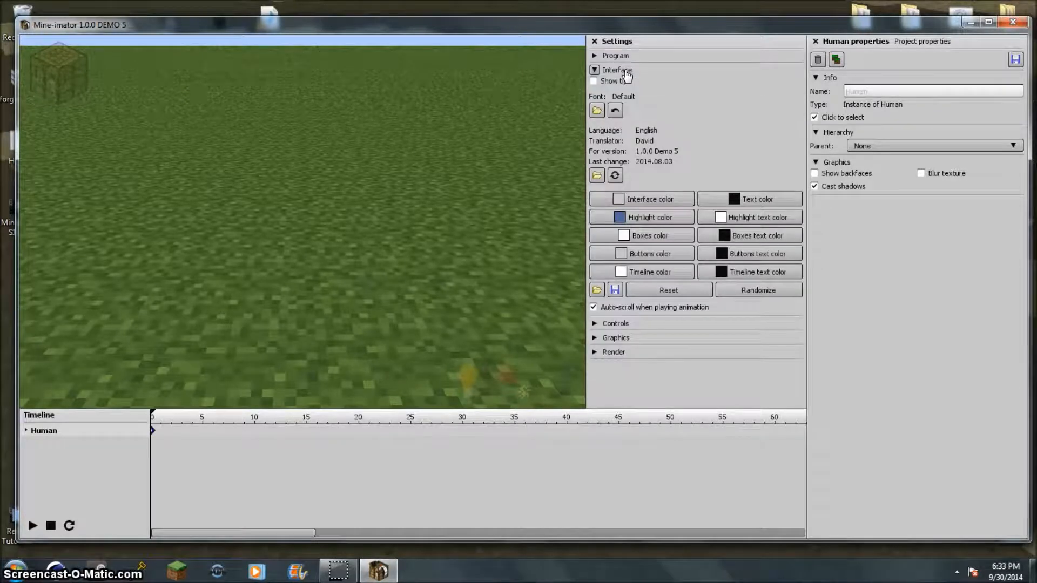
left_click(624, 72)
left_click(610, 101)
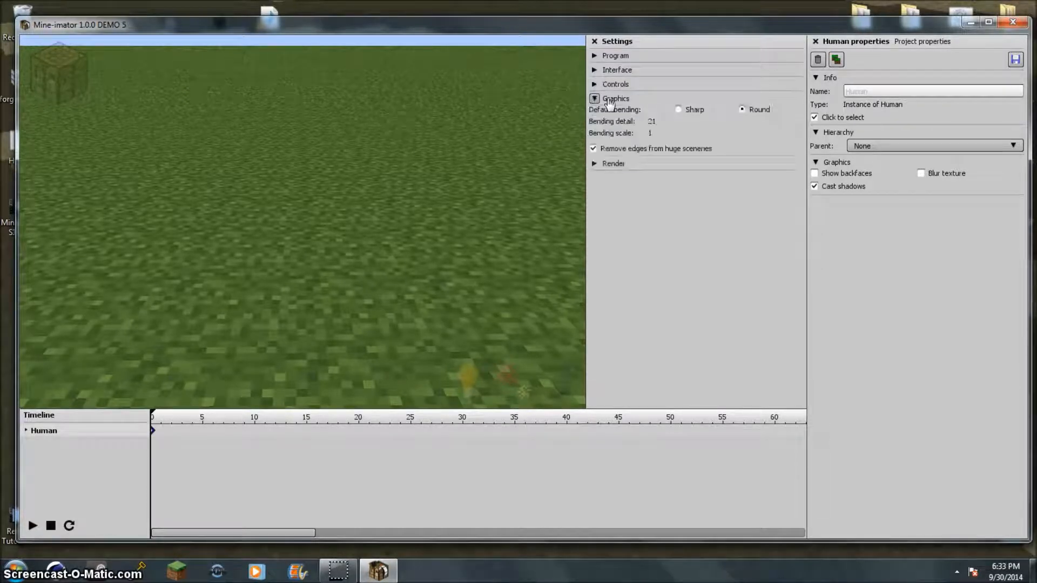
left_click(614, 101)
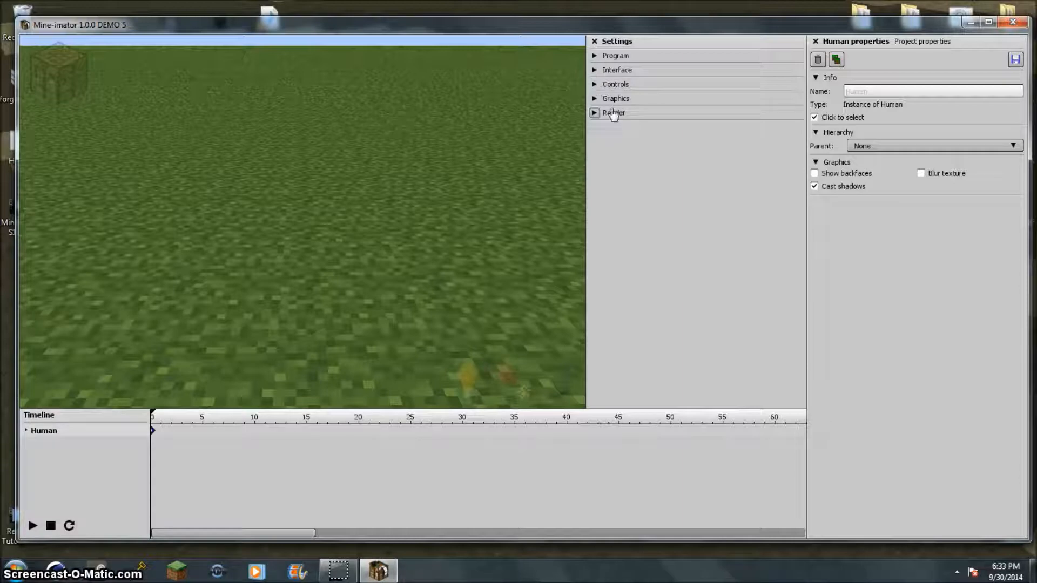
left_click(615, 113)
left_click(616, 100)
left_click(616, 100)
left_click(612, 113)
left_click(594, 41)
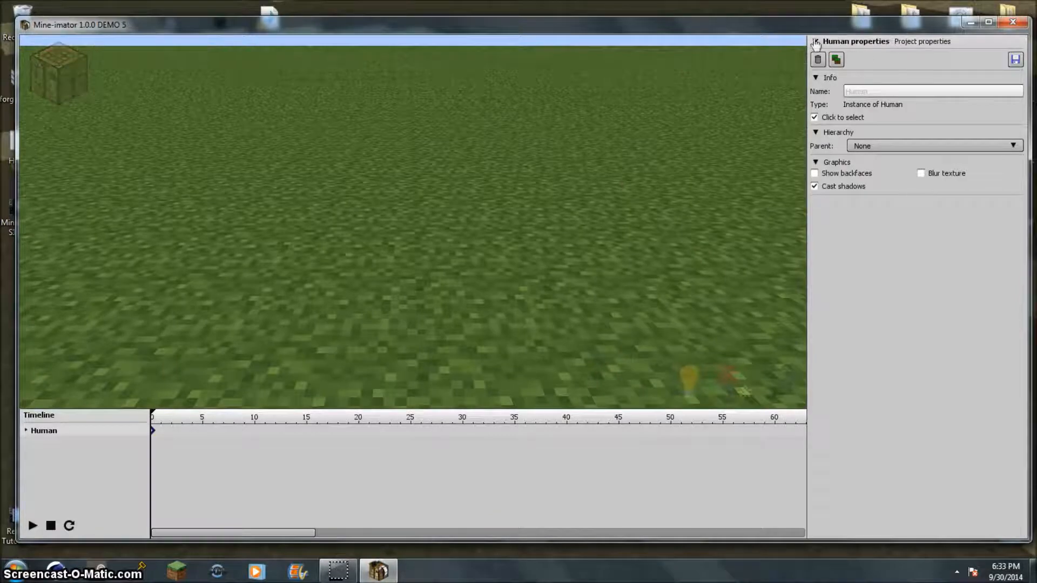
Turn on Show backfaces for the human and try its Cast shadows option, leaving it enabled.
key("s")
right_click_drag(519, 205, 540, 246)
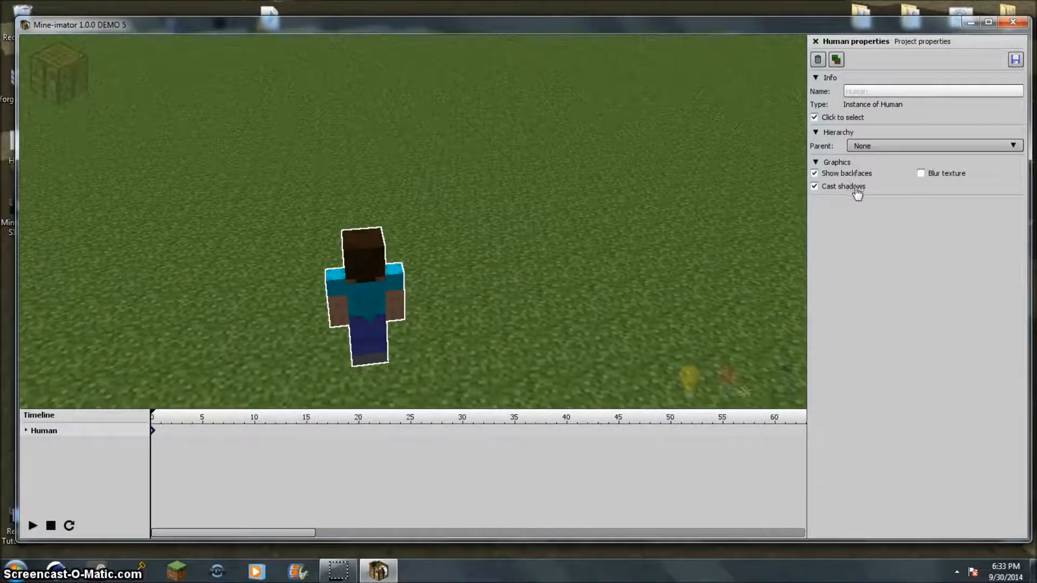
left_click(856, 188)
left_click_drag(412, 219, 391, 249)
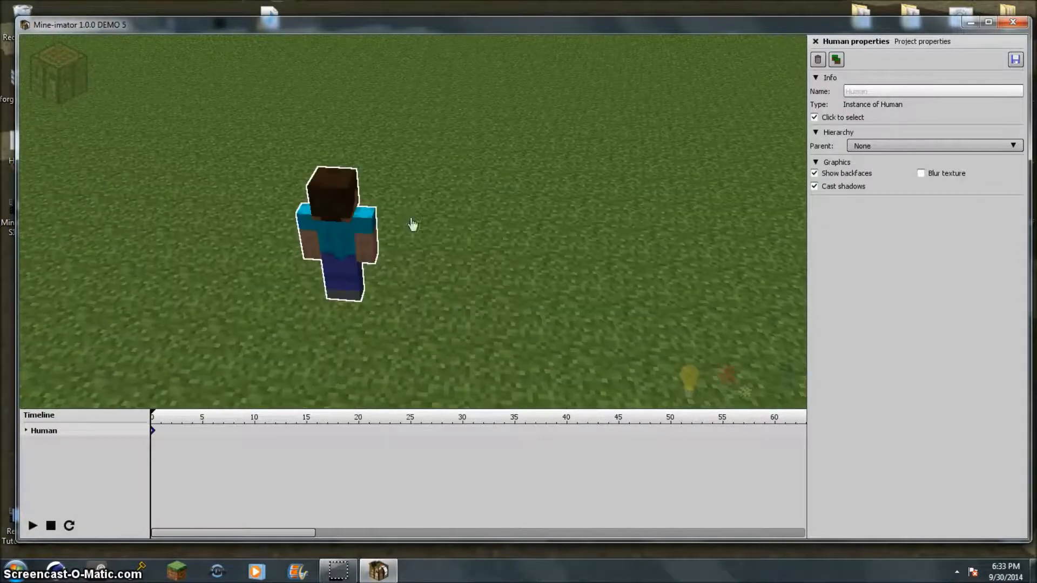
Try Blur texture on the human, toggling it to compare the effect, and leave it off.
left_click(921, 173)
right_click_drag(600, 194, 662, 184)
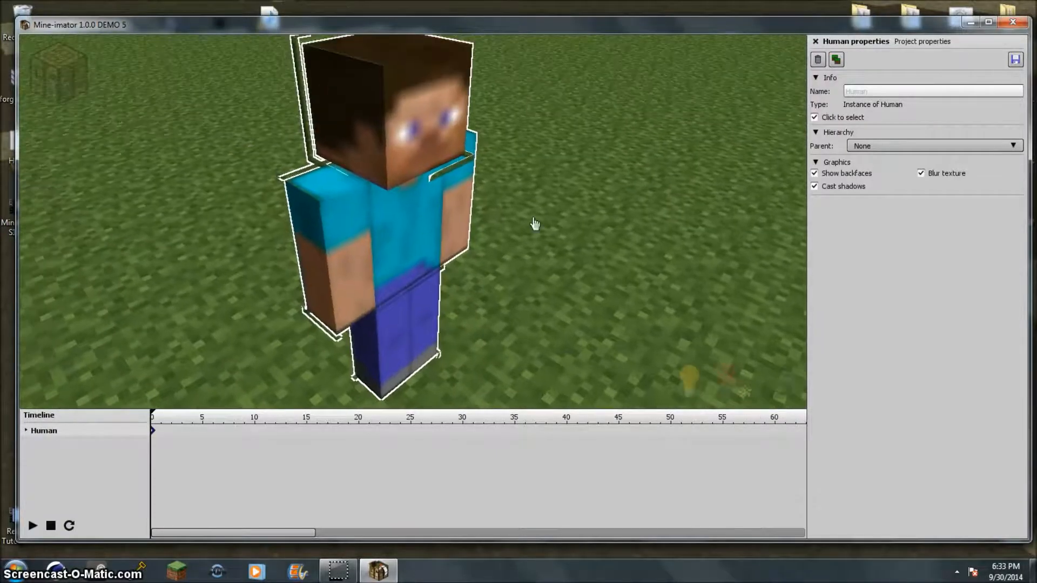
left_click(938, 176)
left_click(934, 175)
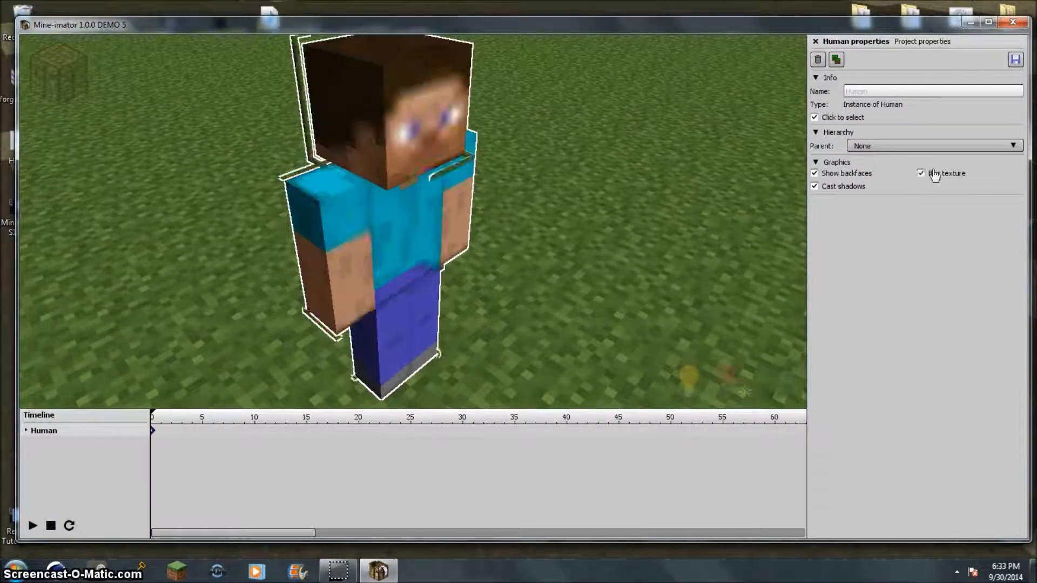
left_click(937, 177)
left_click(937, 177)
left_click(937, 177)
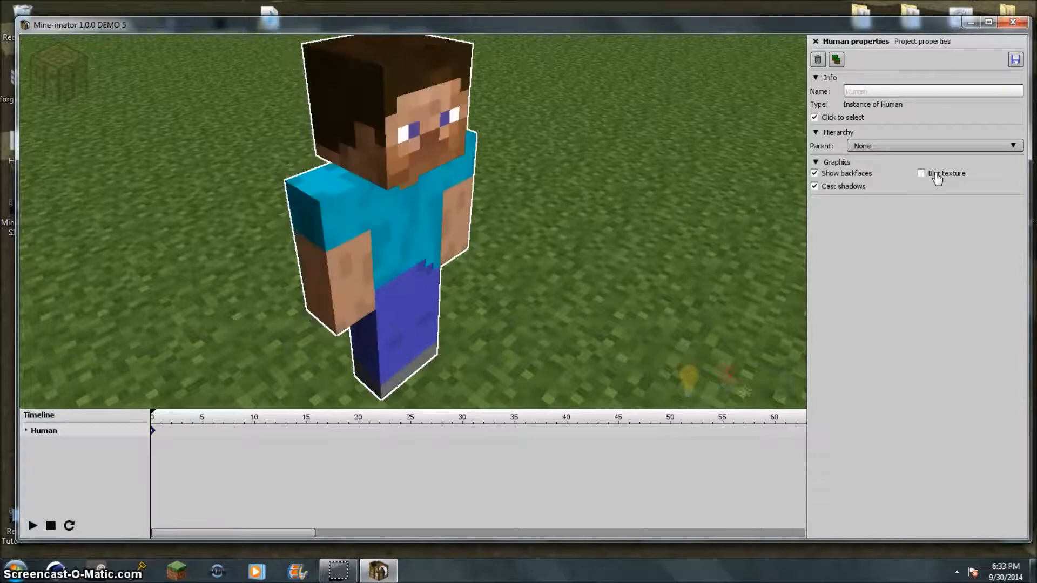
Check the human's Parent choices and collapse the Graphics and Hierarchy sections.
left_click(894, 147)
left_click(894, 147)
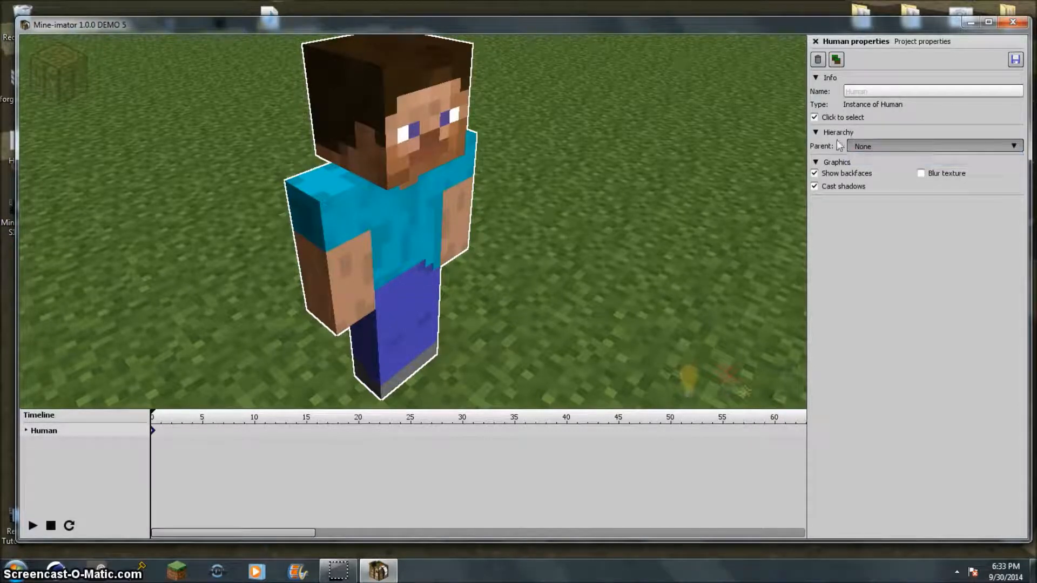
left_click(828, 162)
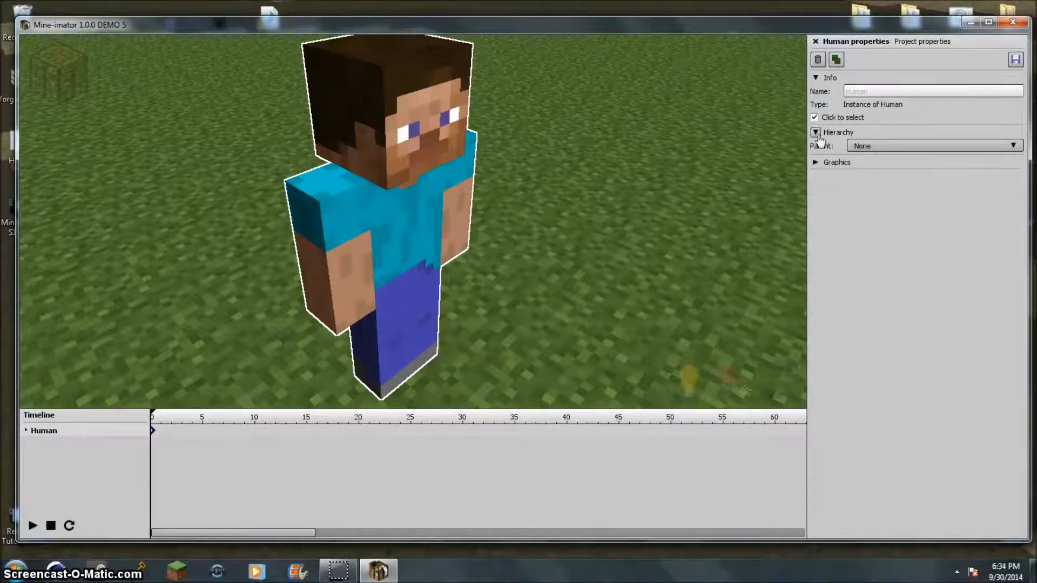
left_click(840, 136)
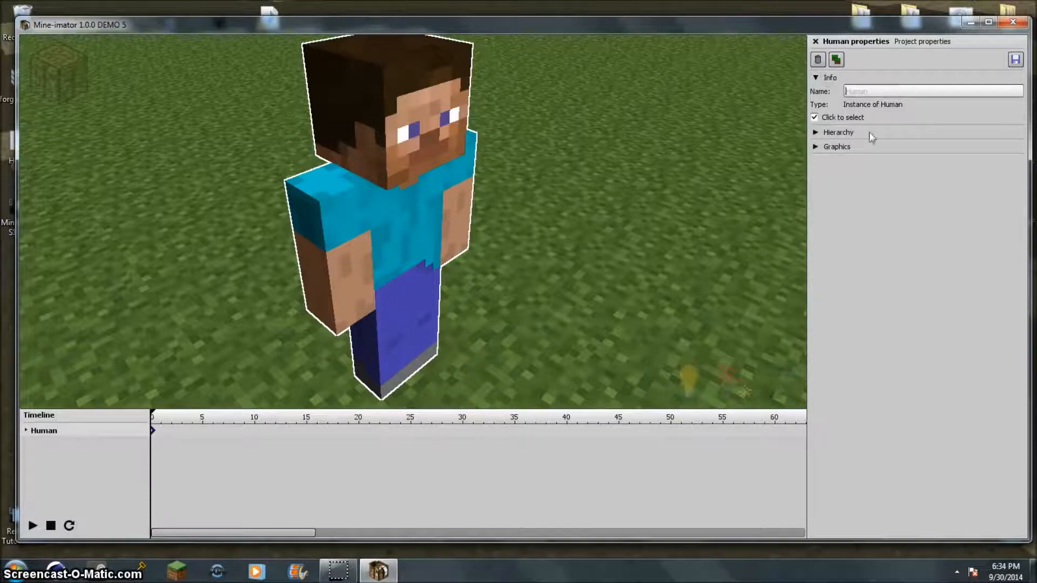
Try renaming the human to Steve and clear the custom name again.
type("sTEVE")
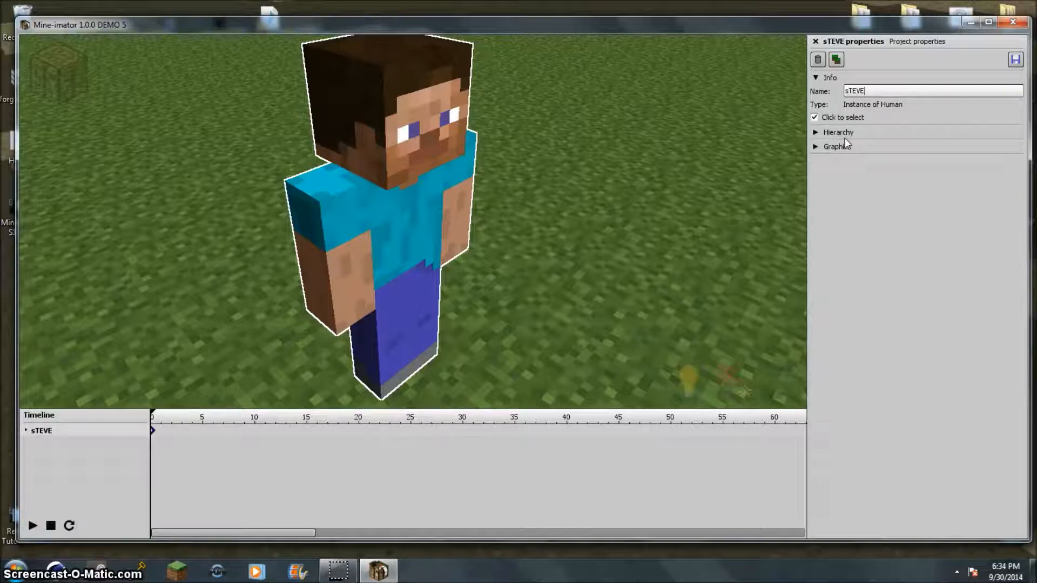
key("BackSpace")
key("BackSpace")
key("BackSpace")
key("BackSpace")
key("BackSpace")
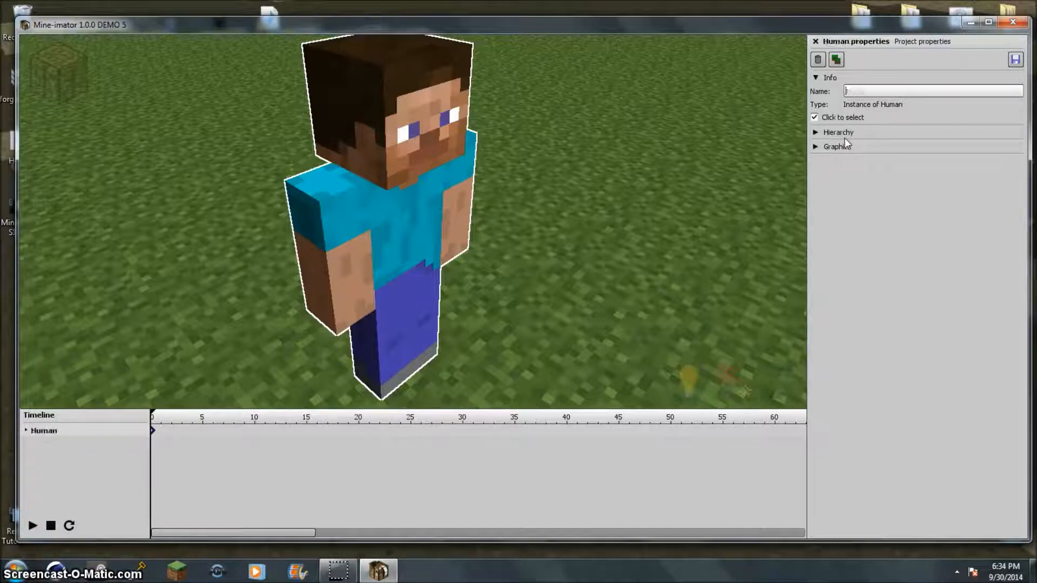
type("Steve")
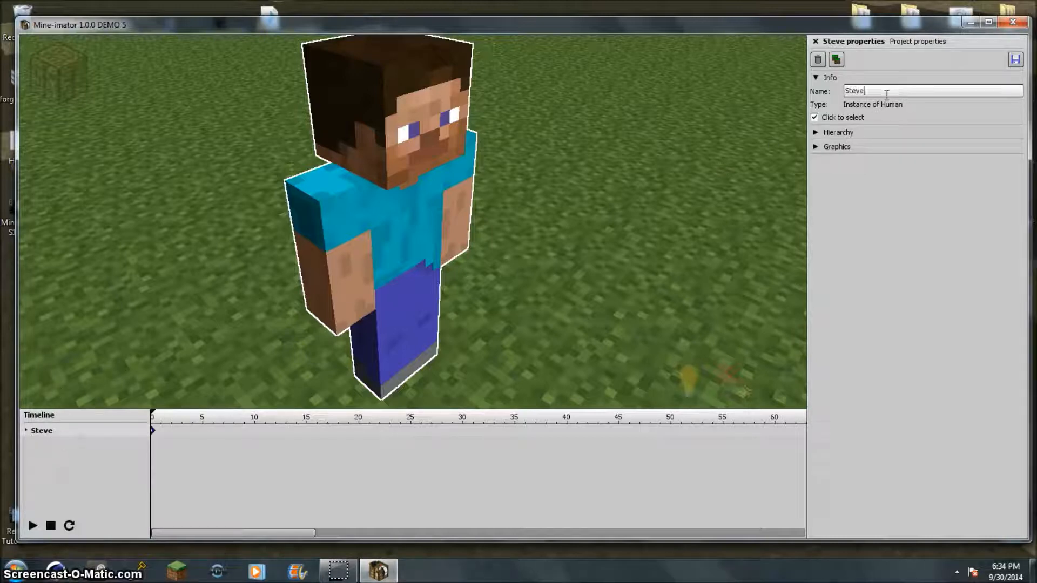
double_click(854, 91)
key("BackSpace")
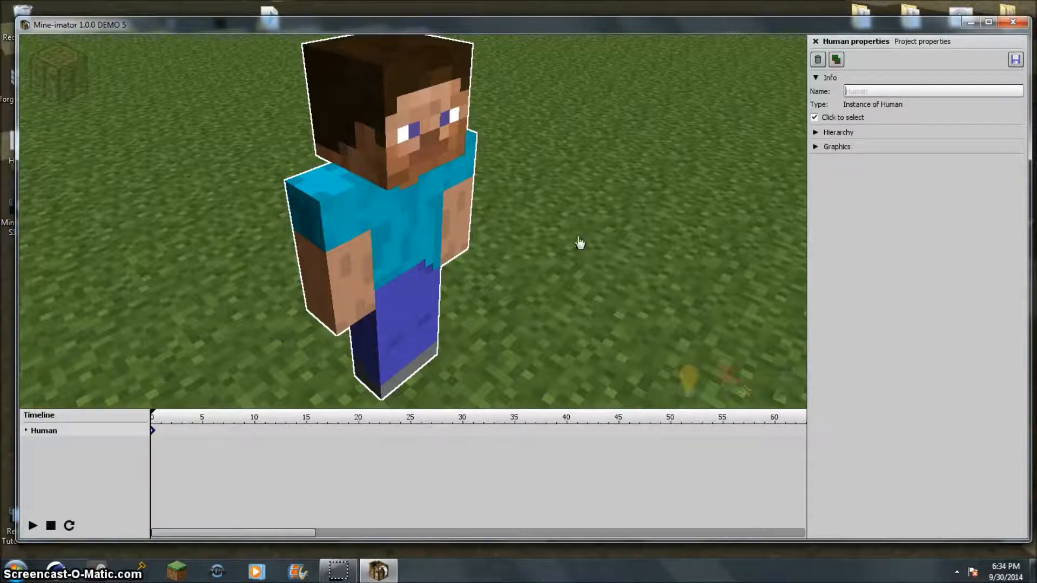
Duplicate the human and move the copy across the ground away from the original.
left_click(836, 60)
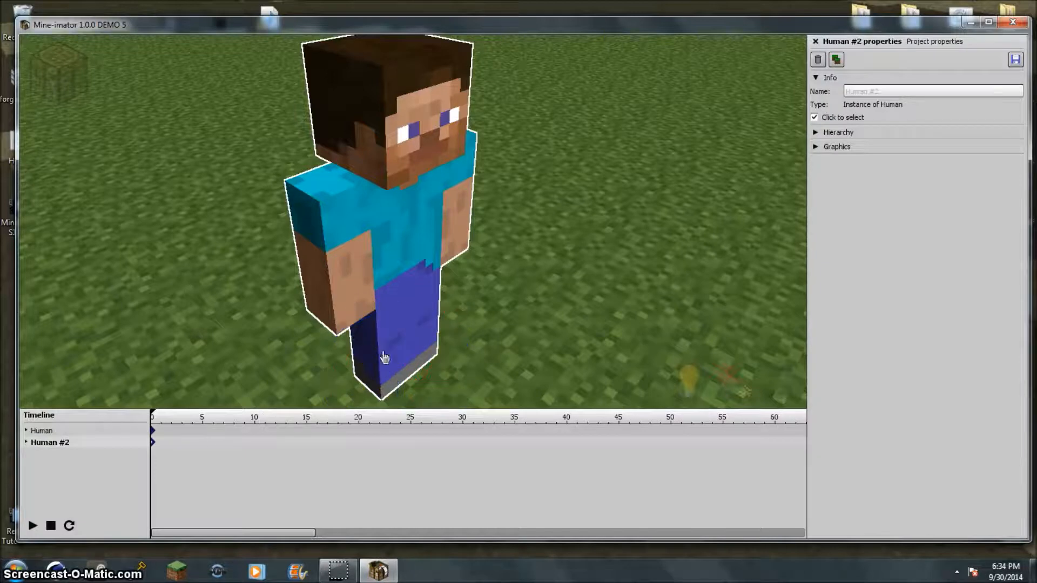
left_click_drag(416, 356, 554, 268)
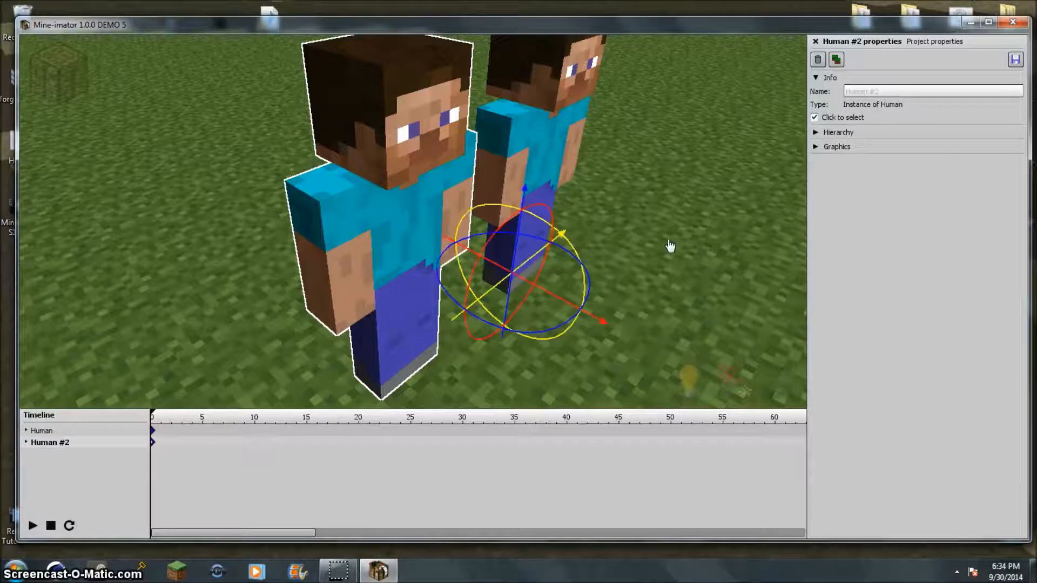
Delete the duplicated human, select the original one and close its frame settings.
left_click(818, 59)
left_click(398, 259)
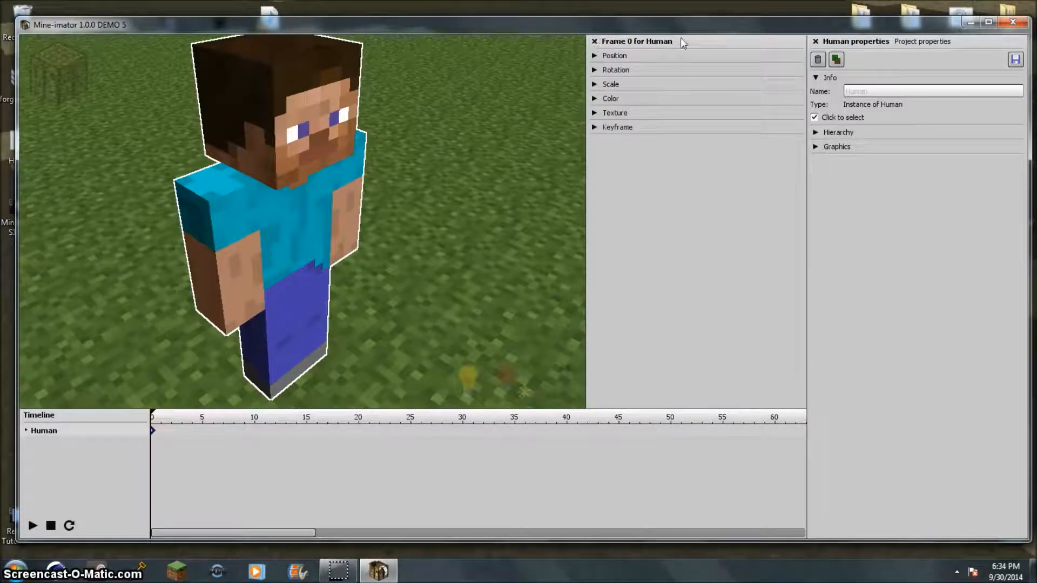
left_click(593, 41)
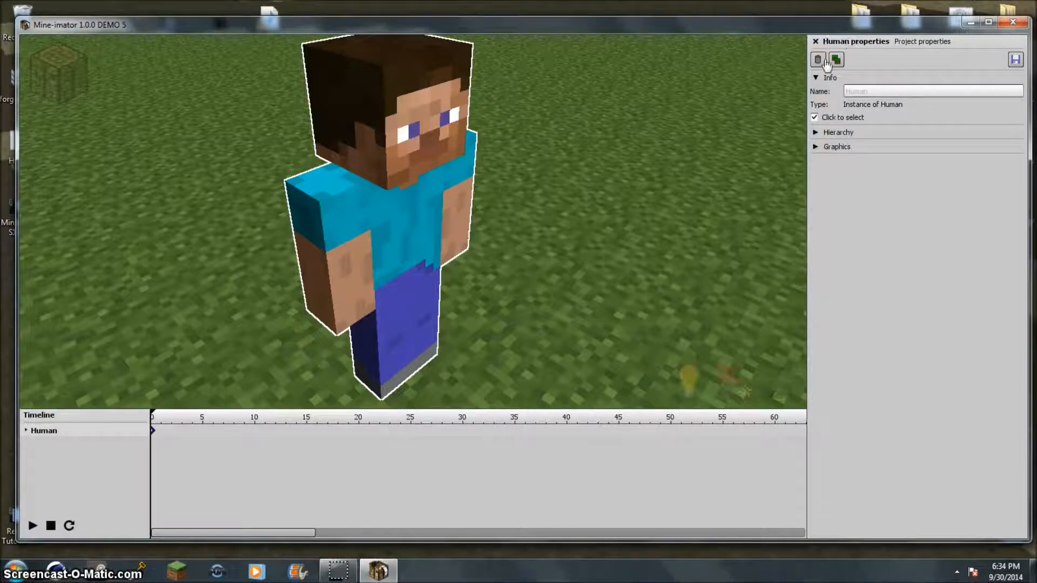
Open the dialog for saving the selected human as an object file, cancel it and close the human's properties.
left_click(1015, 60)
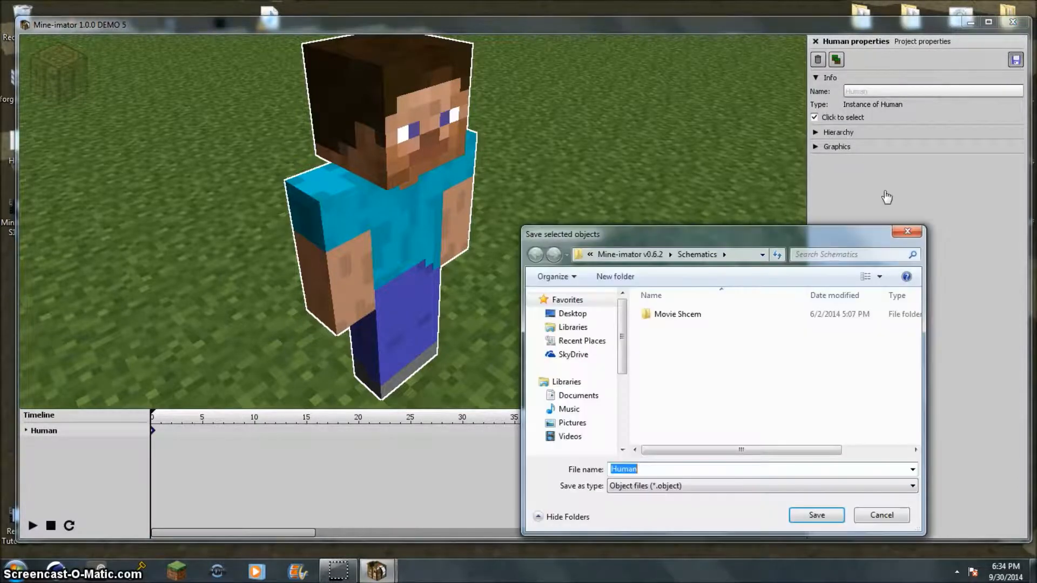
left_click(906, 232)
left_click(815, 42)
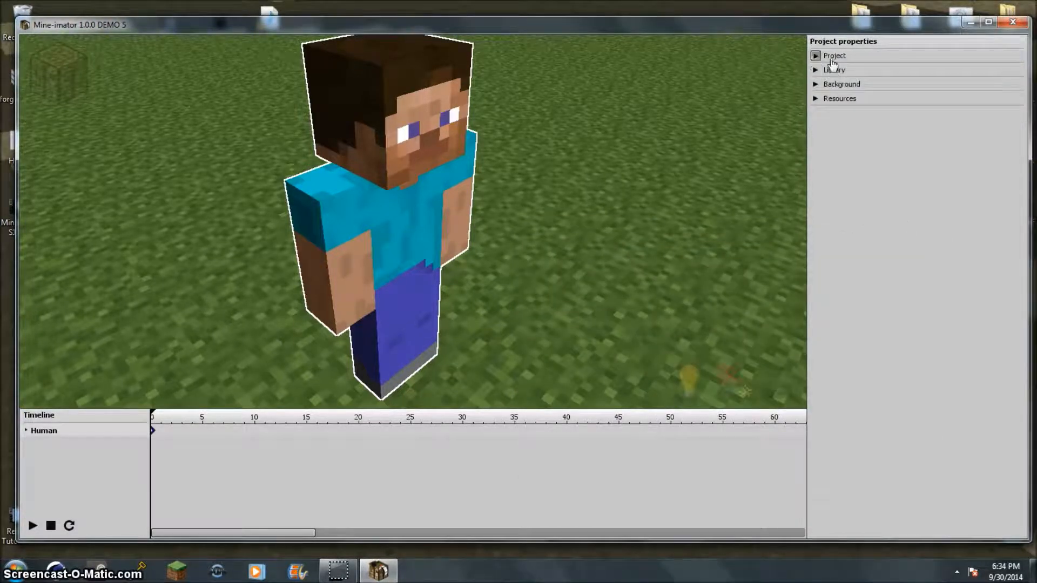
Check the Project section, collapse it and expand the Library section of the project properties.
left_click(832, 59)
left_click(831, 56)
right_click_drag(521, 139, 521, 223)
left_click(842, 71)
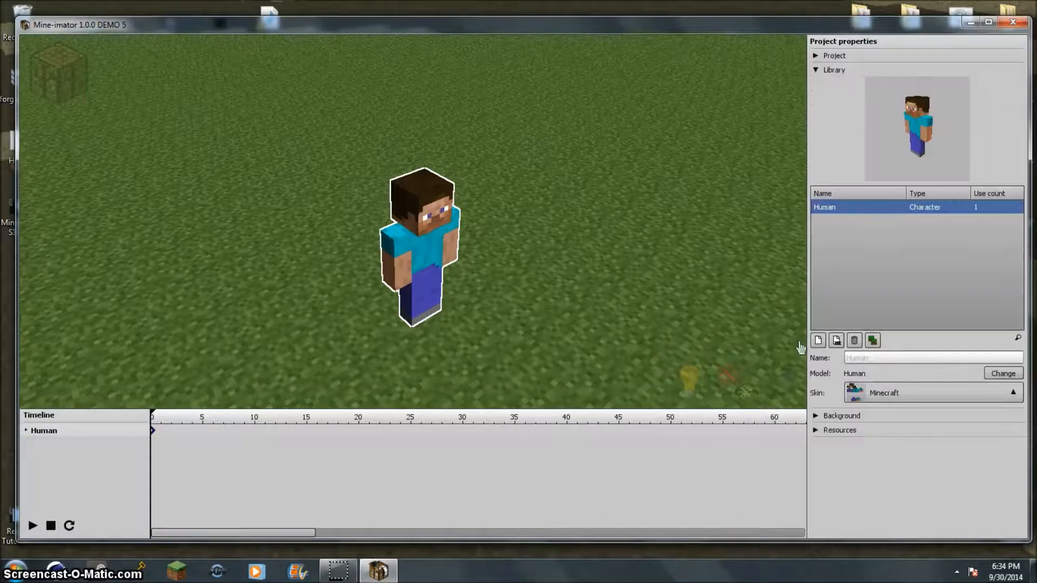
Try downloading a skin for the Human from a Minecraft user by entering a player's username, and cancel.
left_click(887, 397)
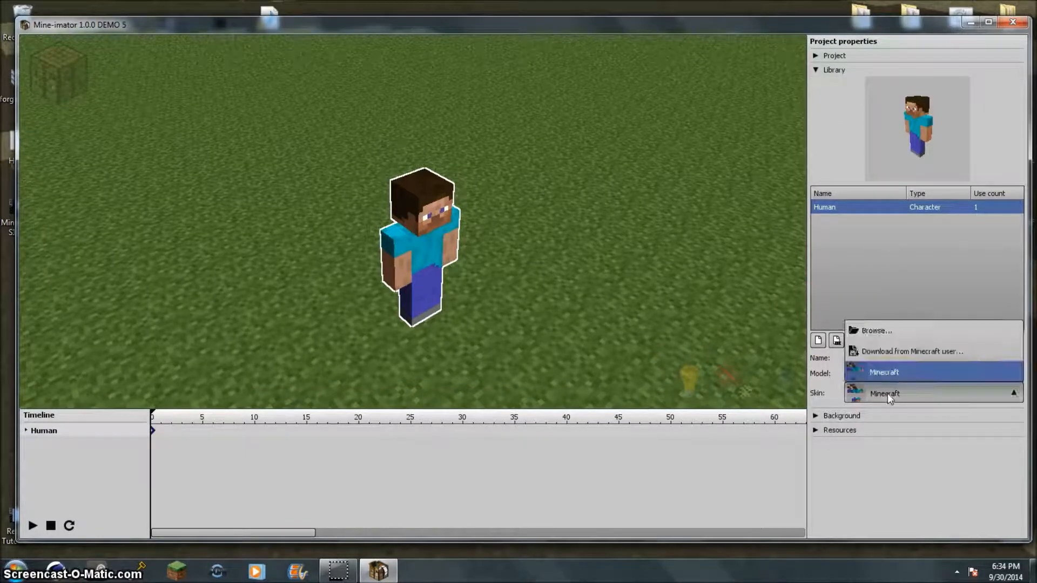
left_click(895, 352)
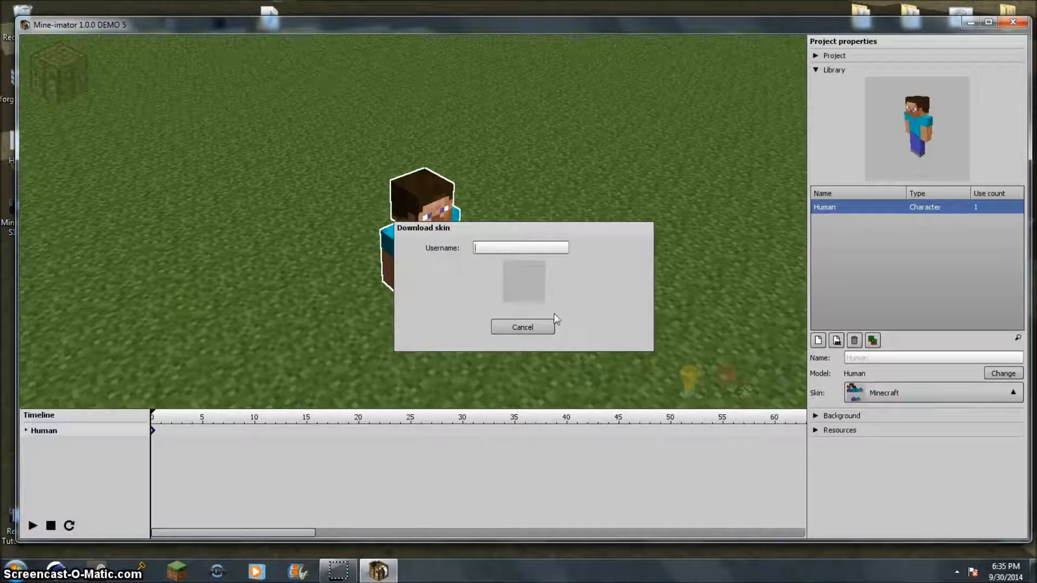
type("TJPlaysNow")
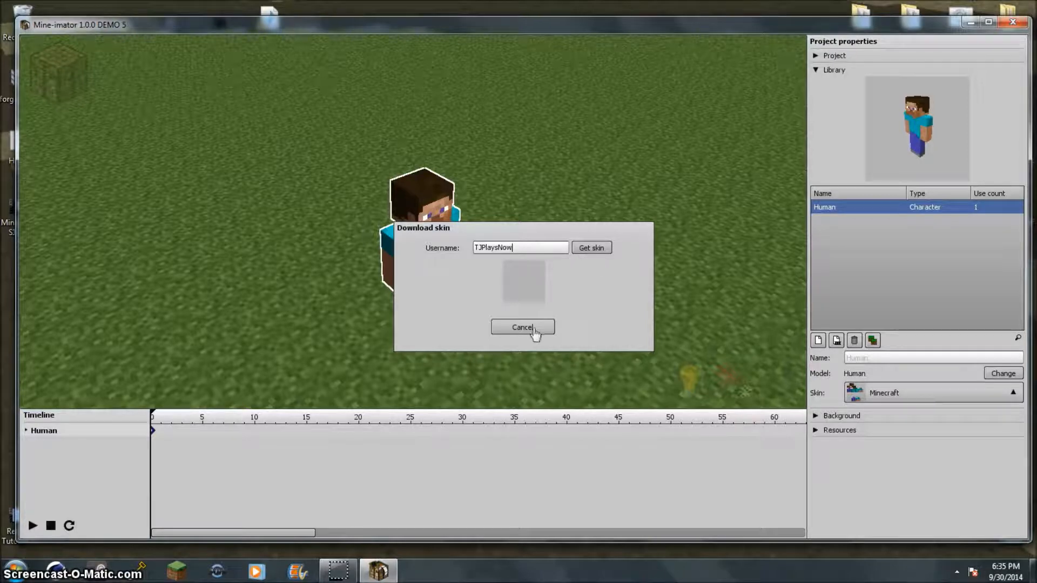
left_click(513, 327)
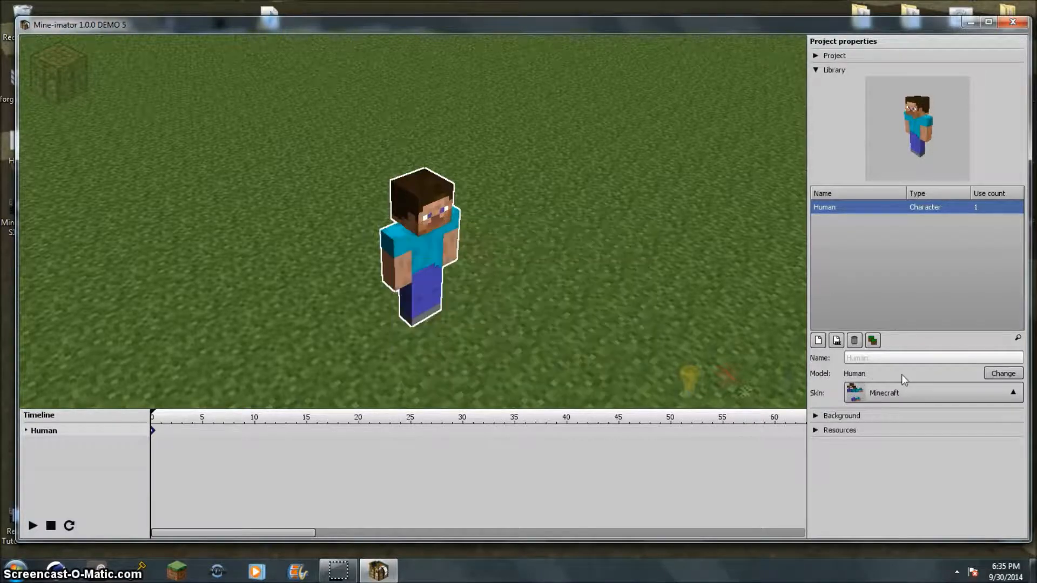
Reopen the Minecraft user skin download, try two player usernames and the name Pirate, and cancel the download.
left_click(876, 396)
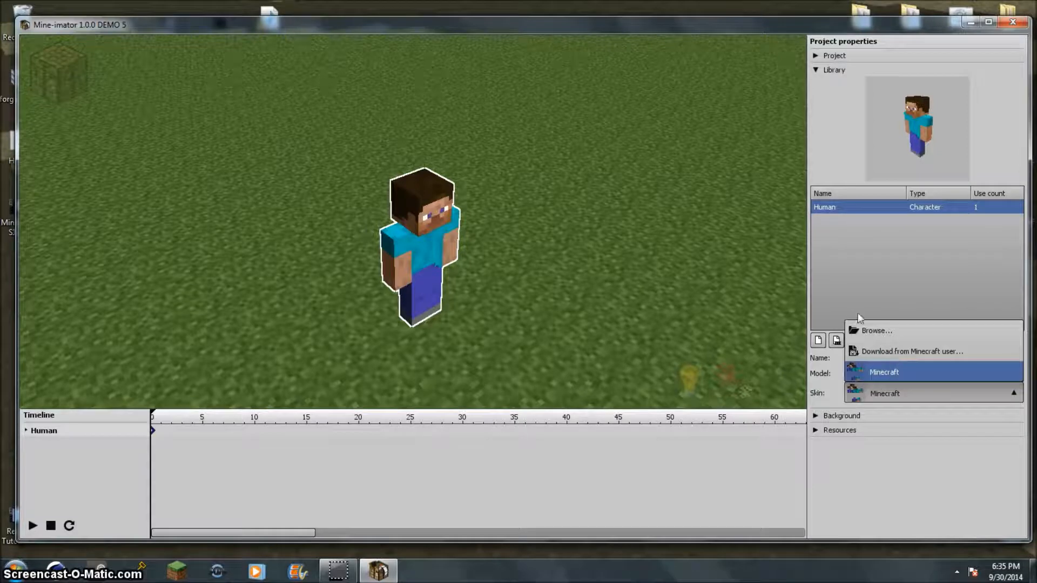
left_click(892, 351)
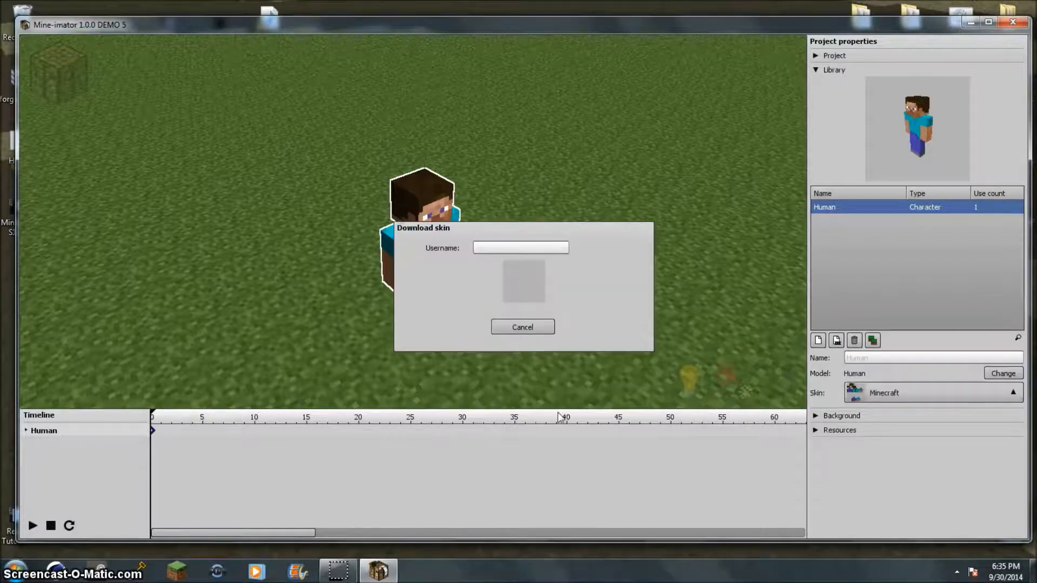
type("TJP")
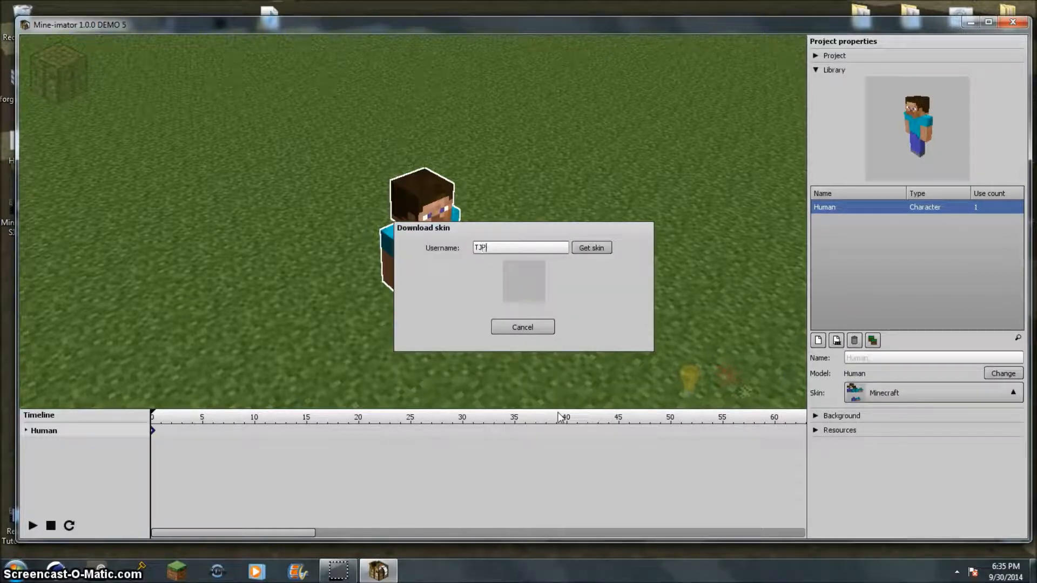
type("laysNow")
double_click(500, 248)
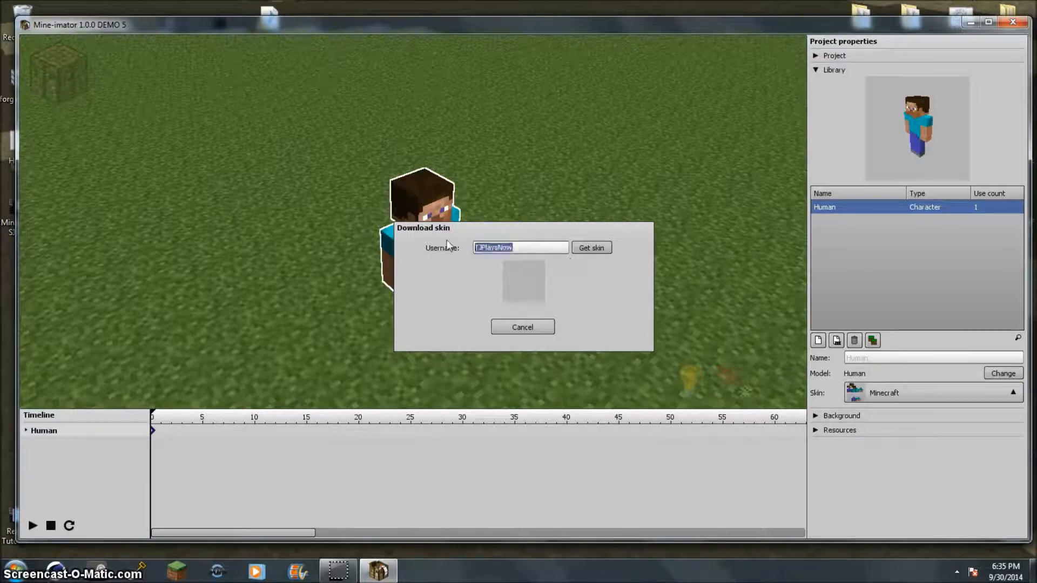
key("BackSpace")
type("King__Scorpion")
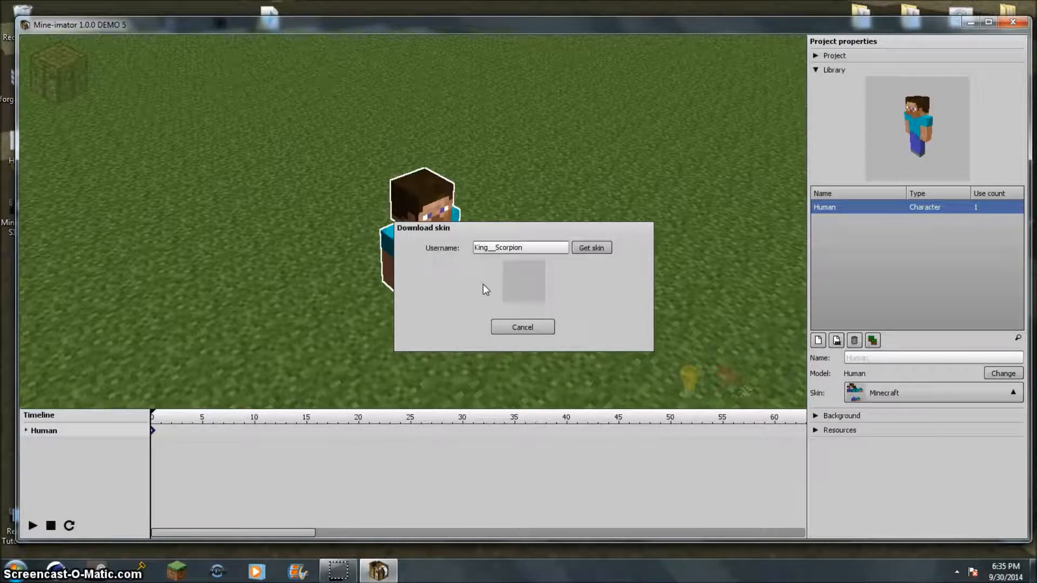
double_click(522, 247)
key("BackSpace")
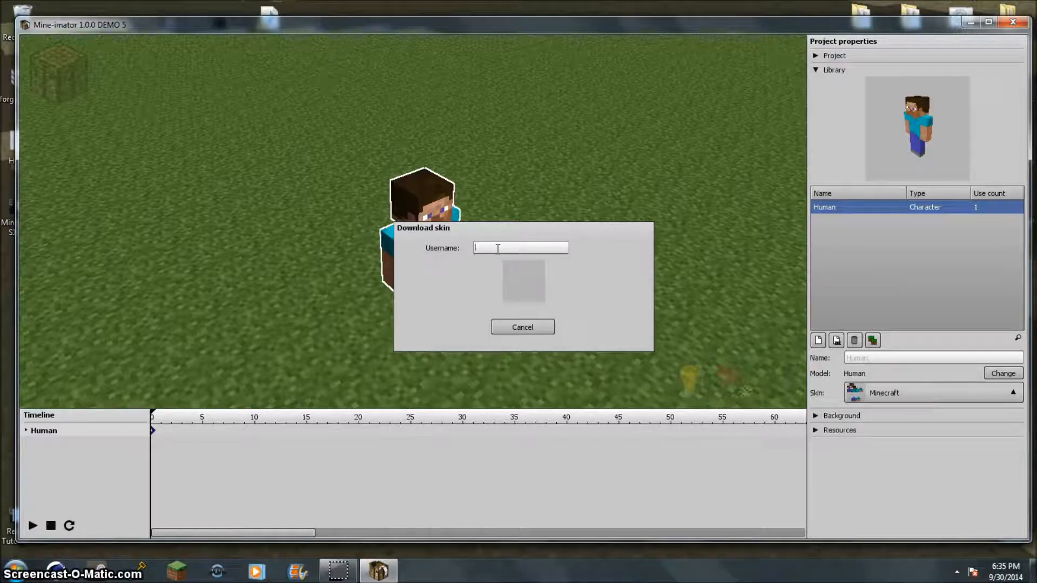
type("Pirate")
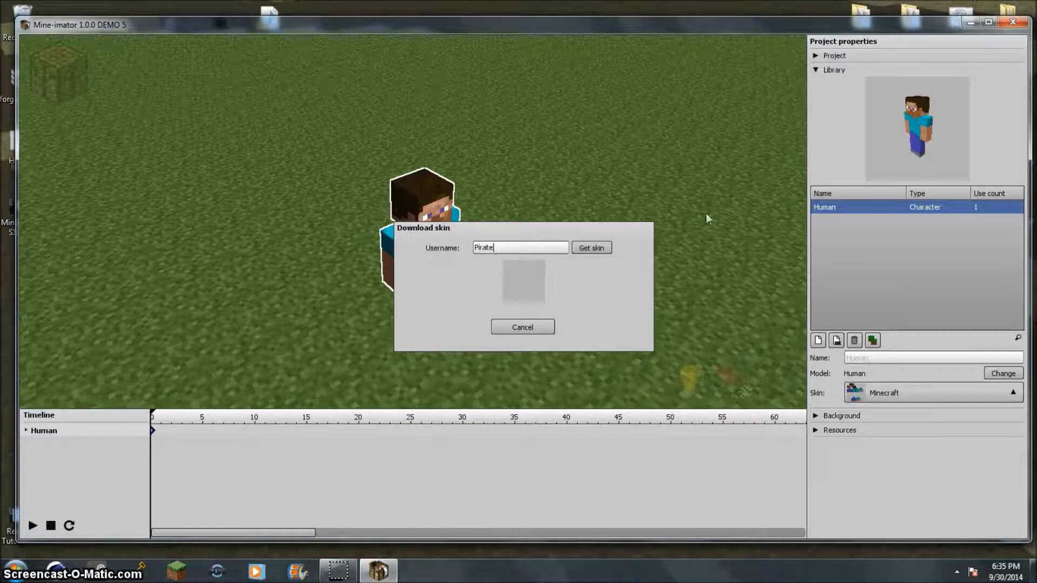
left_click(529, 327)
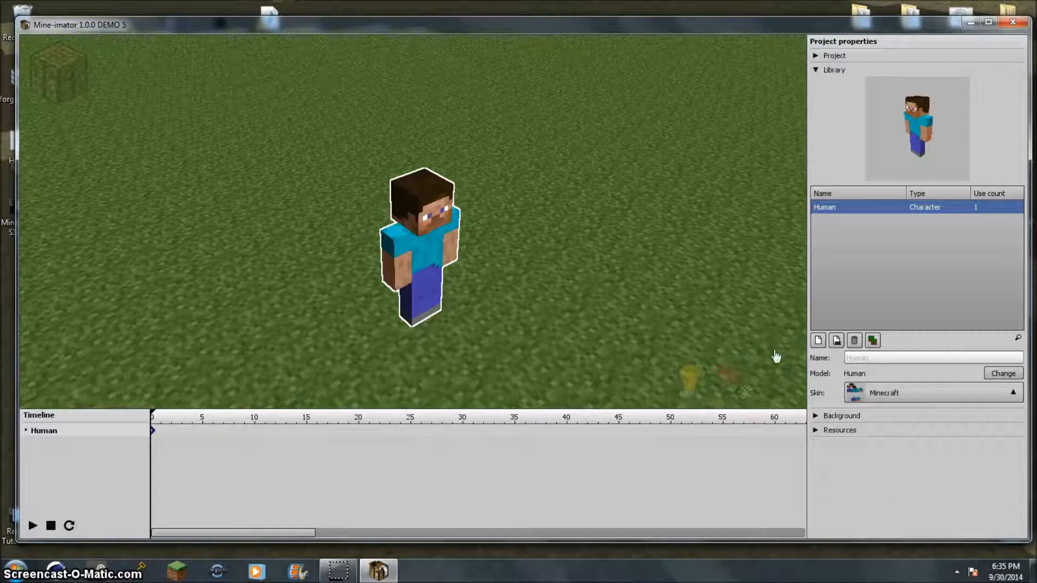
Browse for a skin image file, going through %appdata% and .minecraft to the resourcepacks folder.
left_click(864, 395)
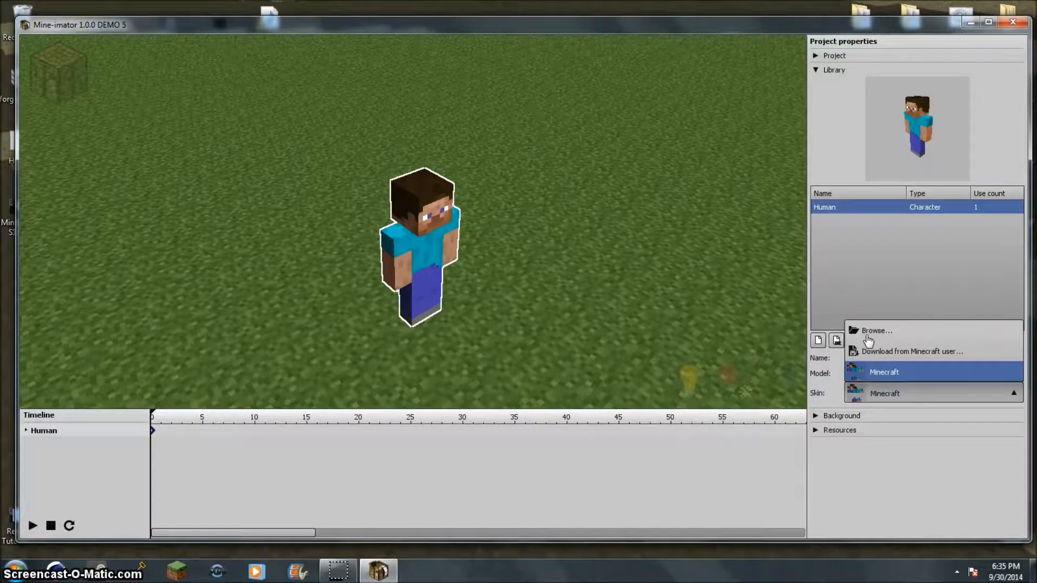
left_click(869, 330)
left_click(743, 254)
type("%appdata%")
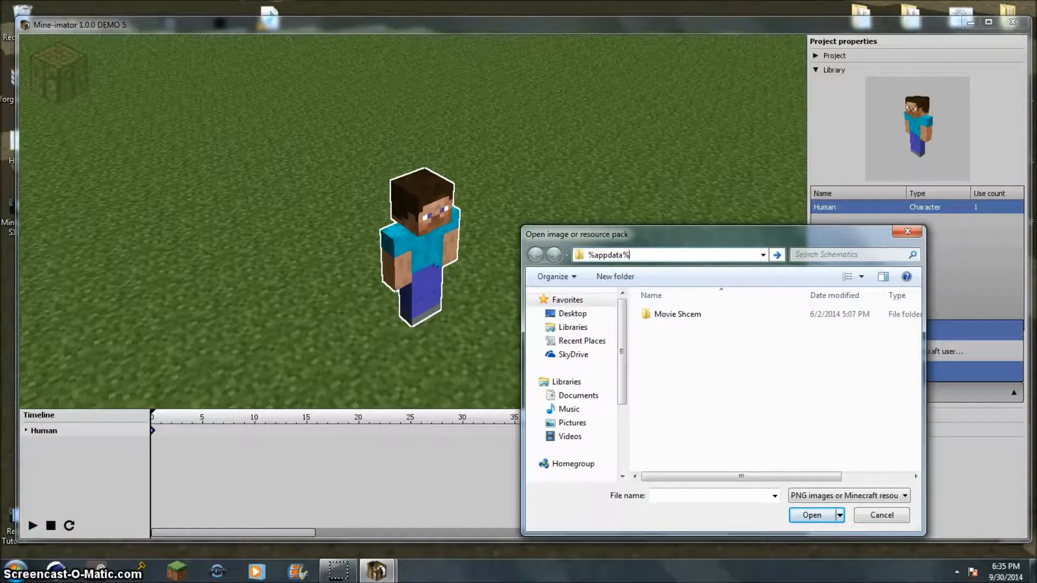
key("Return")
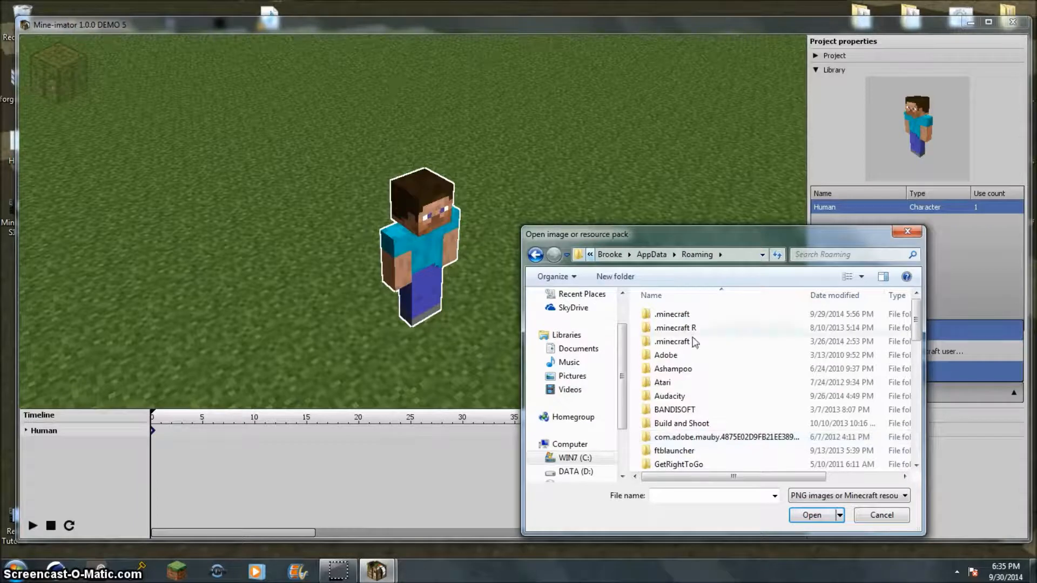
double_click(705, 315)
double_click(694, 411)
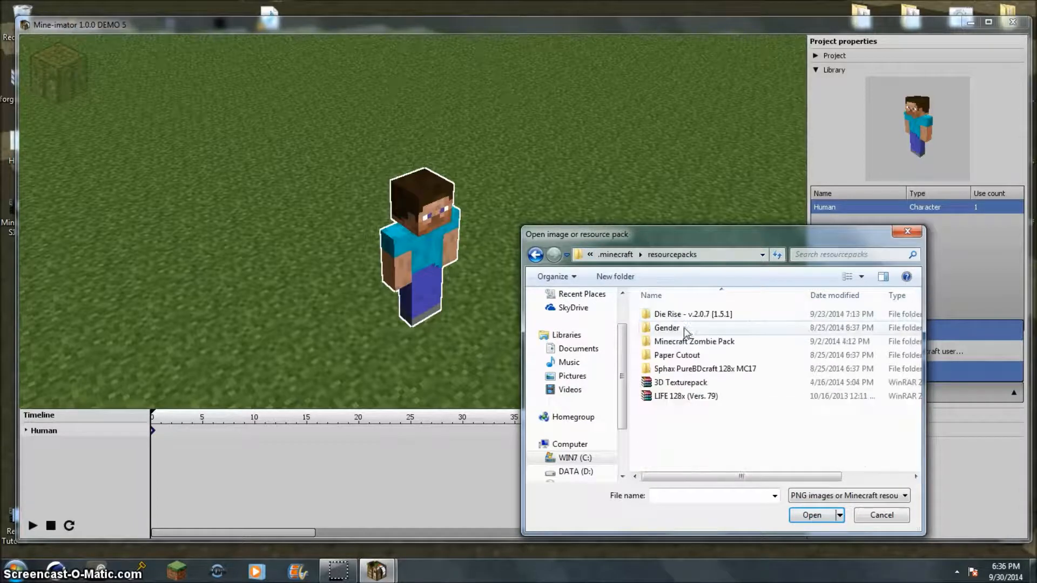
Look for a skin in the Paper Cutout and Sphax PureBDcraft 128x MC17 packs and return to the resourcepacks folder.
double_click(683, 355)
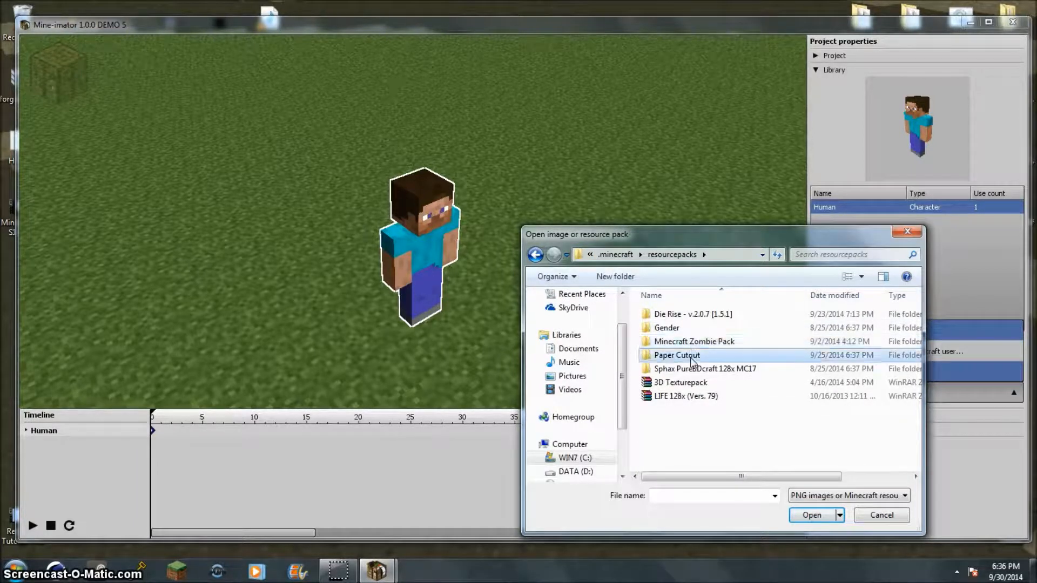
double_click(676, 326)
double_click(681, 316)
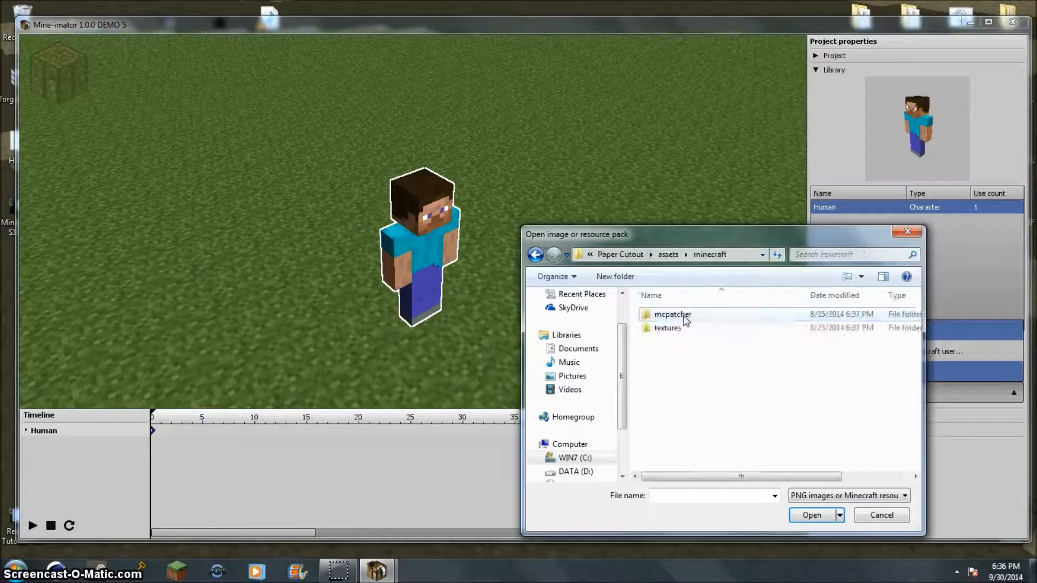
left_click(683, 330)
double_click(682, 329)
double_click(678, 316)
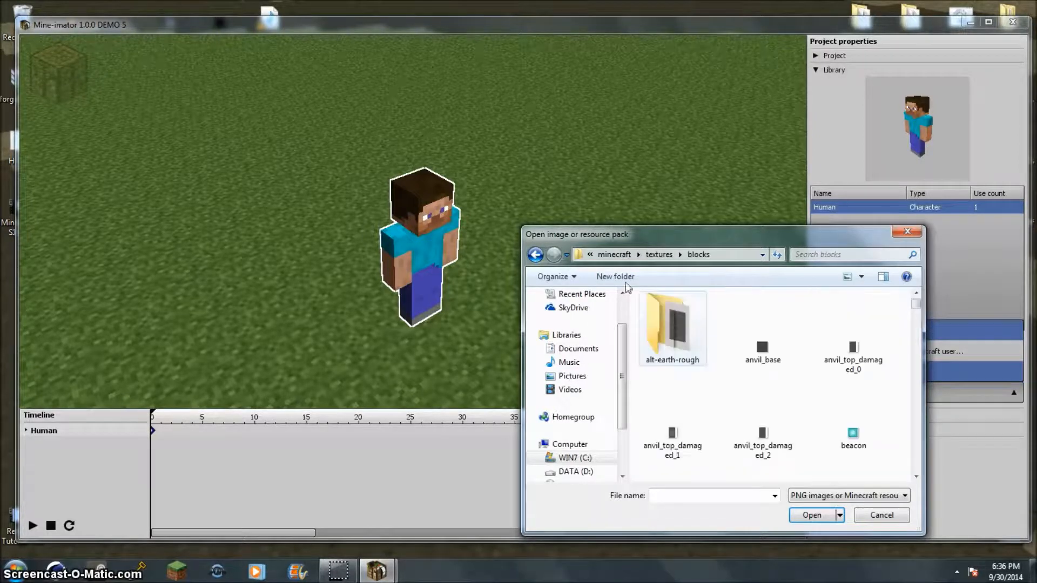
left_click(535, 255)
left_click(535, 254)
left_click(535, 254)
left_click(535, 255)
left_click(535, 255)
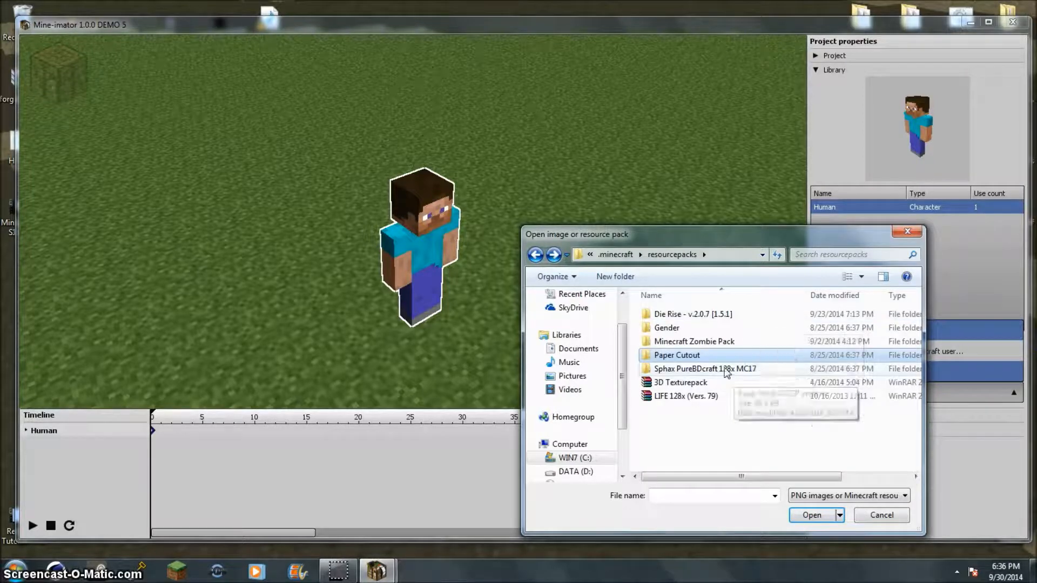
double_click(726, 370)
key("BackSpace")
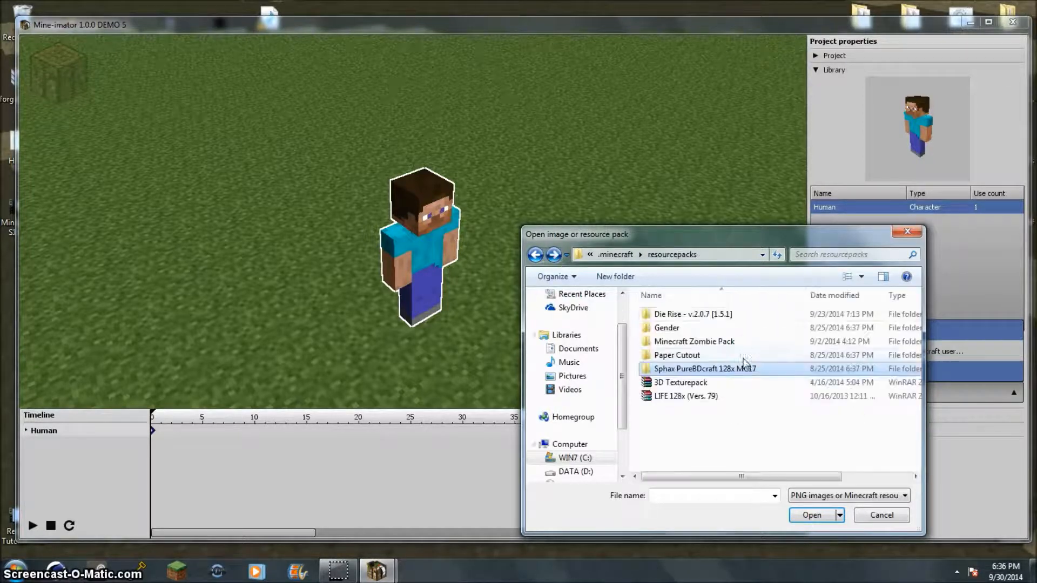
Load the zombie11 image from the mob folder of the Die Rise - v.2.0.7 [1.5.1] pack as the Human's skin.
double_click(690, 316)
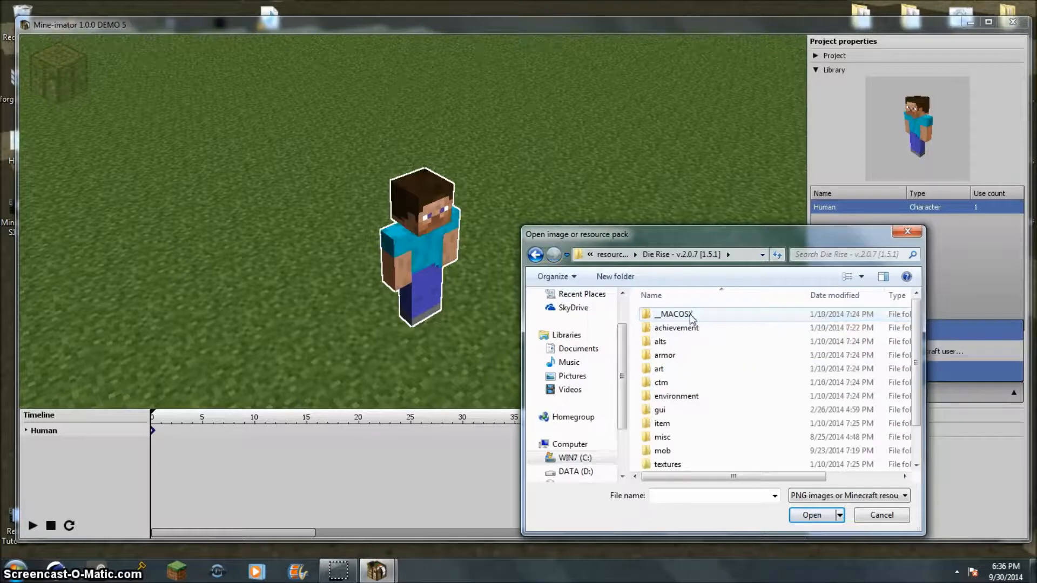
scroll(709, 372, "down", 1)
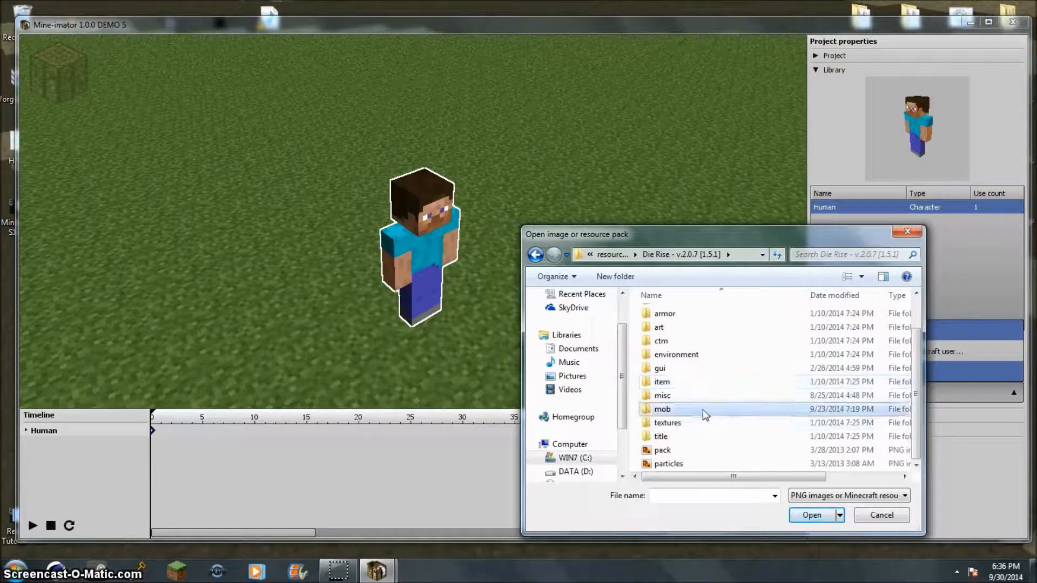
double_click(662, 409)
scroll(707, 409, "down", 10)
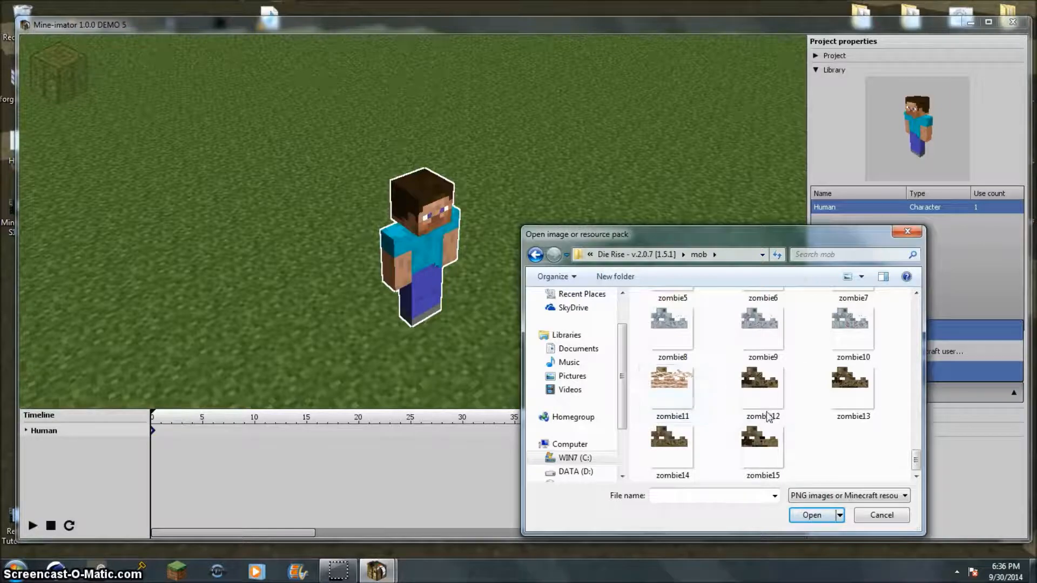
double_click(673, 389)
key("w")
right_click_drag(648, 302, 670, 283)
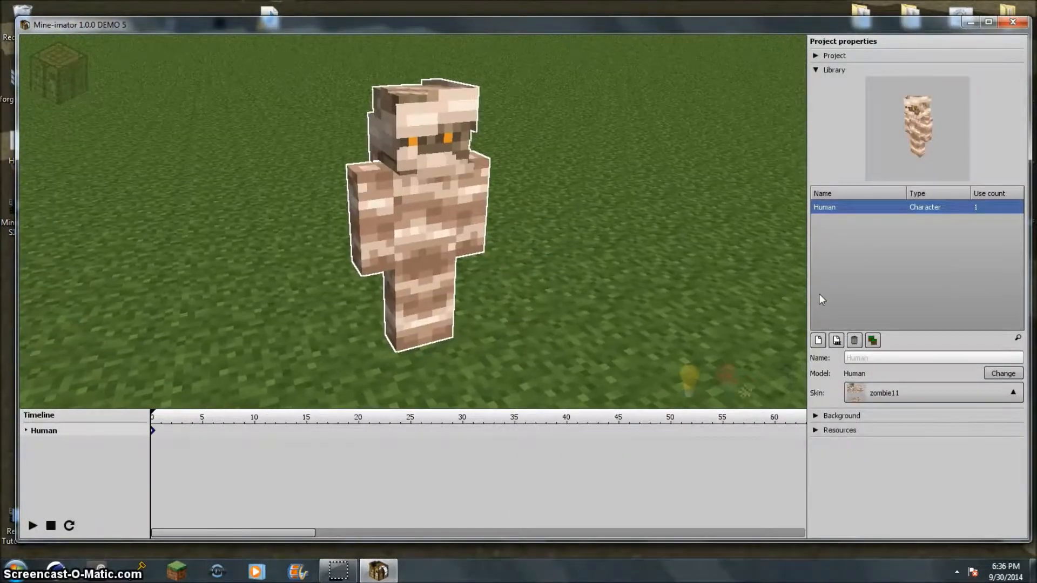
Check the Human's available skin choices without changing them and examine the reskinned character from different distances and angles.
left_click(912, 394)
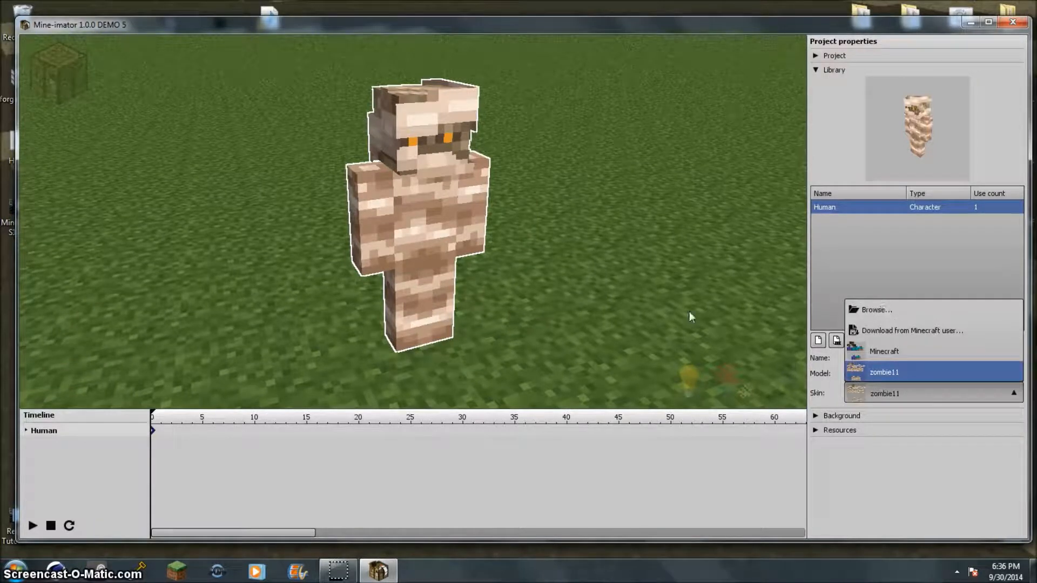
left_click(909, 454)
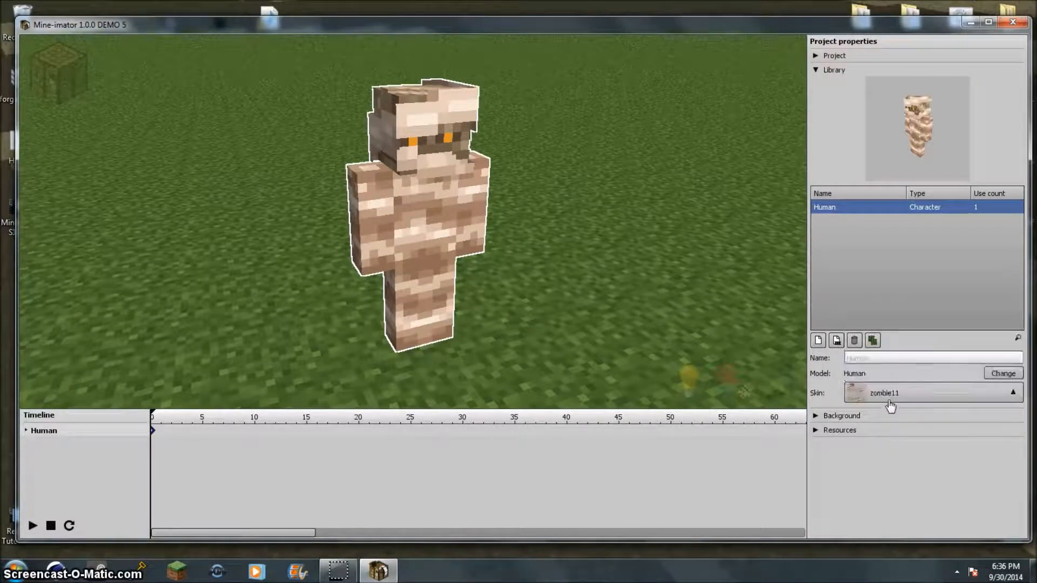
right_click_drag(539, 270, 698, 389)
key("w")
key("a")
key("d")
key("a")
key("e")
key("w")
key("e")
key("w")
key("s")
key("w")
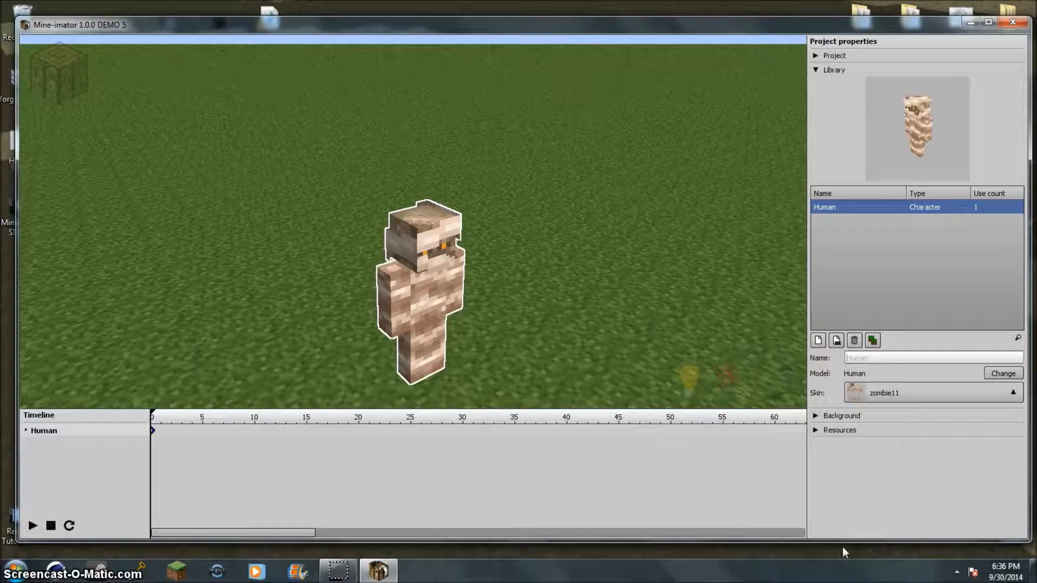
Try renaming the library's Human character to Zombie and clear the custom name again.
type("Zombie")
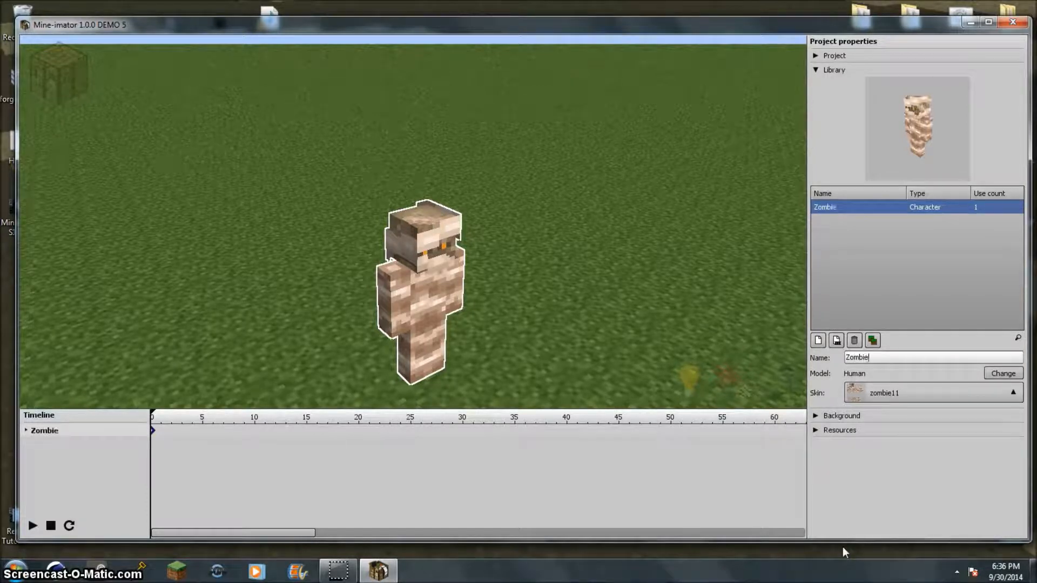
left_click_drag(878, 357, 845, 357)
key("BackSpace")
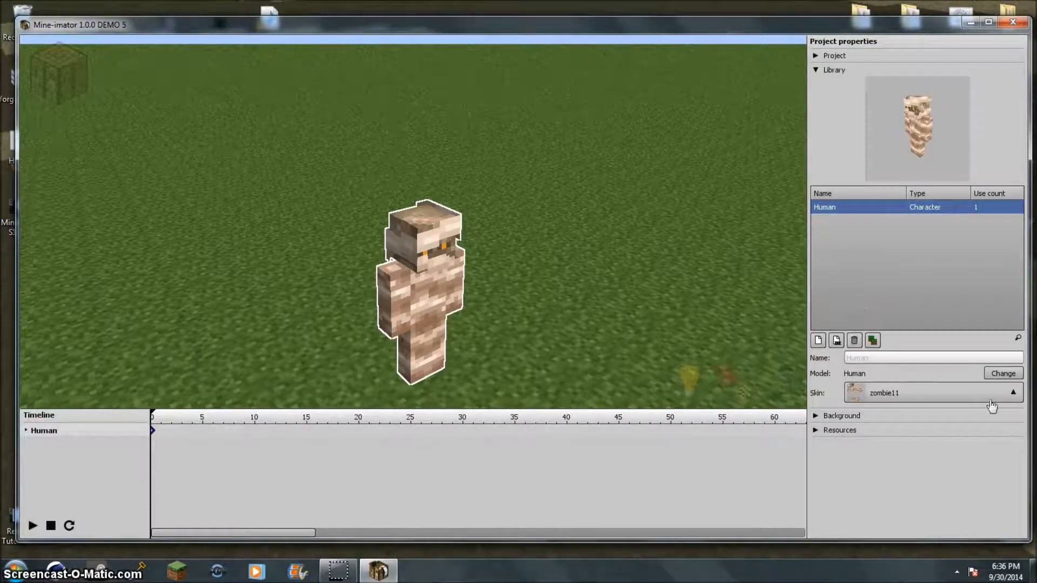
left_click(847, 419)
left_click(845, 419)
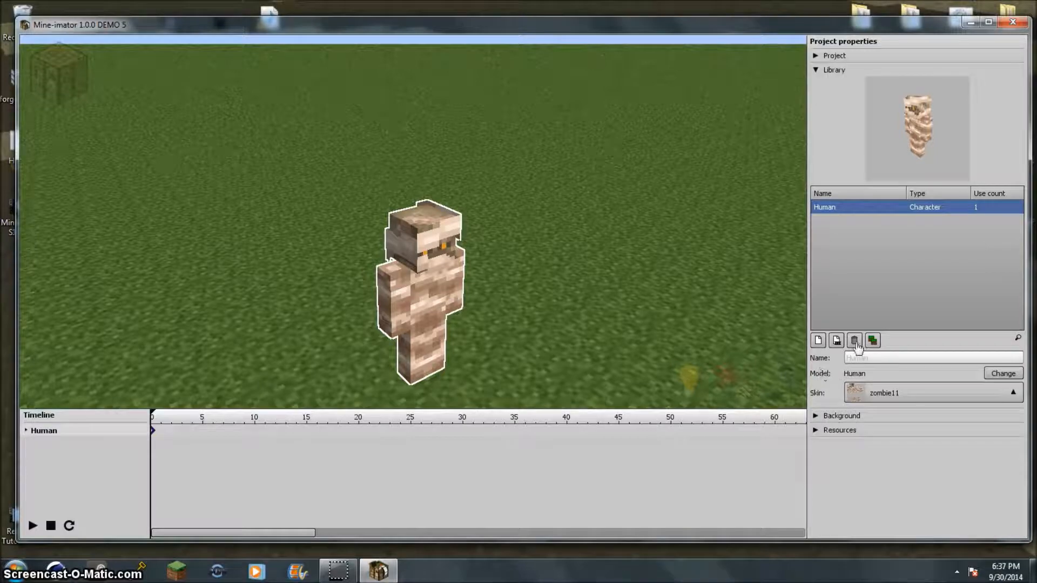
right_click_drag(522, 293, 532, 337)
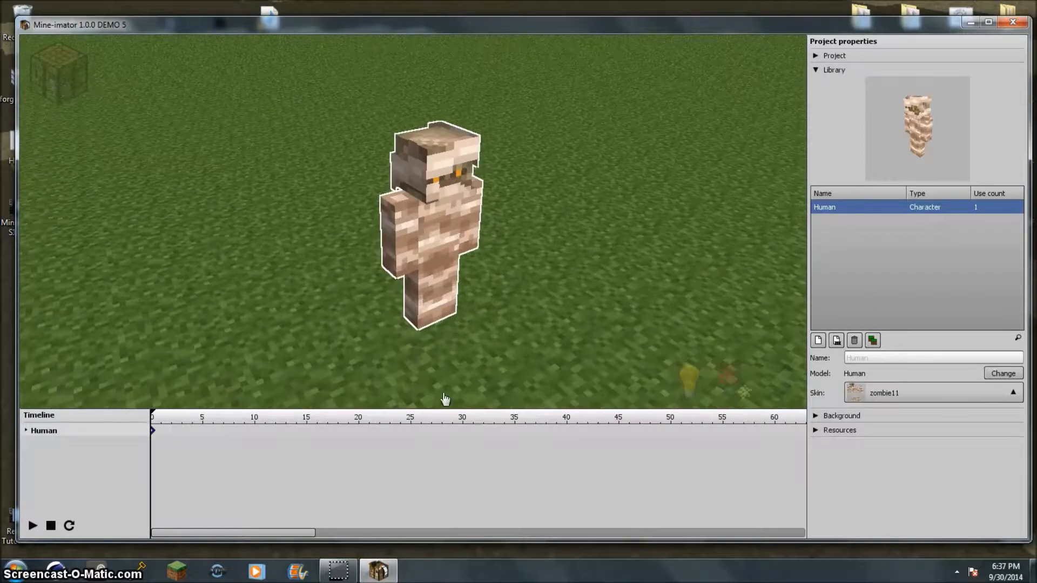
Add a keyframe to the Human's timeline at frame 10 and move it to frame 30.
left_click(256, 432)
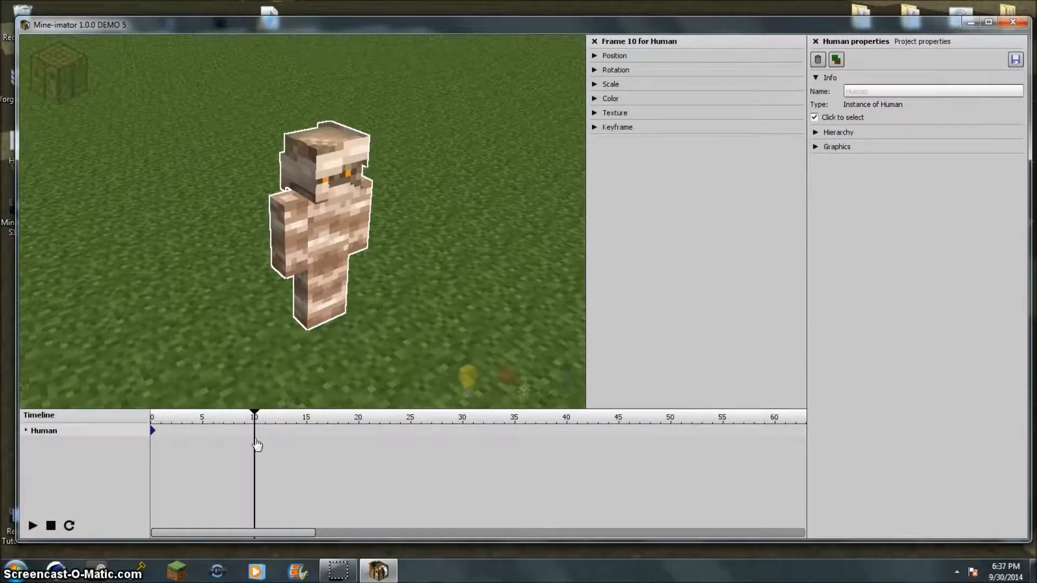
left_click(254, 432)
left_click(463, 439)
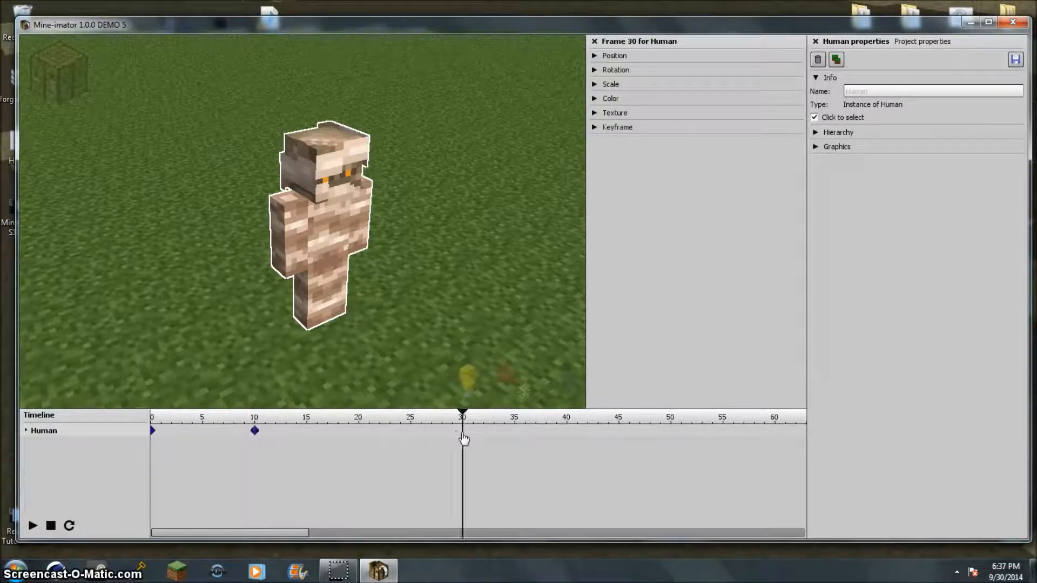
left_click(254, 431)
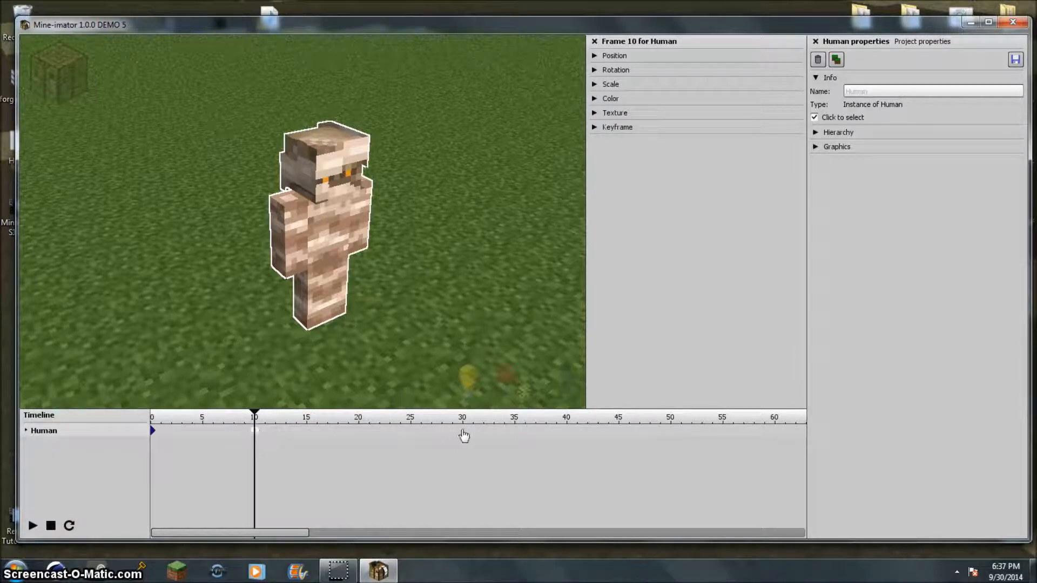
left_click_drag(319, 431, 462, 431)
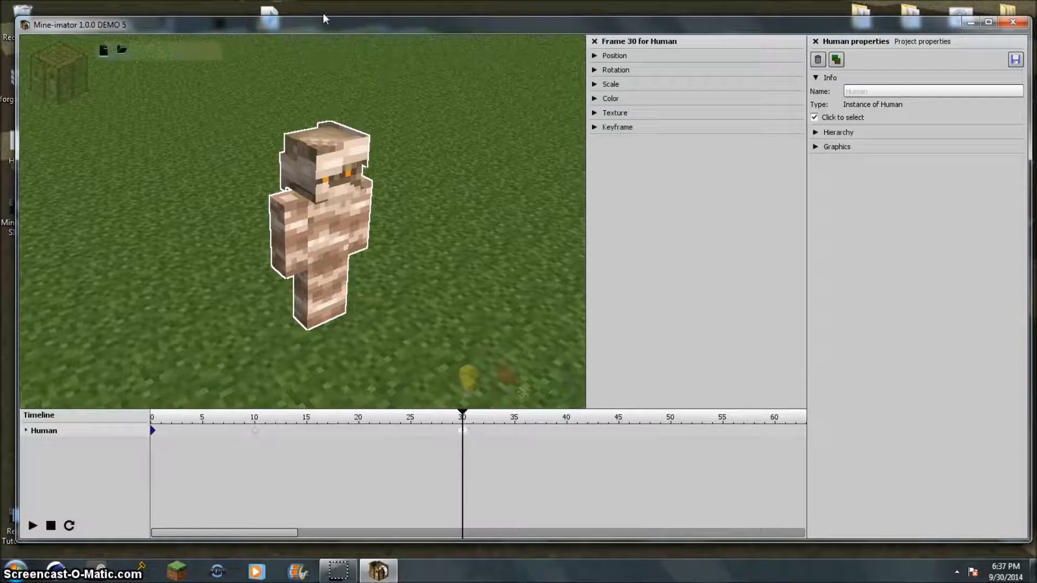
Review the Interface, Program, Controls, Graphics and Render settings, and close the settings and frame properties.
mouse_move(194, 53)
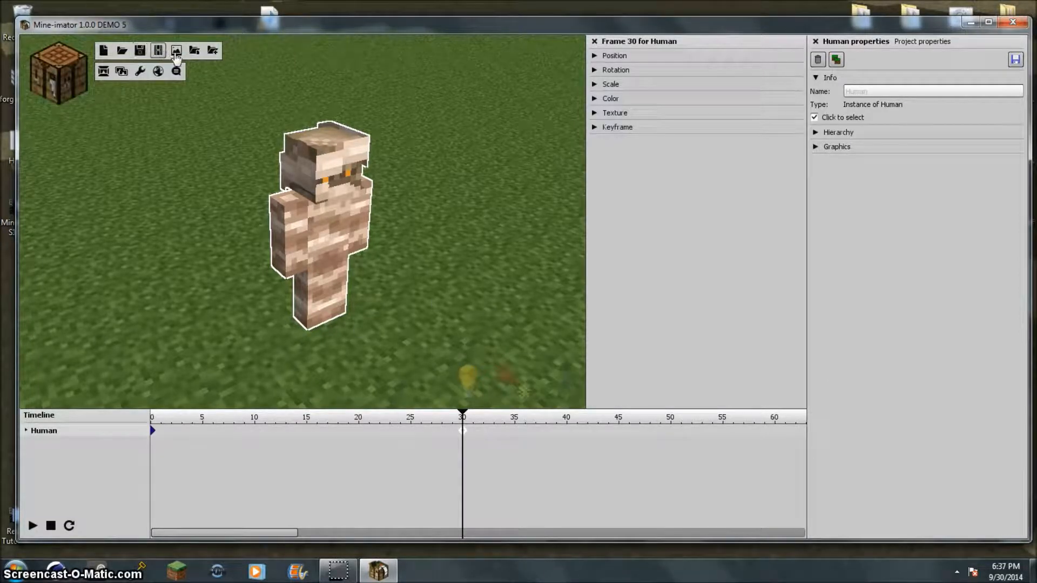
mouse_move(143, 70)
left_click(143, 75)
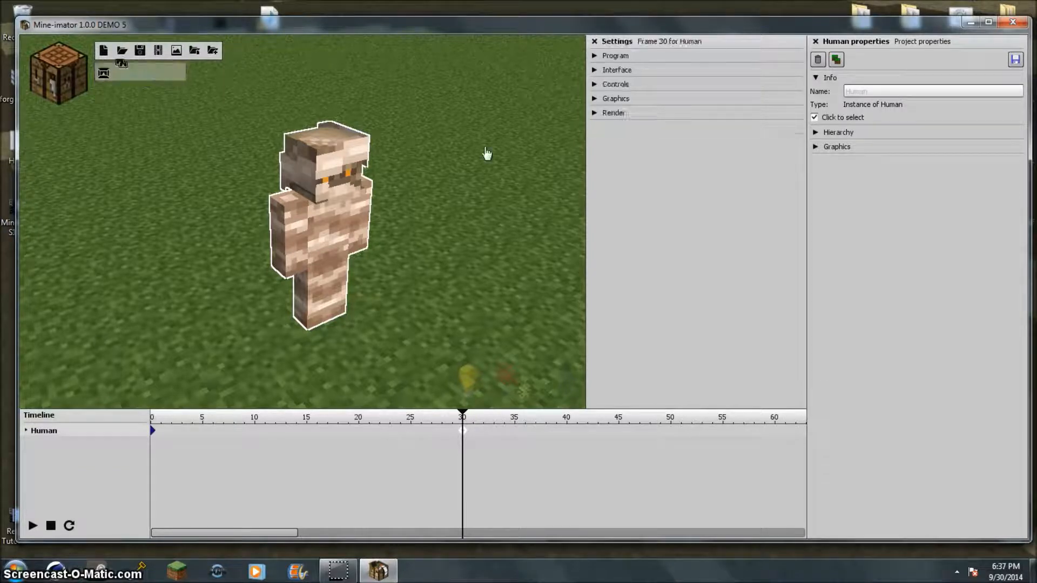
left_click(932, 43)
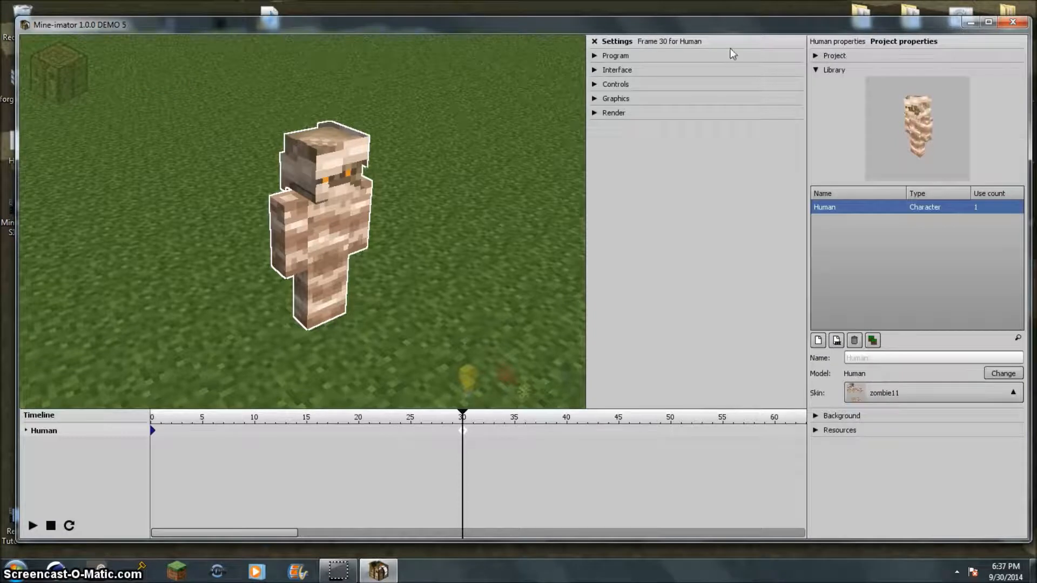
left_click(620, 70)
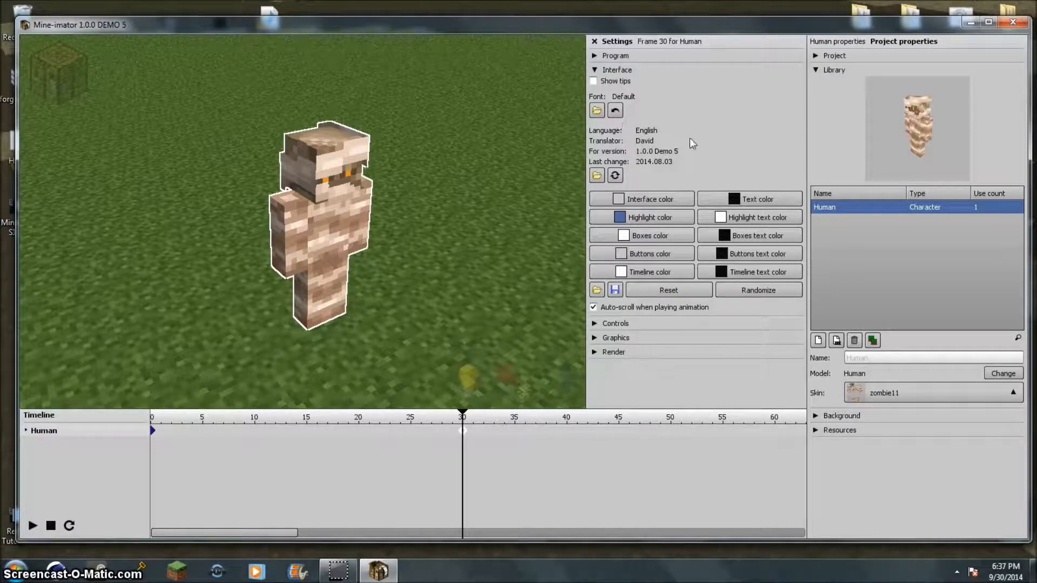
left_click(602, 57)
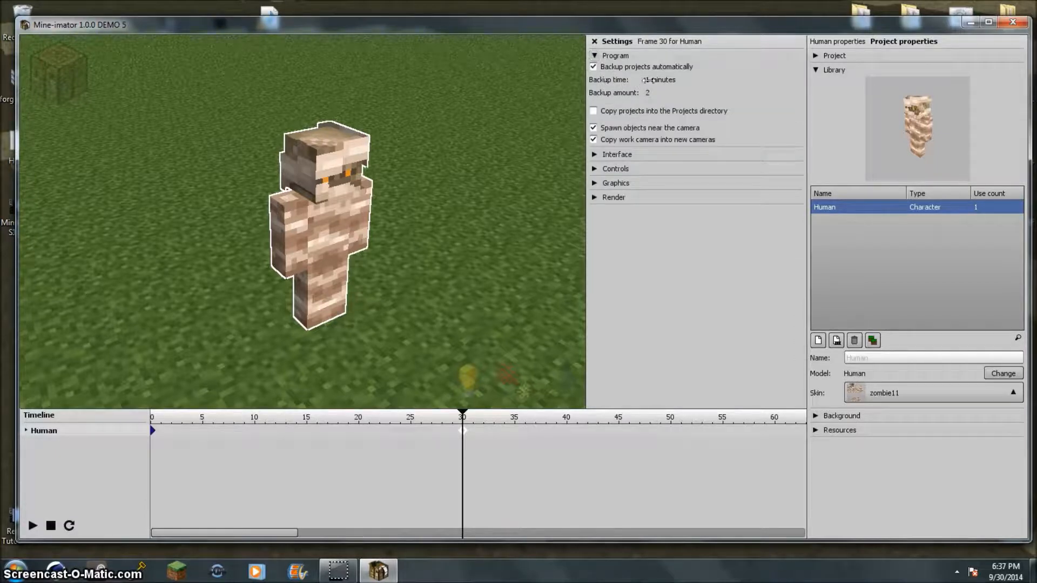
left_click(594, 56)
left_click(604, 84)
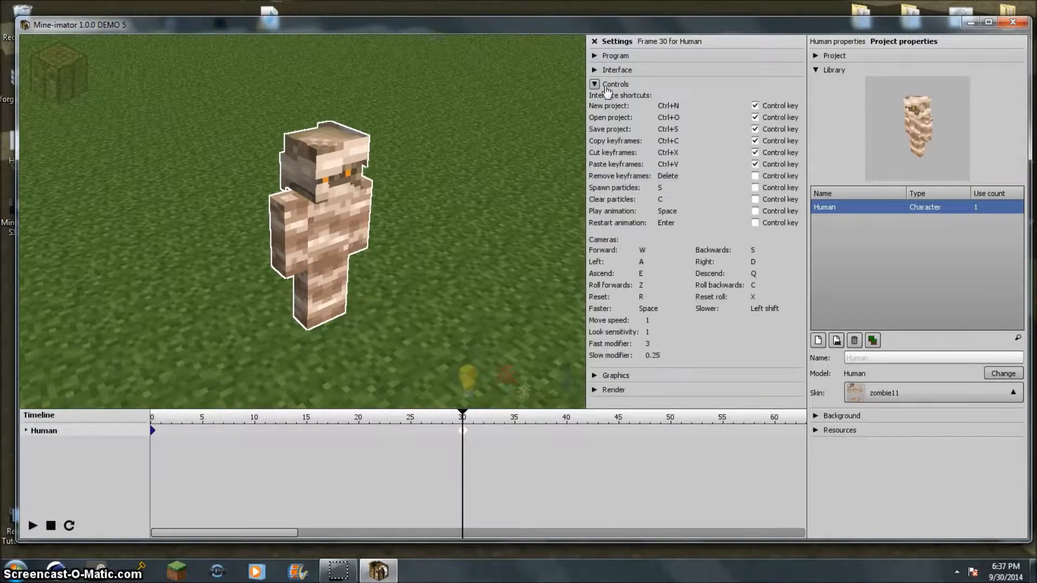
left_click(606, 86)
left_click(616, 98)
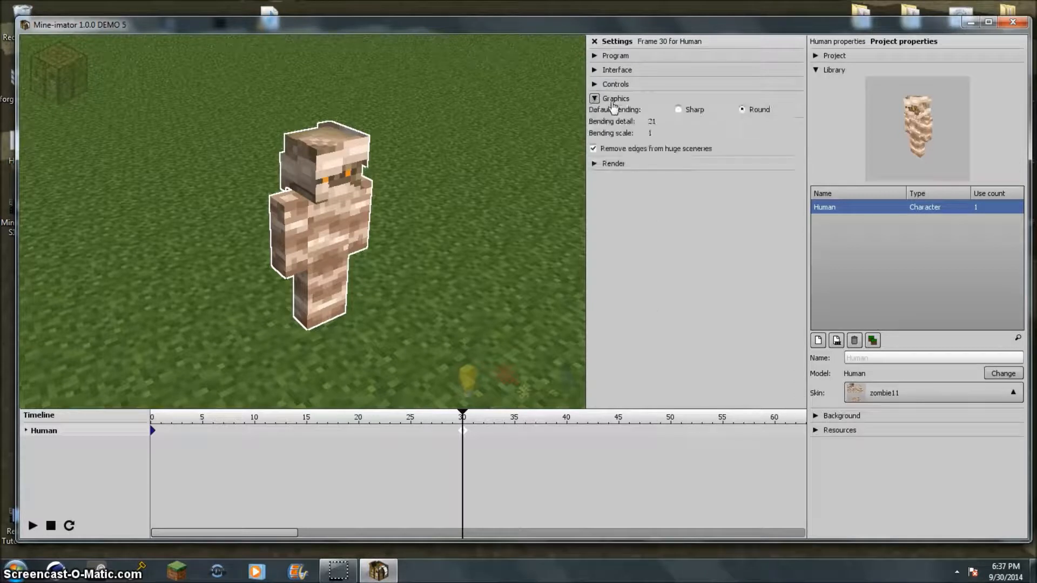
left_click(597, 99)
left_click(609, 114)
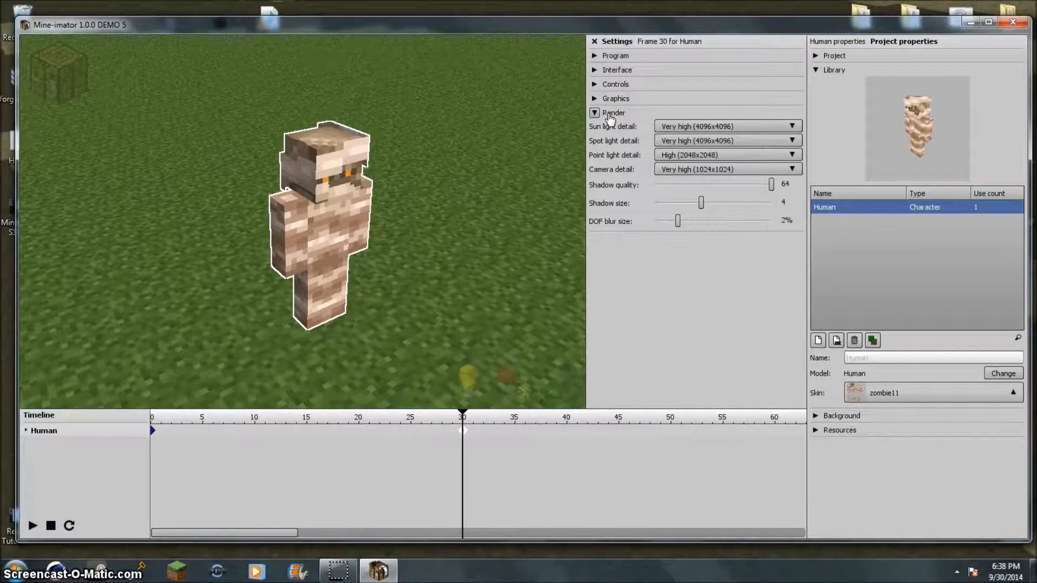
left_click(610, 115)
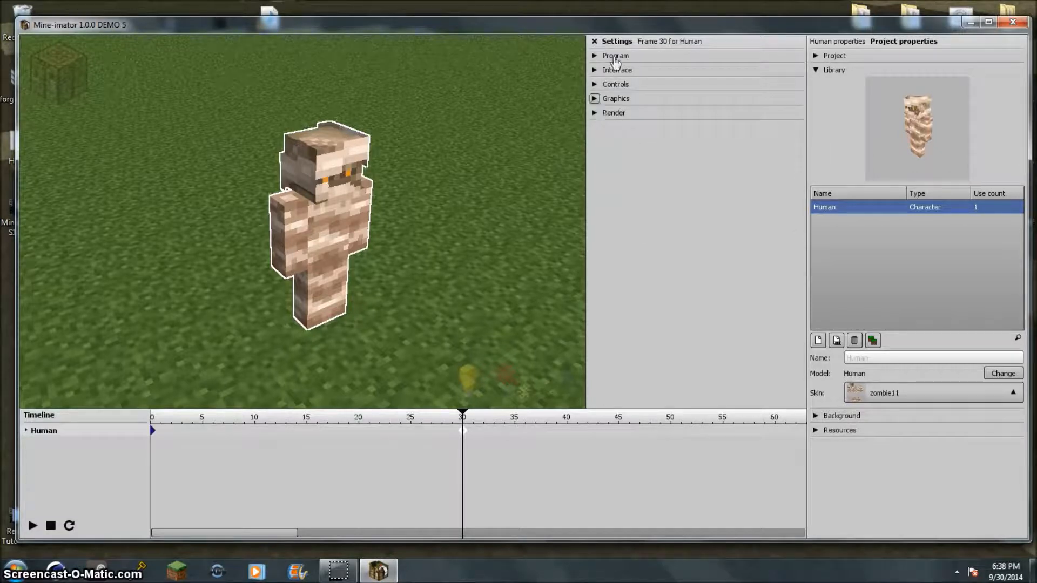
left_click(594, 41)
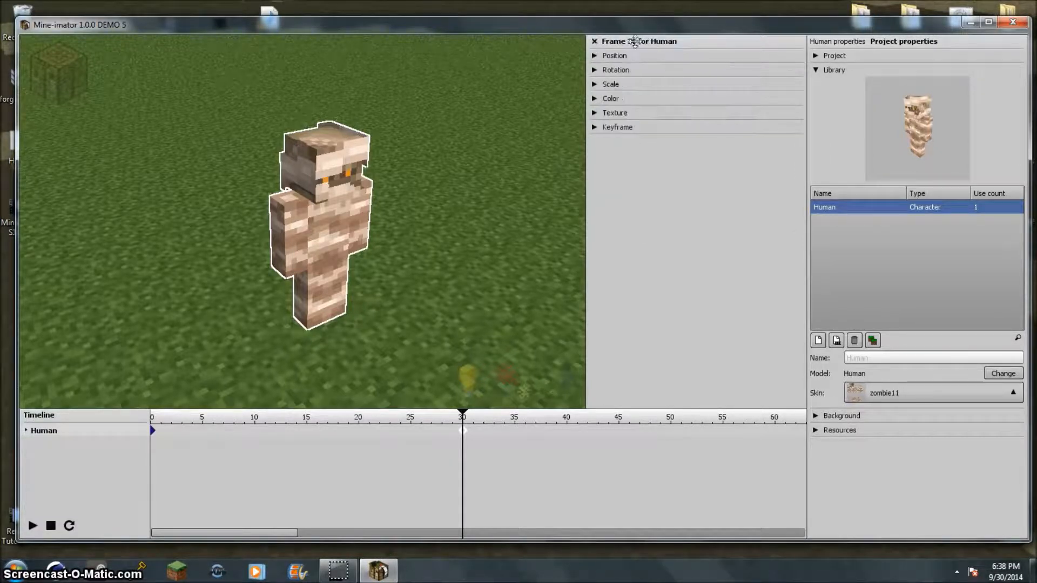
left_click(594, 41)
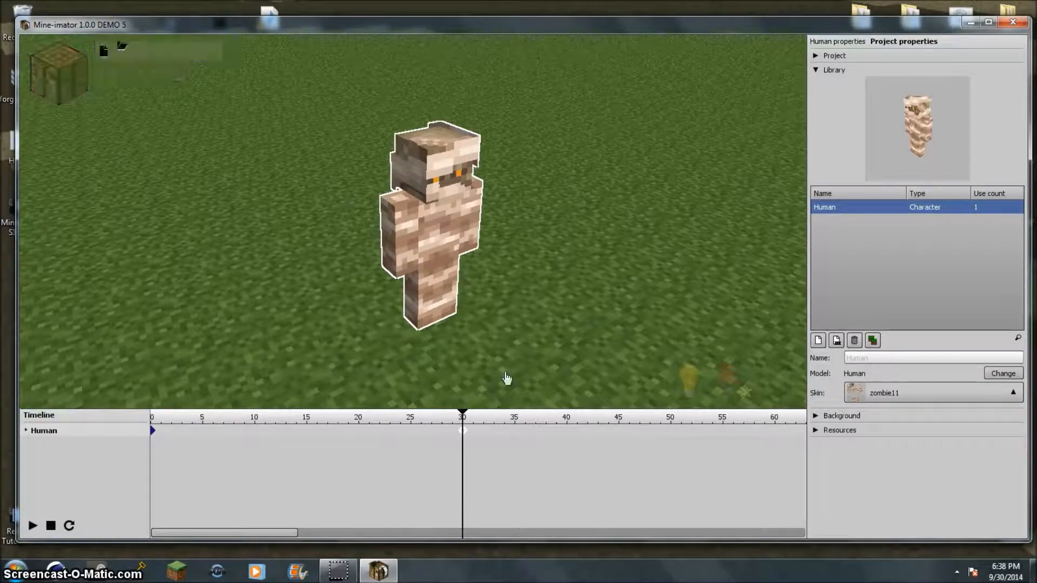
Examine the right arm's position and rotation controls at frame 30 and the body's transform controls.
left_click(419, 211)
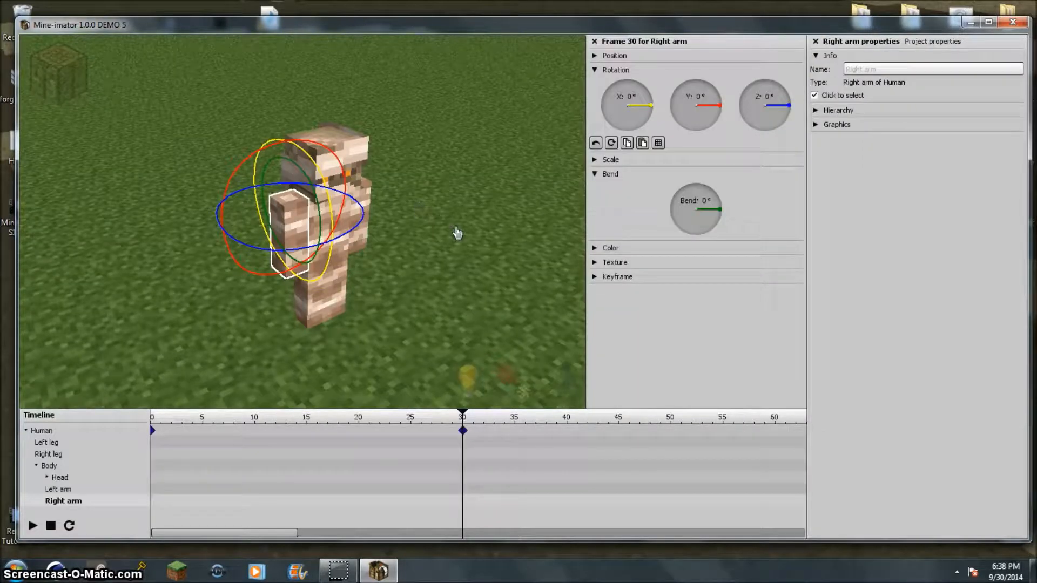
left_click(595, 56)
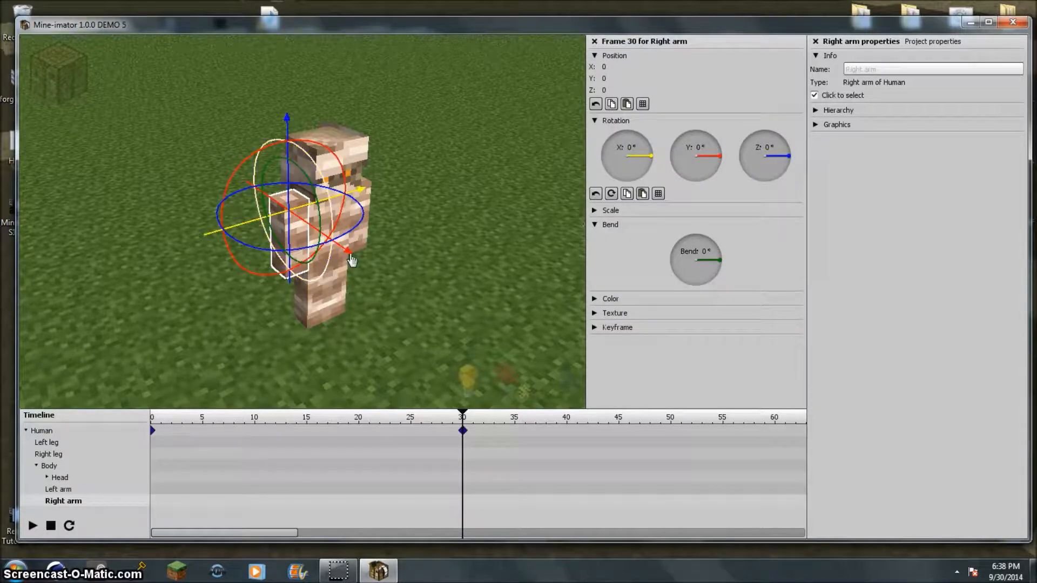
left_click(463, 432)
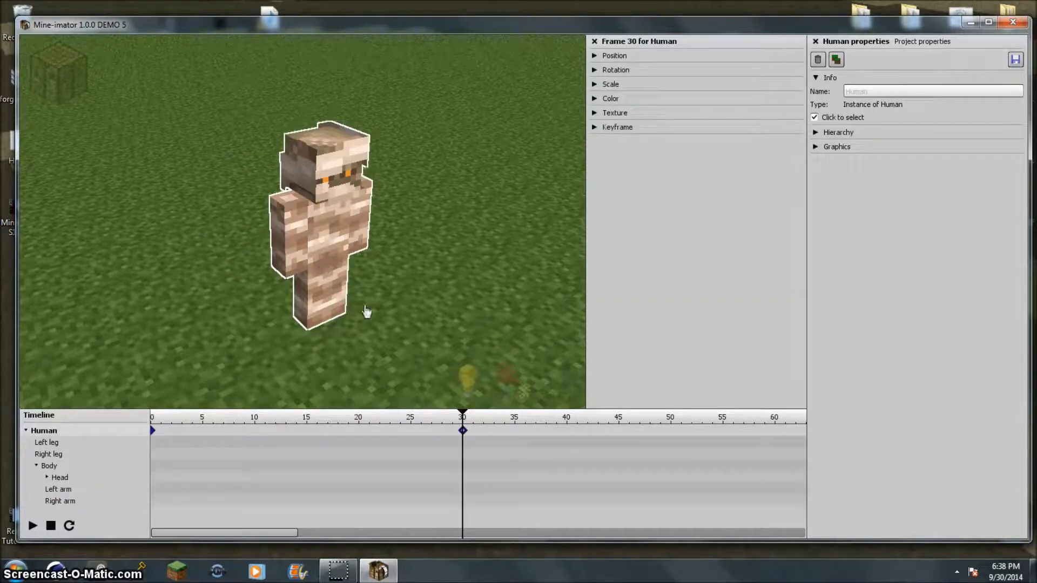
left_click(315, 266)
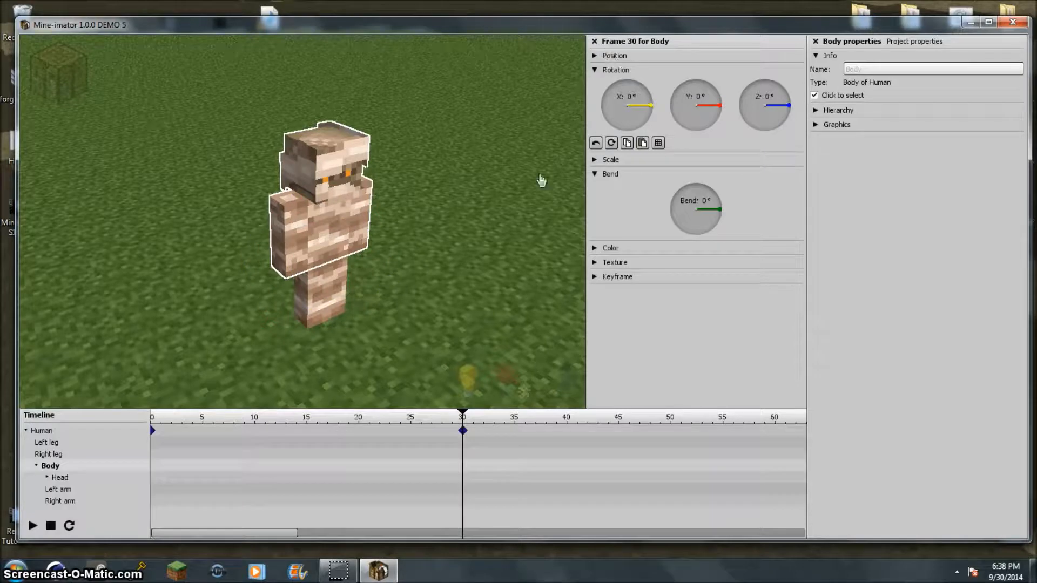
Set the Human's Y position to -10 in its frame 30 keyframe, with the rotation controls expanded too.
left_click(463, 430)
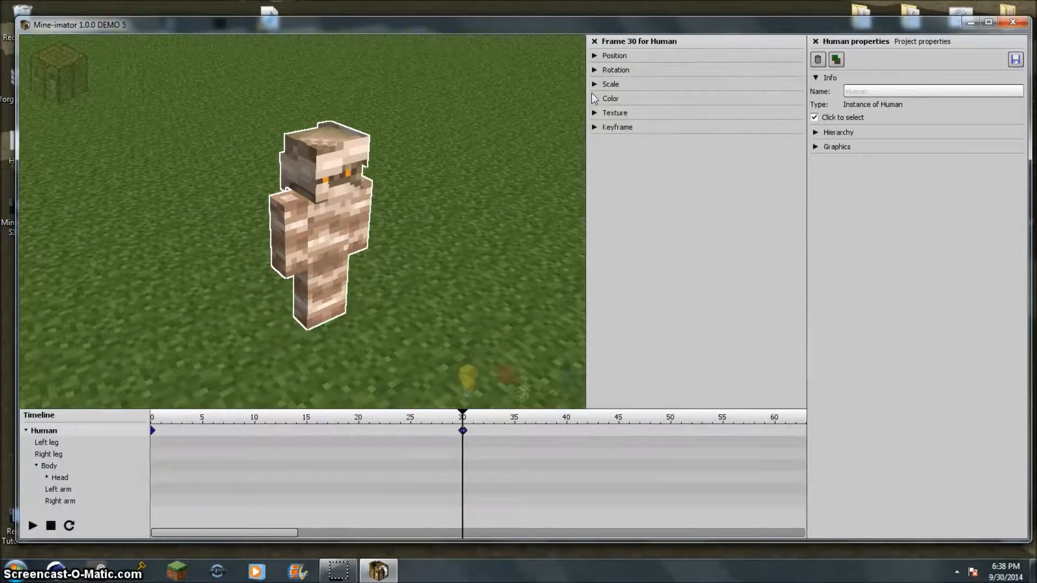
left_click(609, 56)
left_click(617, 122)
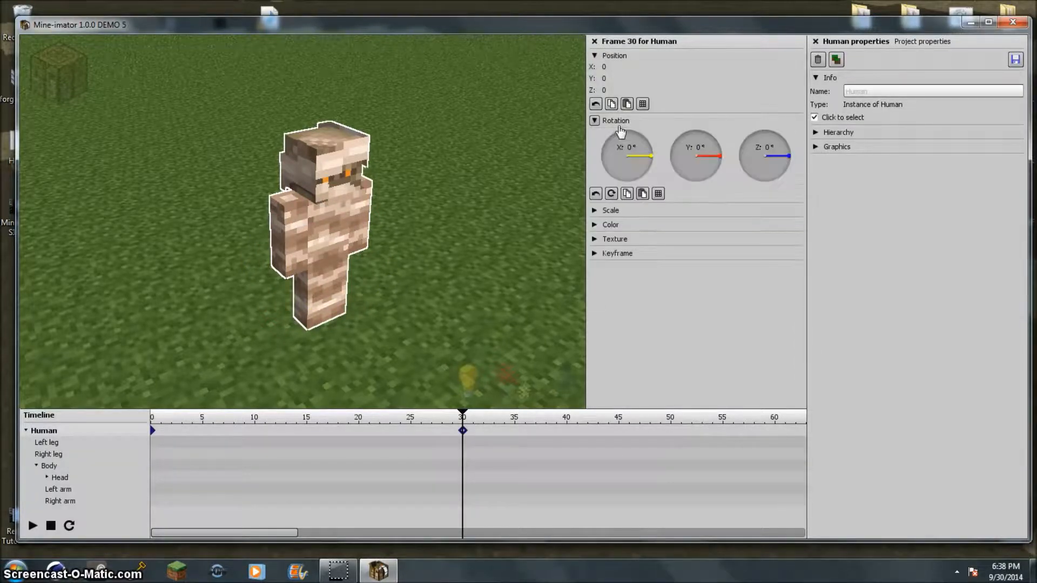
left_click_drag(343, 340, 287, 306)
left_click(619, 78)
type("-10")
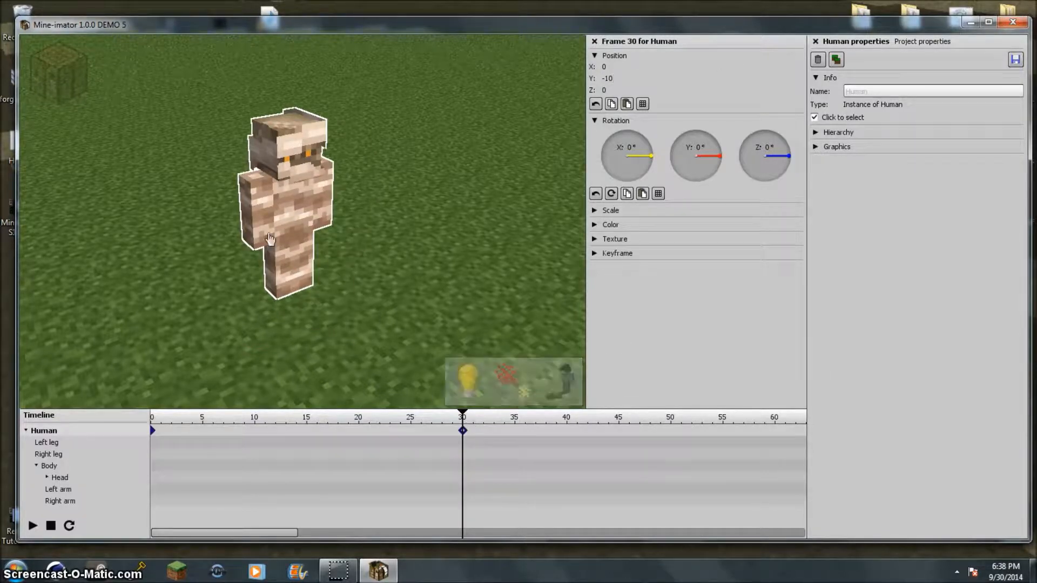
Bend the Human's right leg by 5° in a keyframe at frame 30.
left_click(280, 269)
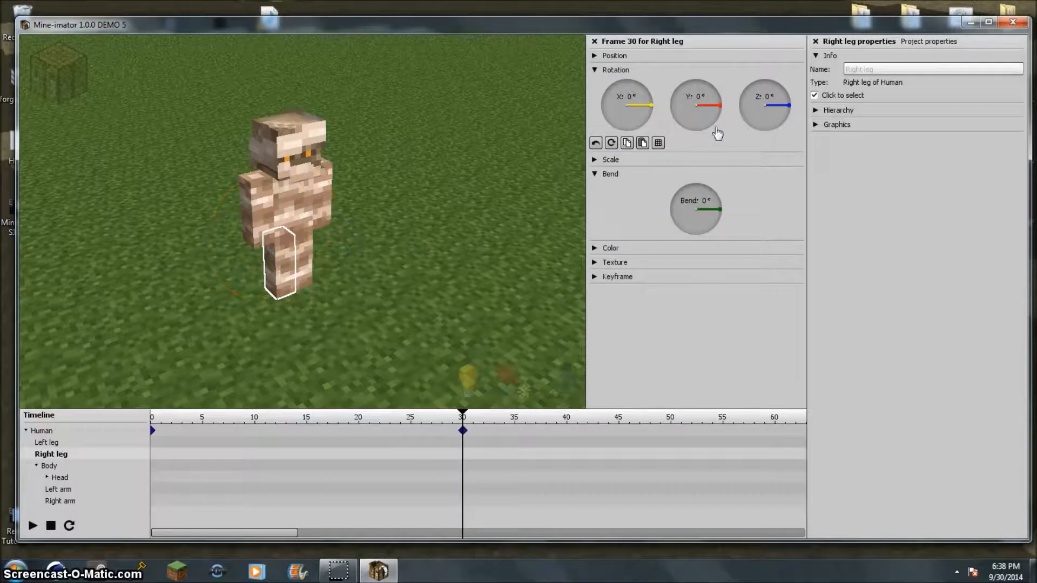
left_click_drag(710, 222, 711, 204)
left_click_drag(467, 420, 444, 415)
left_click(463, 453)
mouse_move(713, 227)
left_mouse_down()
mouse_move(712, 215)
mouse_move(693, 227)
mouse_move(700, 193)
mouse_move(711, 218)
left_mouse_up()
type("5")
Set the right leg's X rotation to -10° at frame 30.
left_click_drag(643, 108, 645, 116)
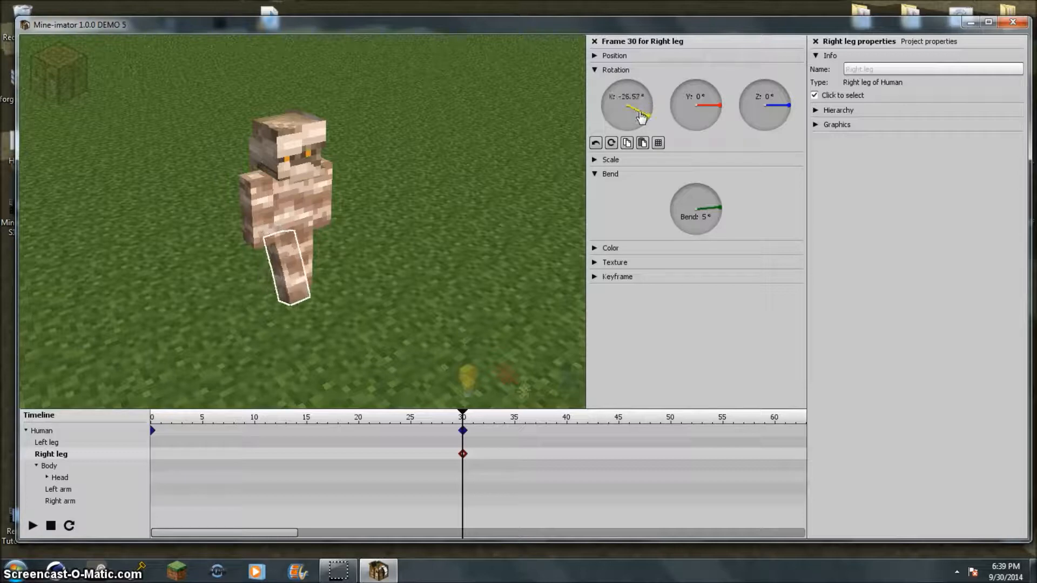
left_click(629, 97)
type("-10")
key("Return")
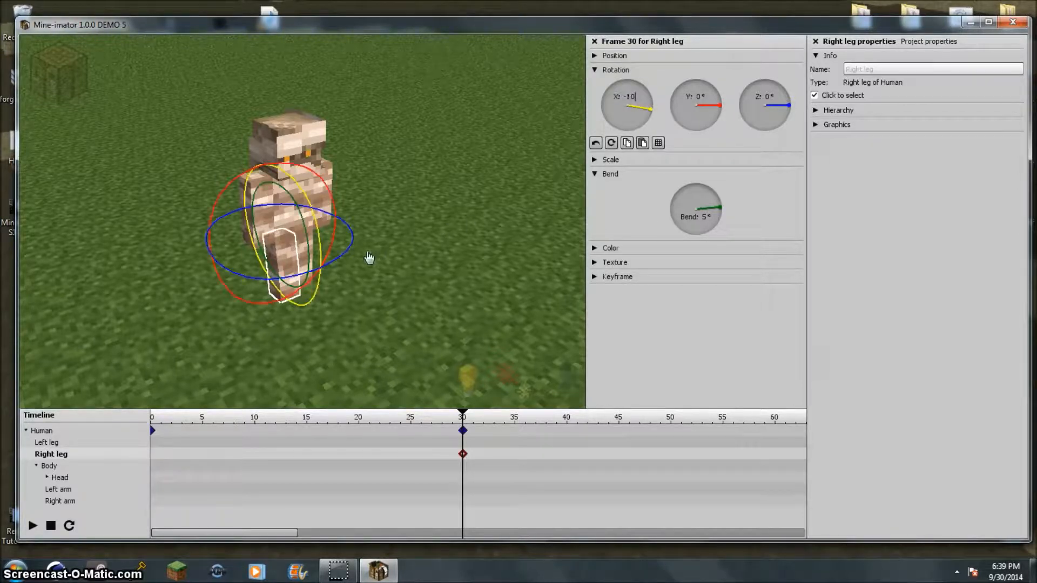
Set the left leg's X rotation to 5° at frame 30.
left_click(308, 261)
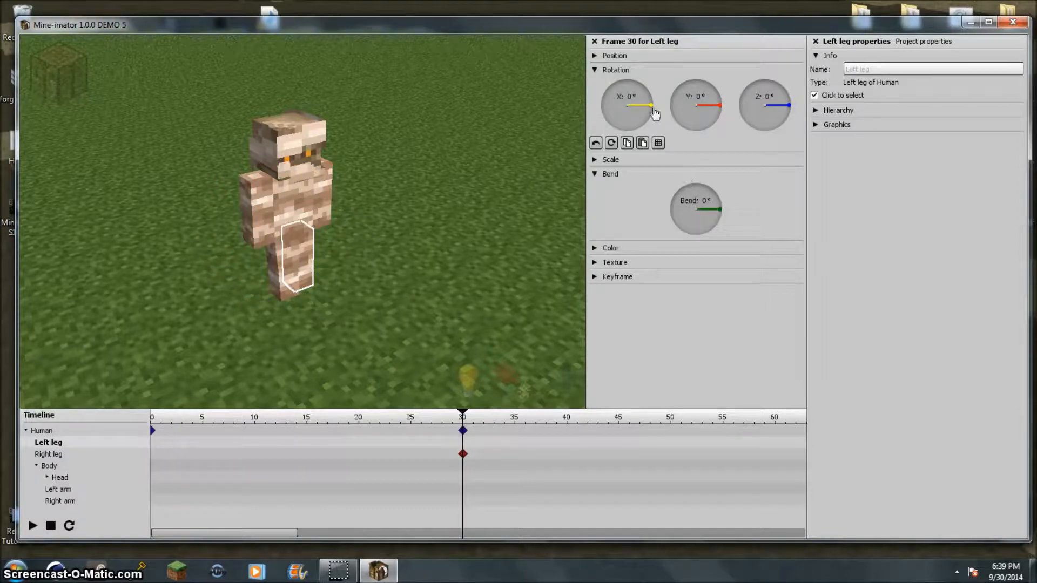
mouse_move(649, 112)
left_mouse_down()
mouse_move(650, 100)
mouse_move(643, 123)
left_mouse_up()
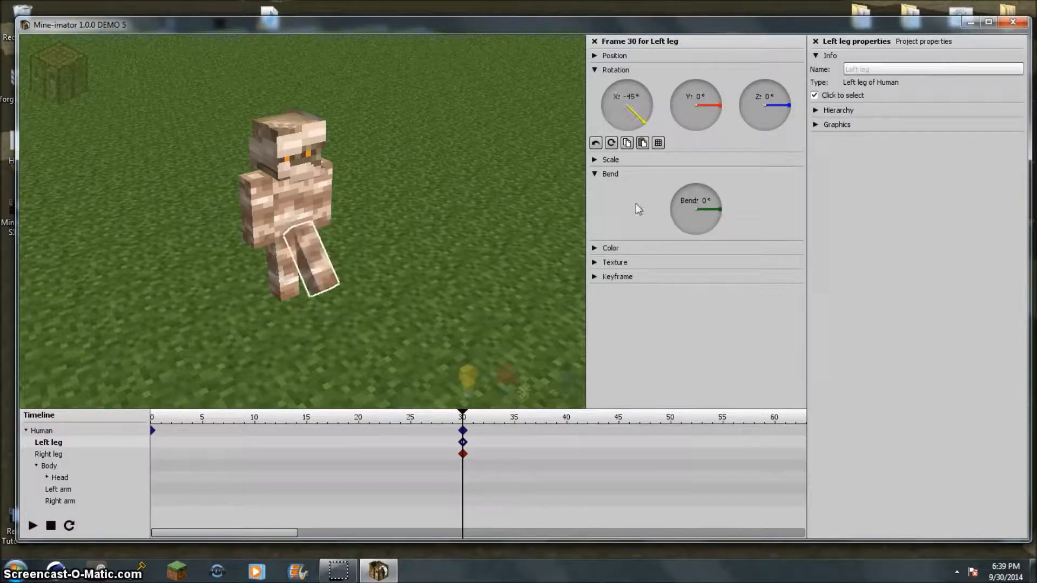
left_click(628, 97)
type("10")
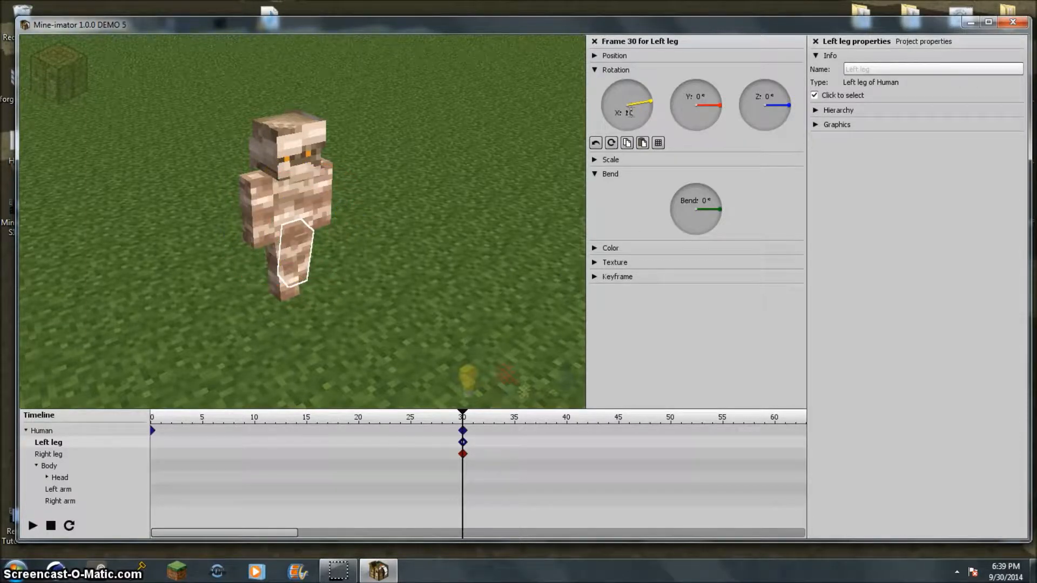
key("BackSpace")
key("BackSpace")
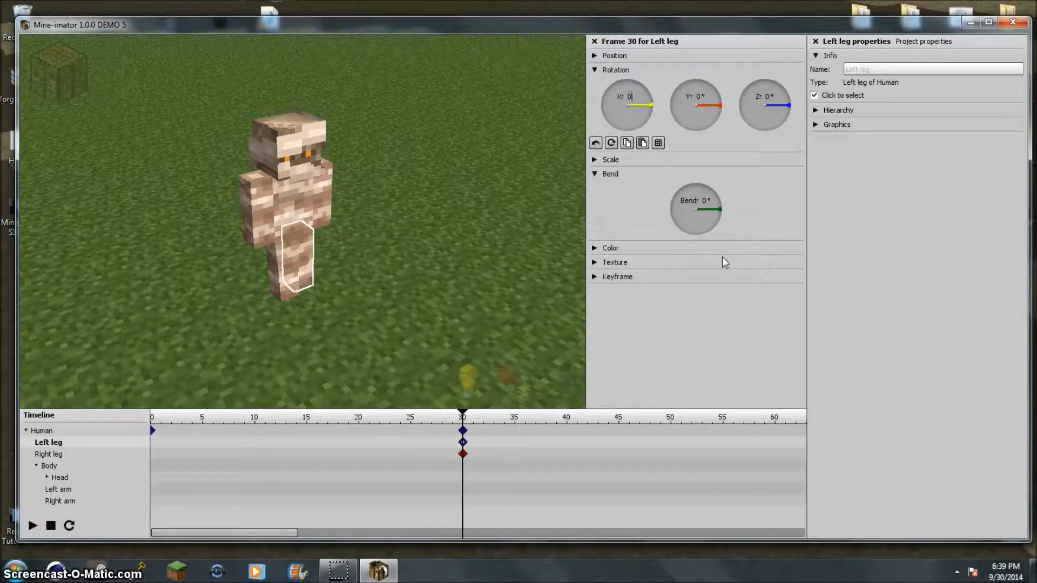
type("5")
Add keyframes for the right leg and the left leg at frame 0.
left_click_drag(377, 184, 519, 363)
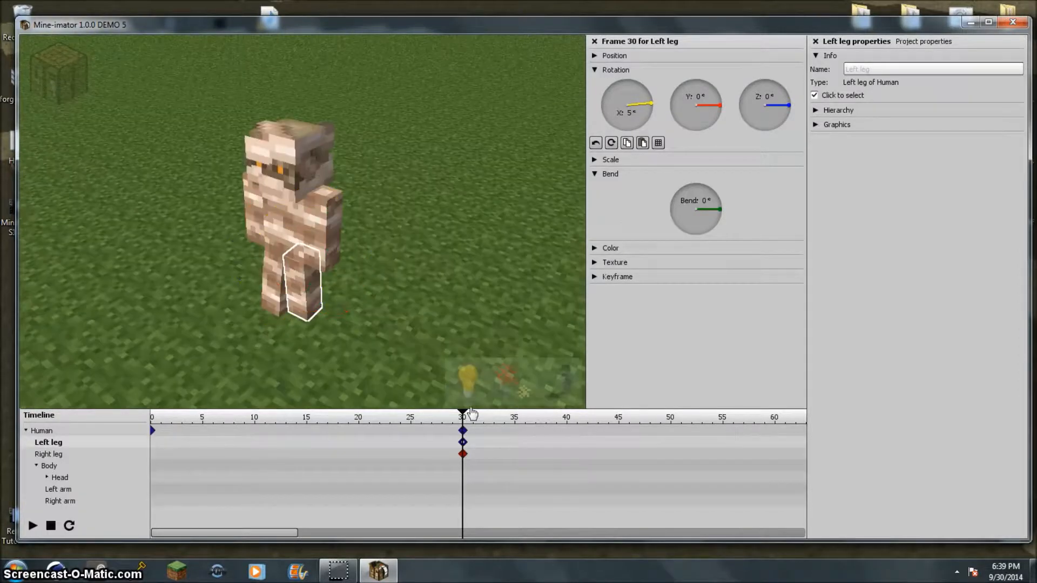
left_click_drag(462, 417, 452, 447)
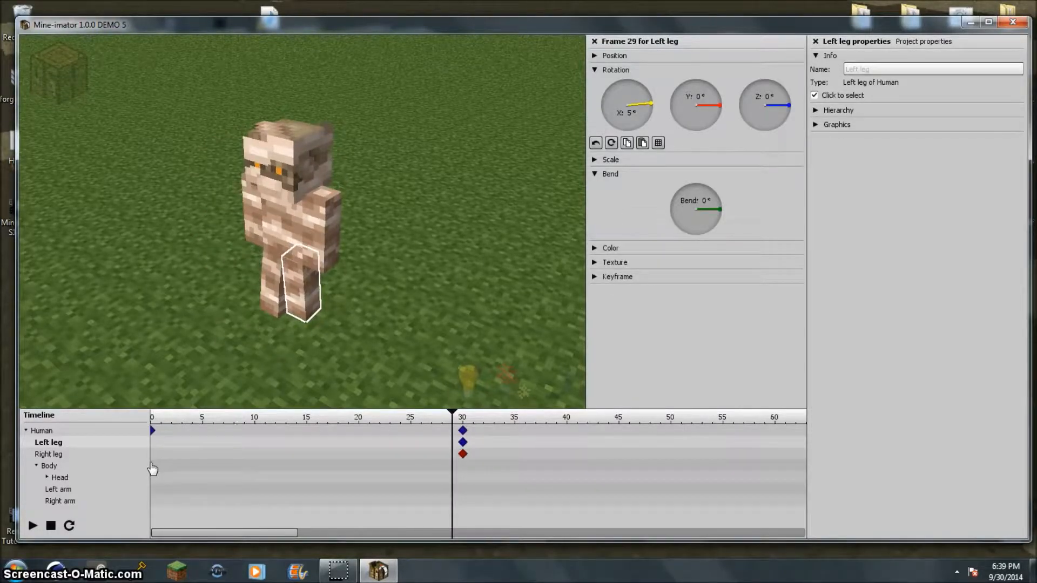
left_click(153, 469)
left_click(156, 456)
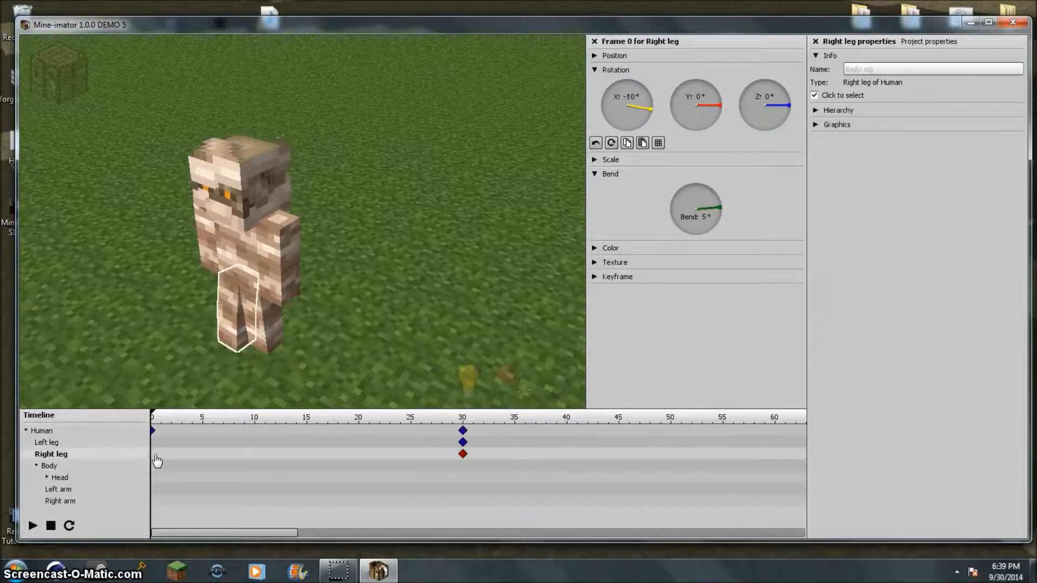
left_click(154, 445)
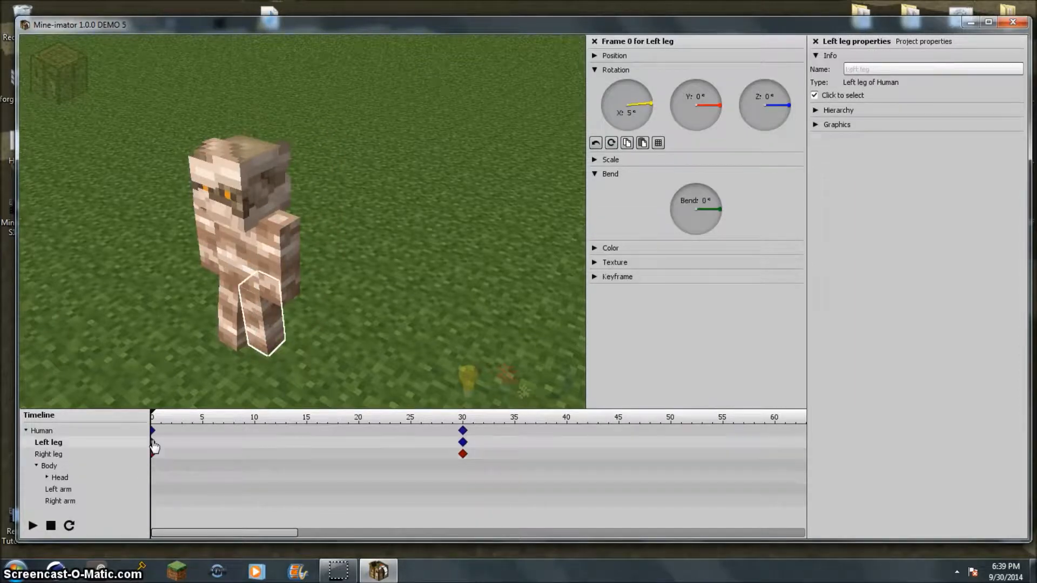
Set the left leg's X rotation to 0° in its frame 0 keyframe.
mouse_move(635, 116)
left_mouse_down()
mouse_move(632, 103)
mouse_move(644, 119)
left_mouse_up()
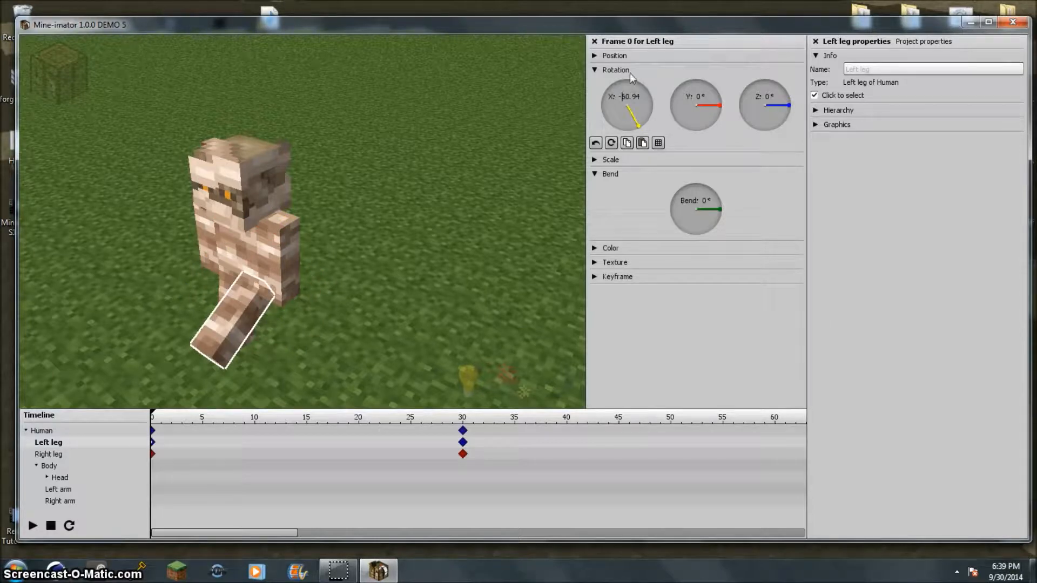
double_click(643, 97)
type("0")
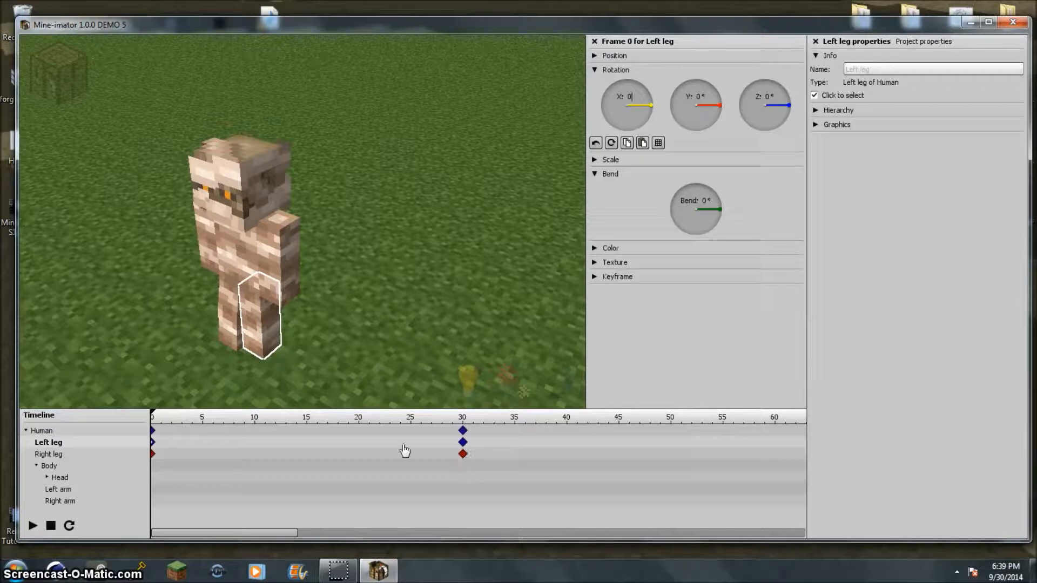
Set the right leg's X rotation and bend to 0° in its frame 0 keyframe.
left_click(155, 456)
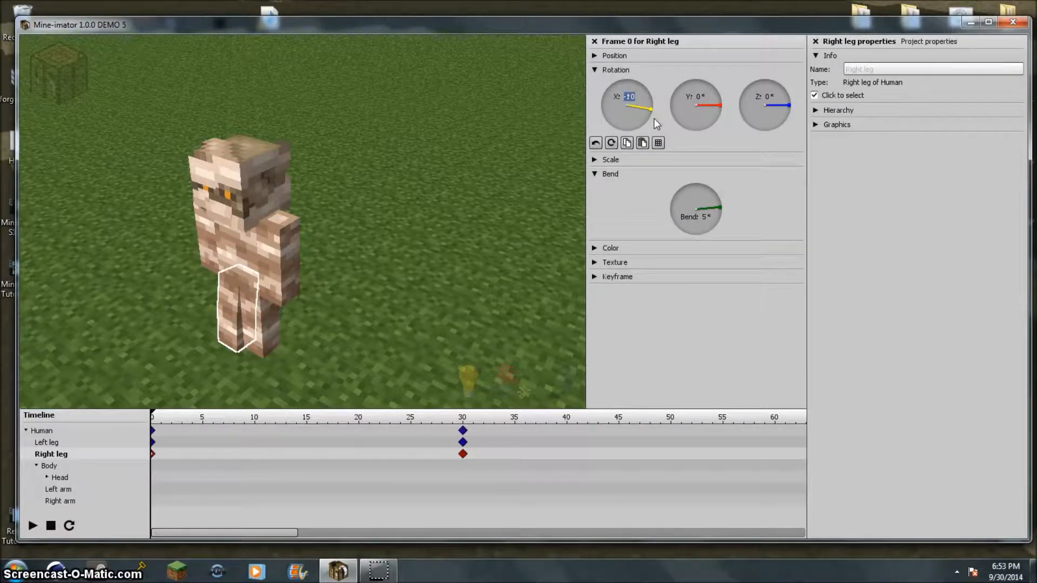
key("BackSpace")
type("0")
type("0")
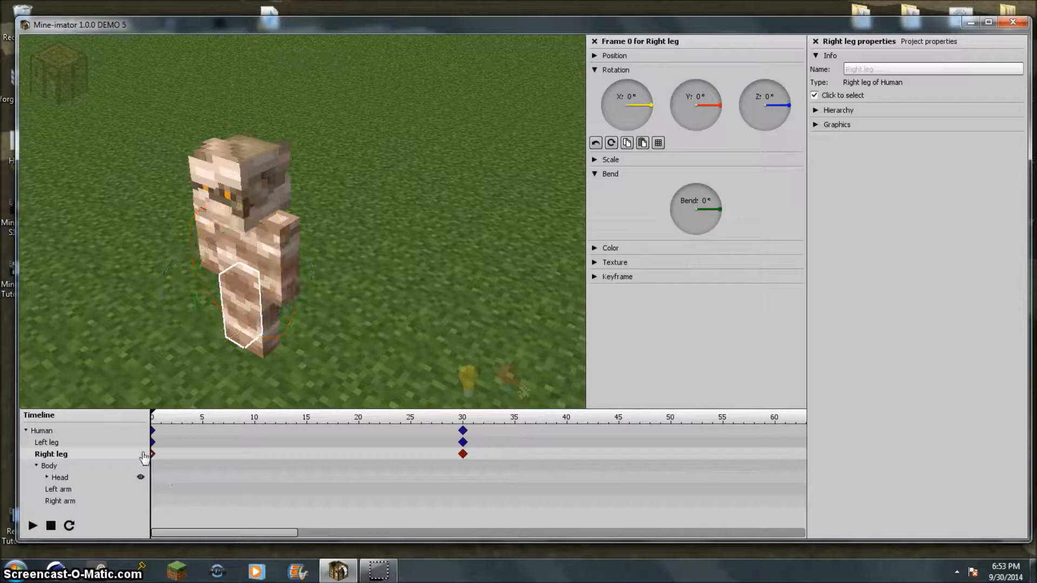
Play the walking animation from frame 0 and pause it past the last keyframe.
left_click(160, 420)
left_click_drag(160, 423, 129, 441)
left_click(31, 530)
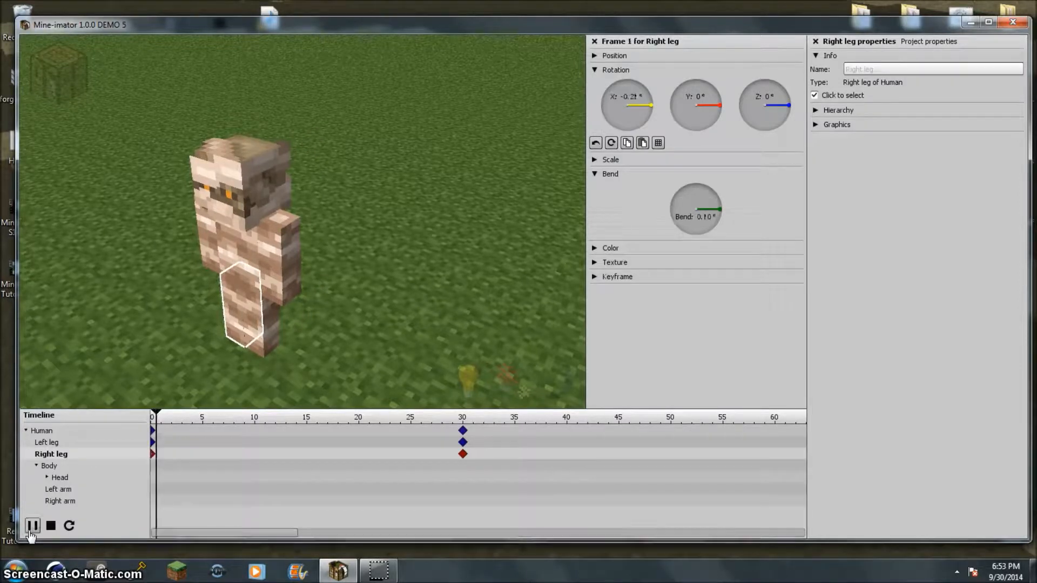
left_click(31, 532)
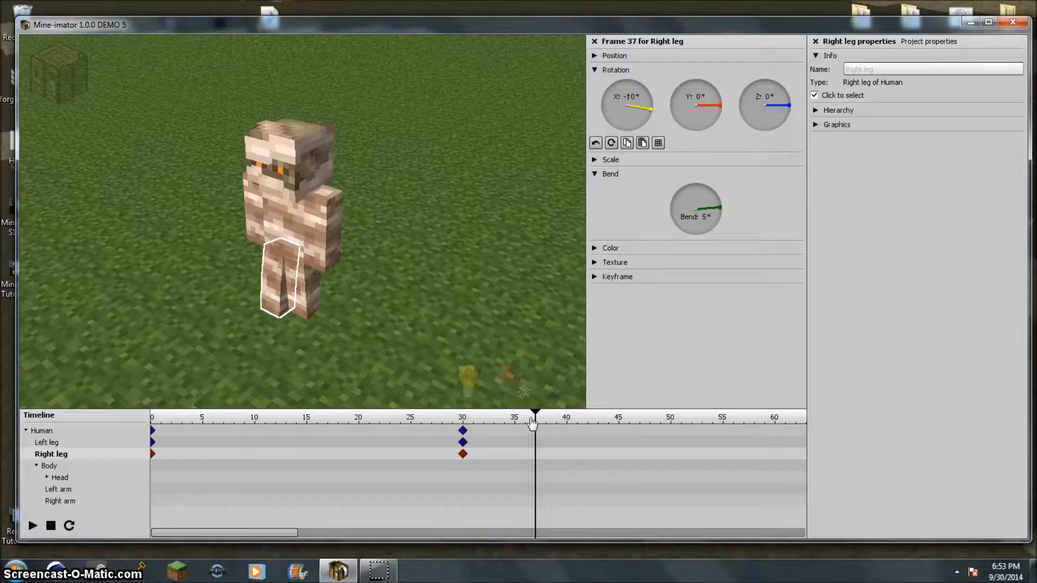
Move the frame 30 keyframes of the human and both legs to frame 5.
left_click_drag(500, 488, 389, 425)
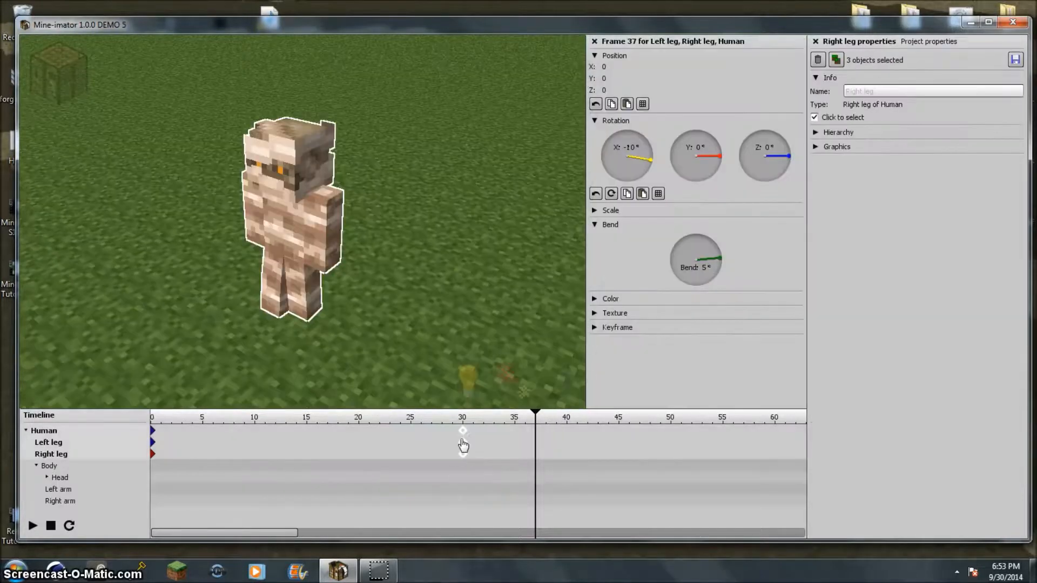
left_click_drag(465, 440, 116, 394)
left_click(235, 498)
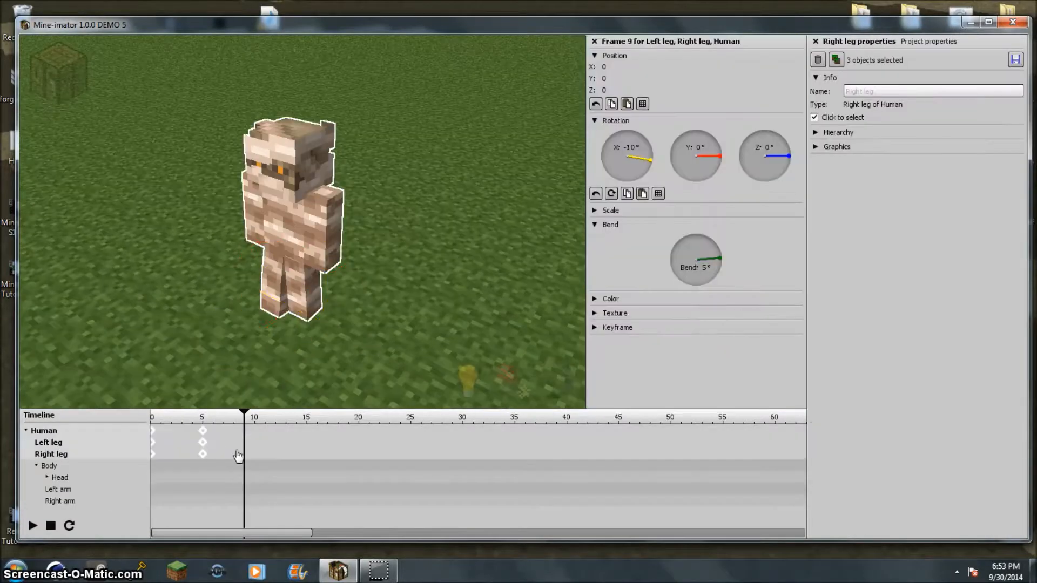
left_click(252, 482)
left_click(274, 455)
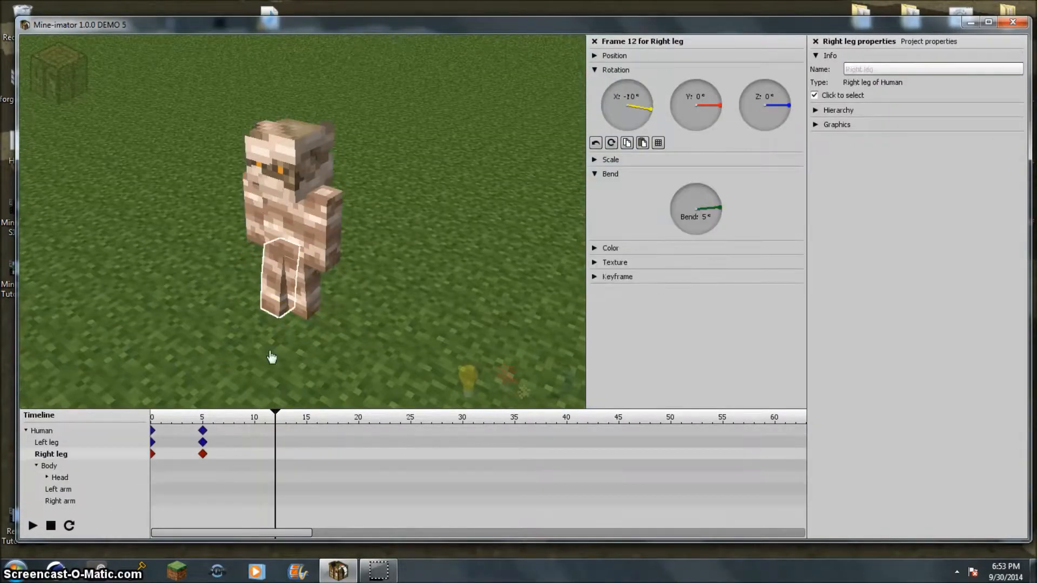
Copy the frame 0 keyframes of the human and both legs to frame 10 and play the animation from the start.
left_click_drag(225, 468, 152, 422)
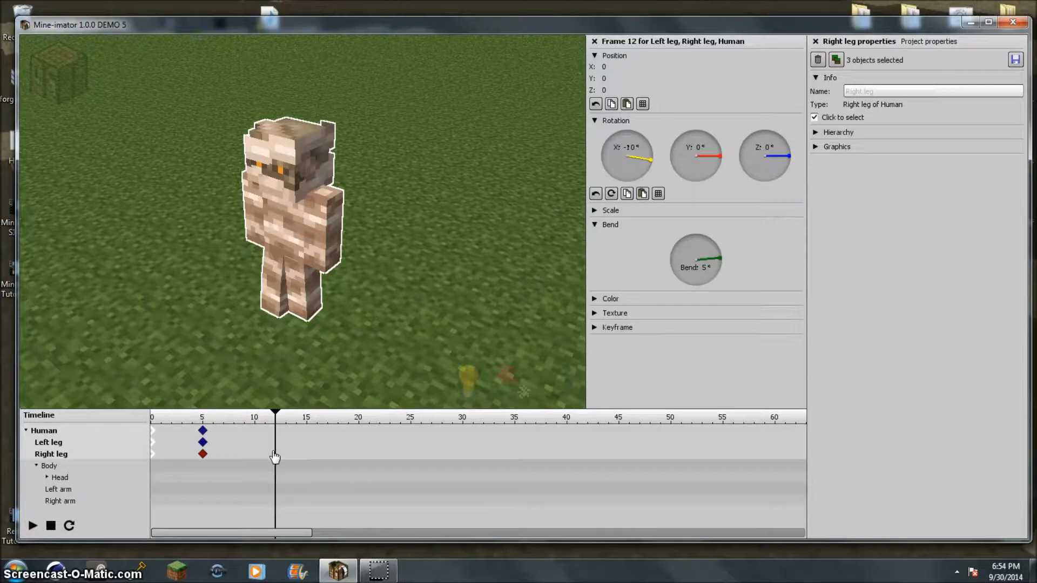
key("ctrl+v")
left_click_drag(275, 457, 31, 403)
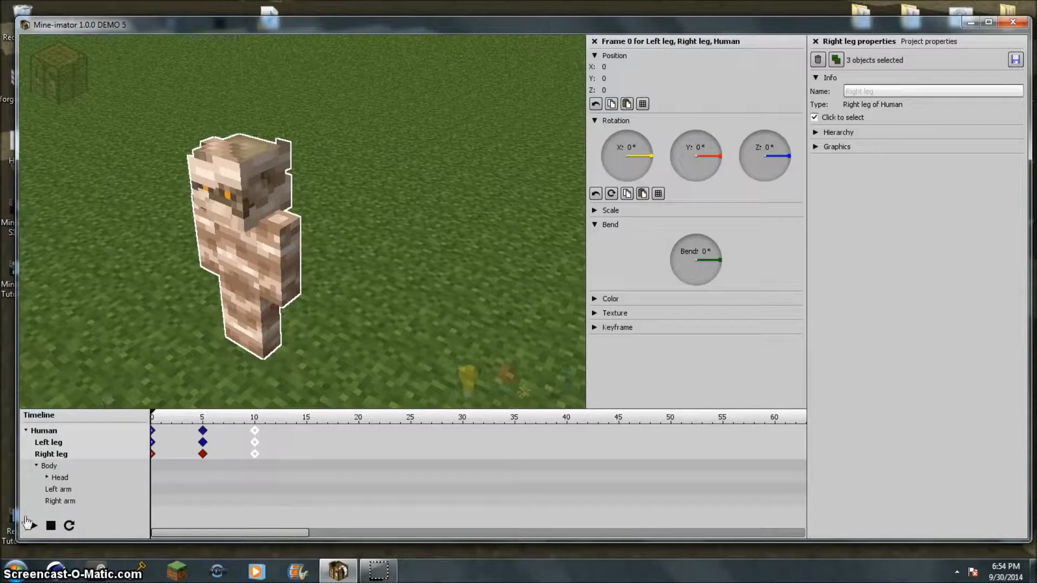
left_click(29, 525)
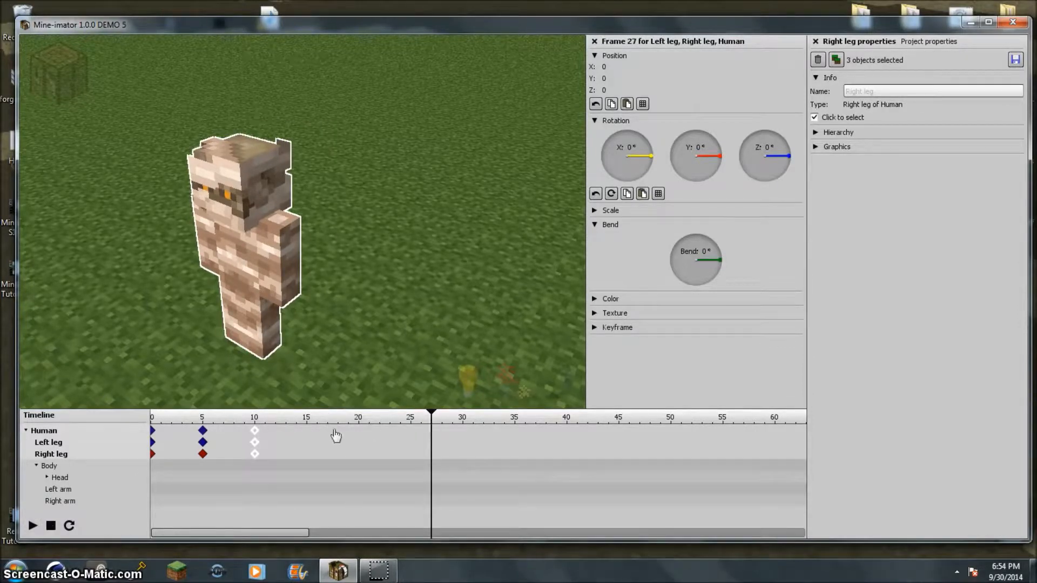
Delete the keyframes of the human and both legs at frames 5 and 10.
left_click_drag(243, 474, 170, 415)
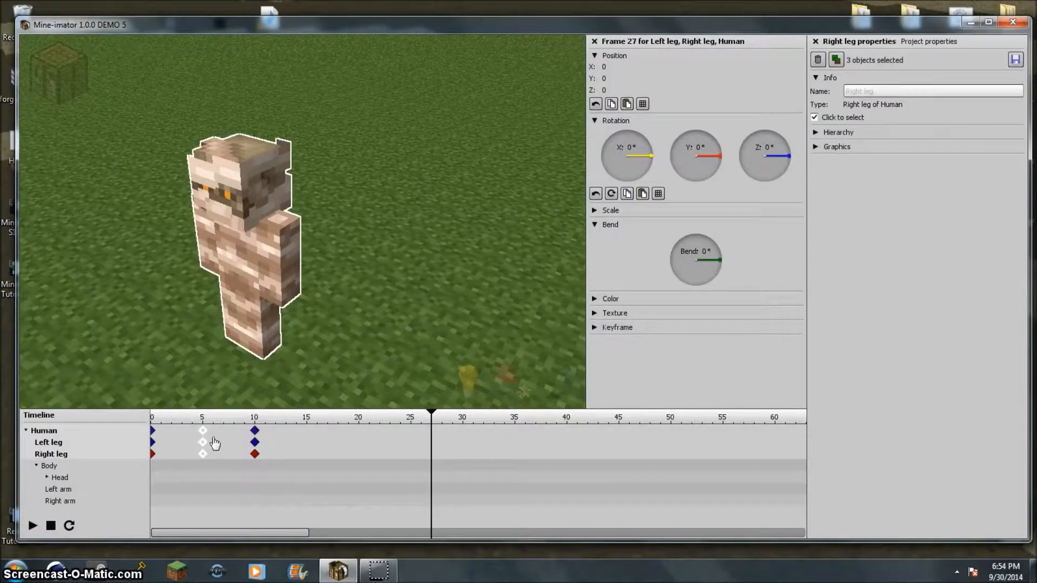
key("Delete")
left_click_drag(269, 470, 224, 403)
key("Delete")
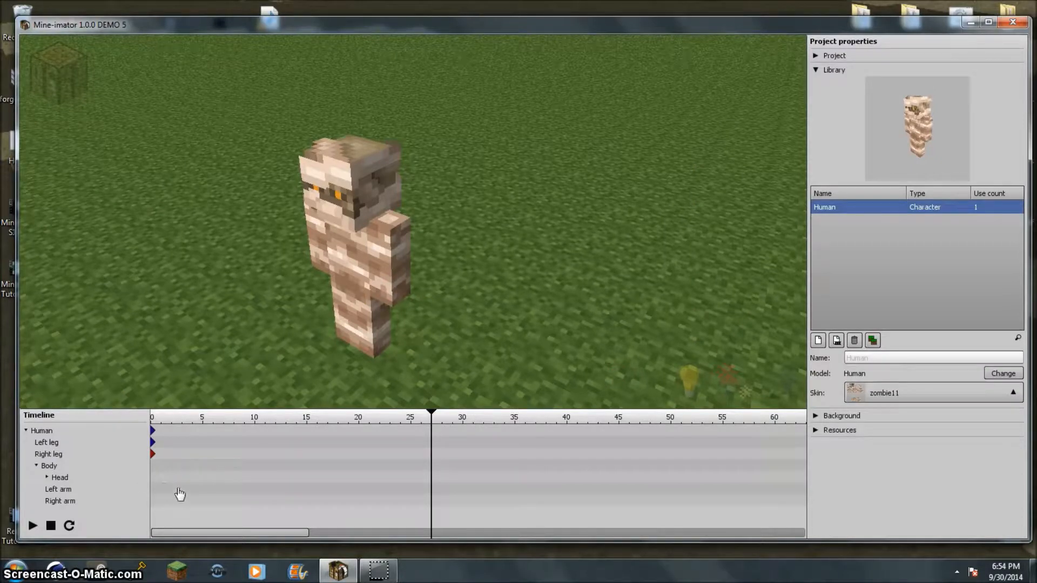
Add a right arm keyframe at frame 15 and pose the arm with about 20° bend, -44° X and -10° Y rotation.
left_click(311, 501)
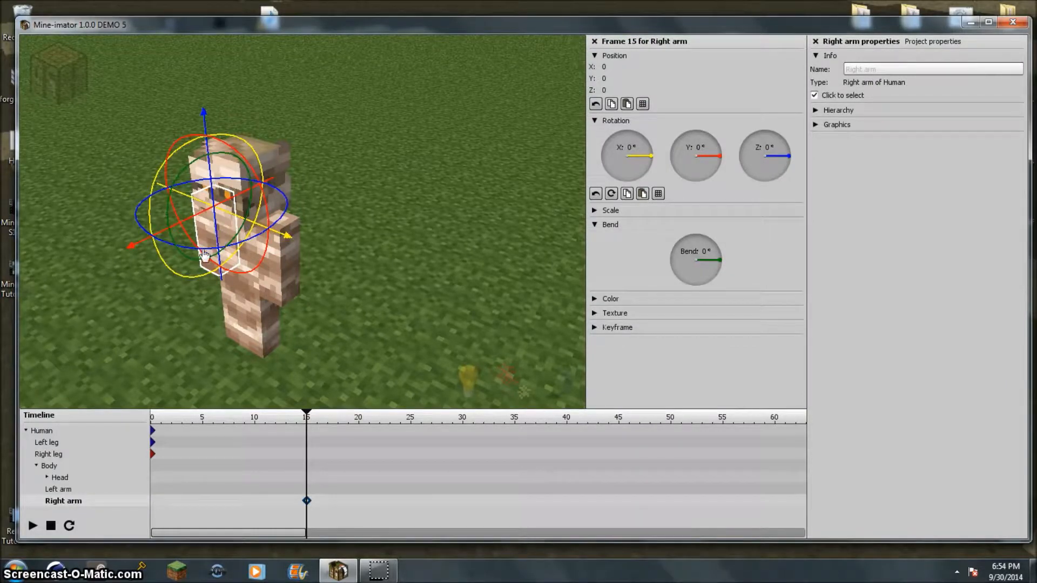
left_click_drag(184, 238, 178, 257)
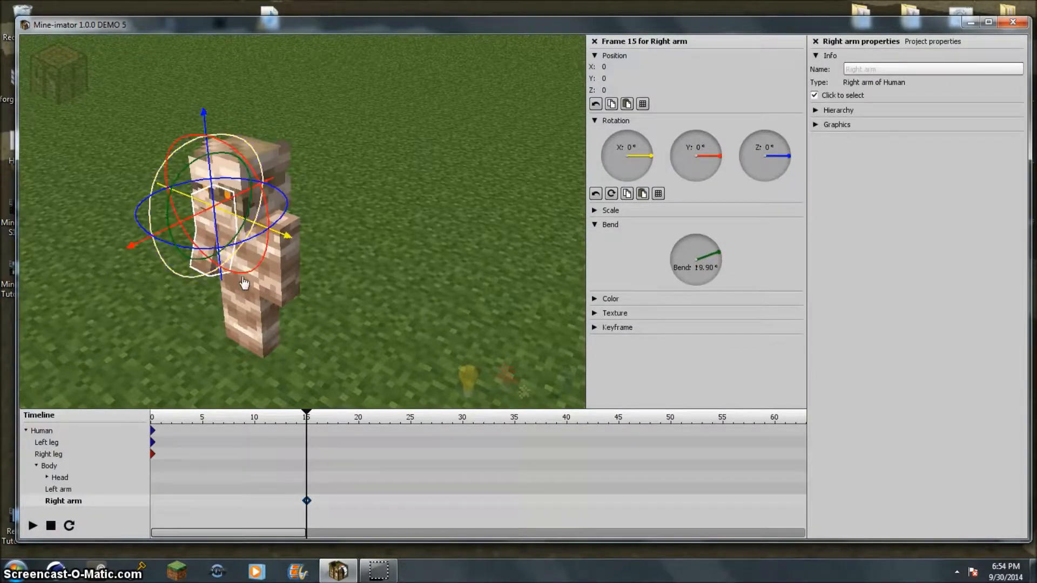
left_click_drag(233, 277, 138, 243)
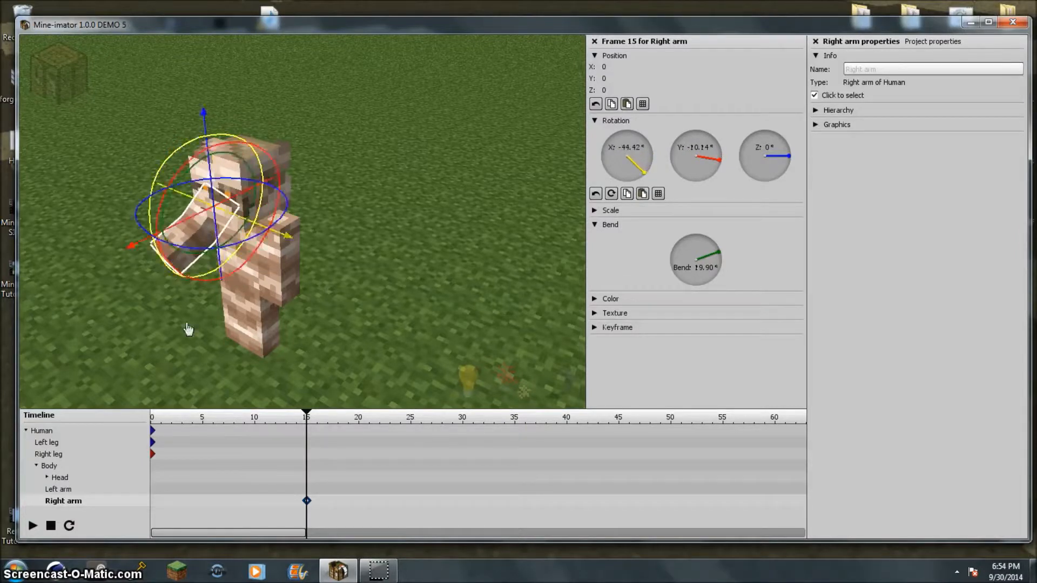
Add a right arm keyframe at frame 0 with its bend, Y rotation and X rotation set to 0°.
left_click_drag(308, 425, 141, 411)
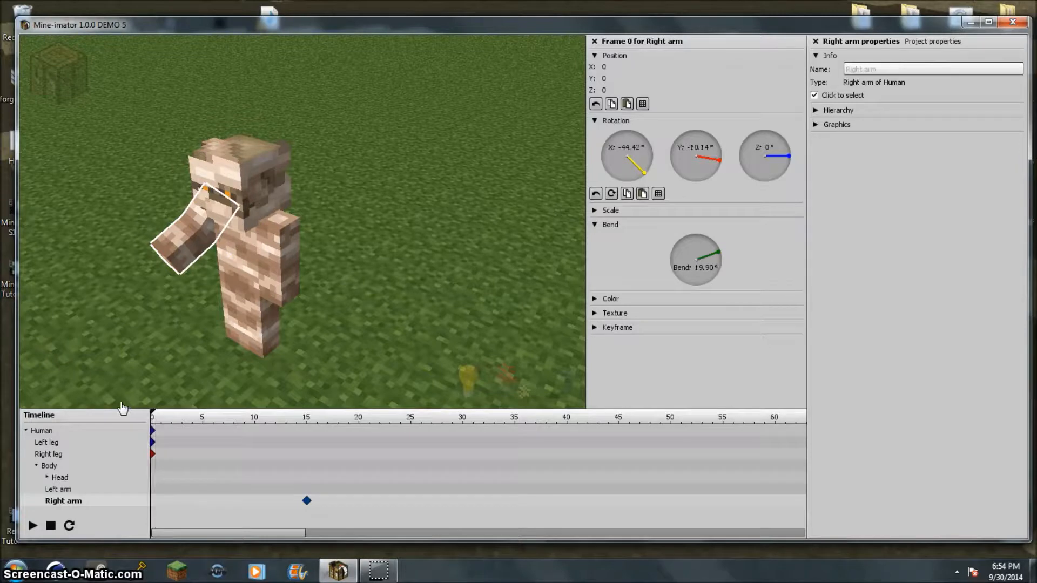
left_click(260, 418)
left_click_drag(292, 421, 97, 408)
type("0")
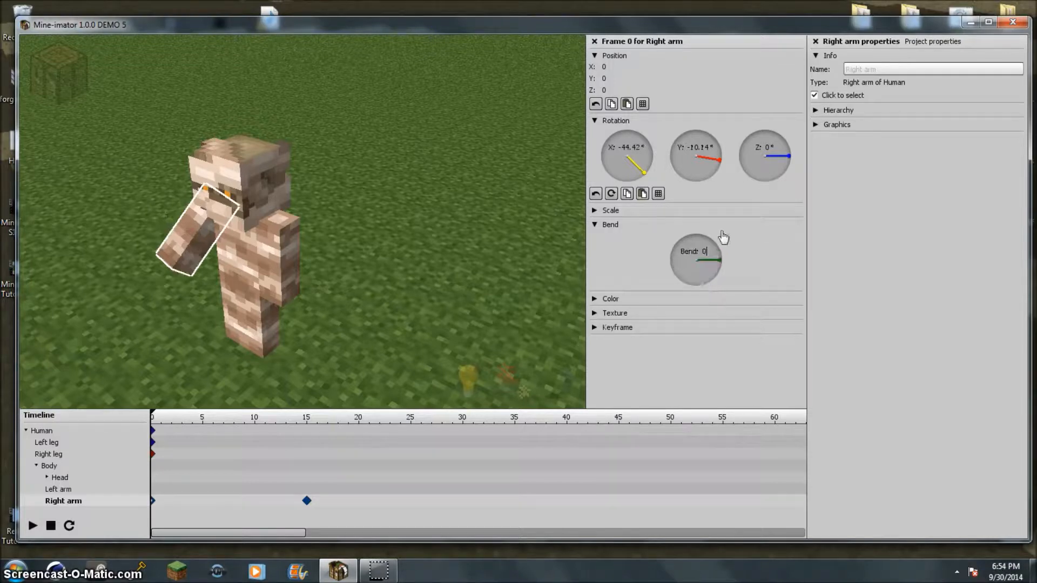
left_click(704, 160)
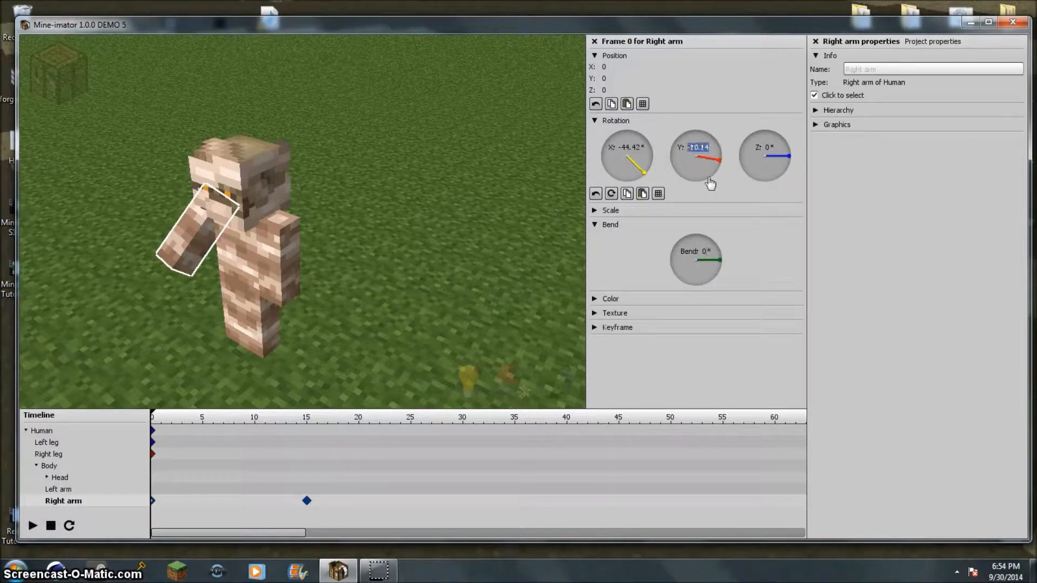
type("0")
left_click(646, 170)
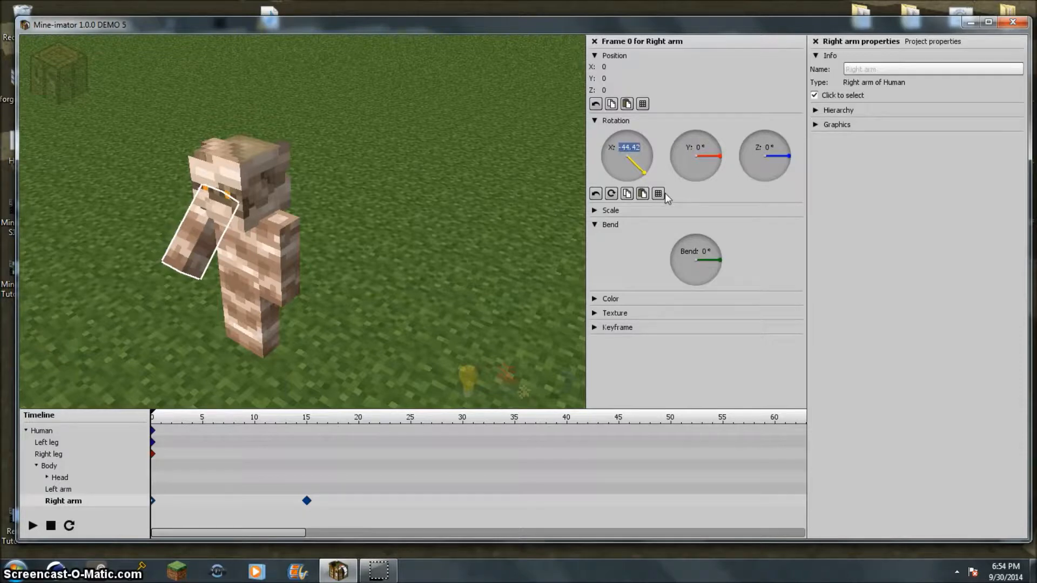
type("0")
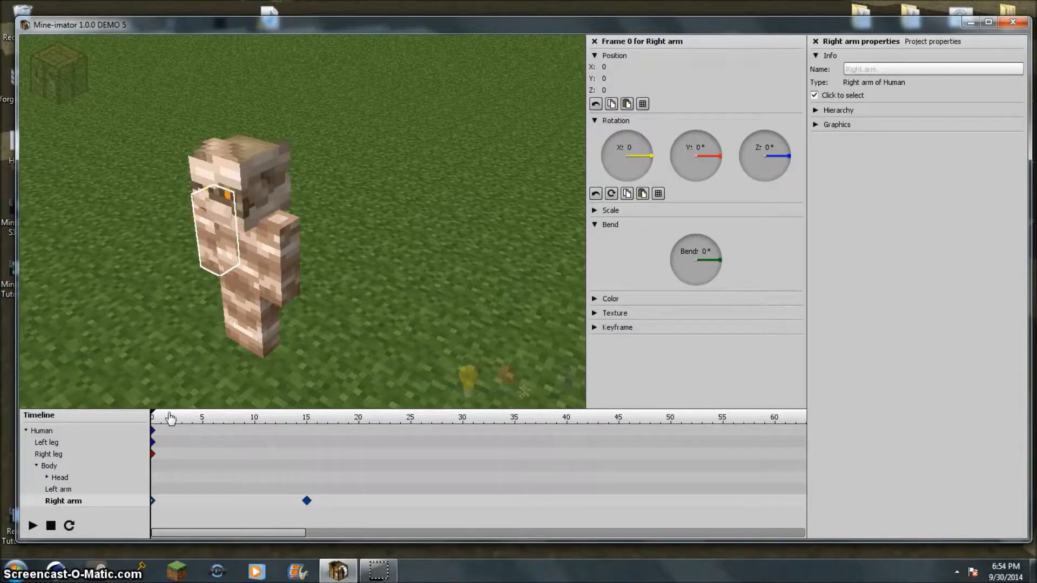
left_click_drag(156, 423, 89, 437)
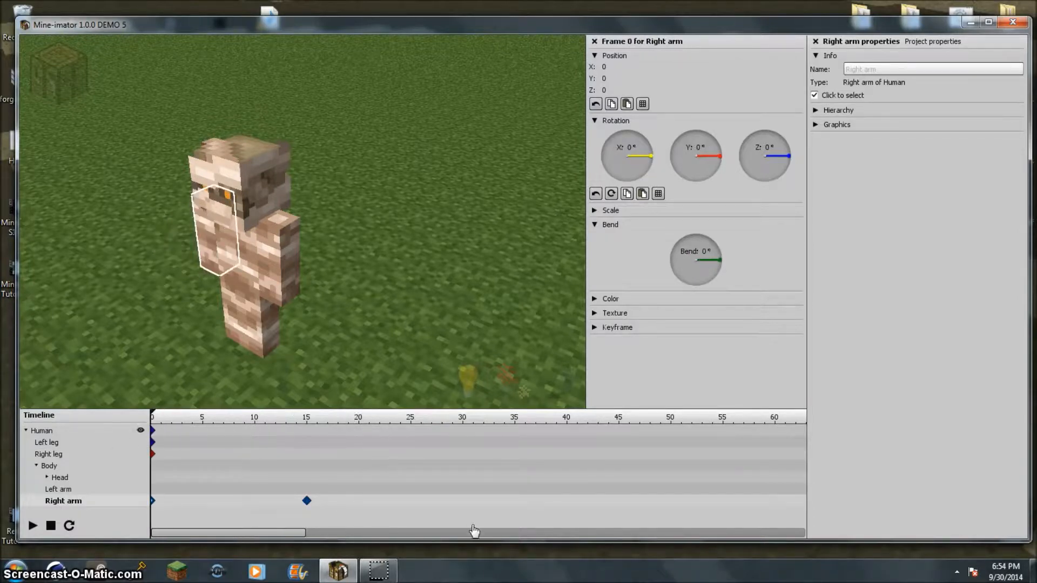
Set the right arm's frame 15 keyframe to X rotation -45°, Y rotation -15° and bend 25°.
left_click(306, 504)
left_click(626, 147)
type("-45")
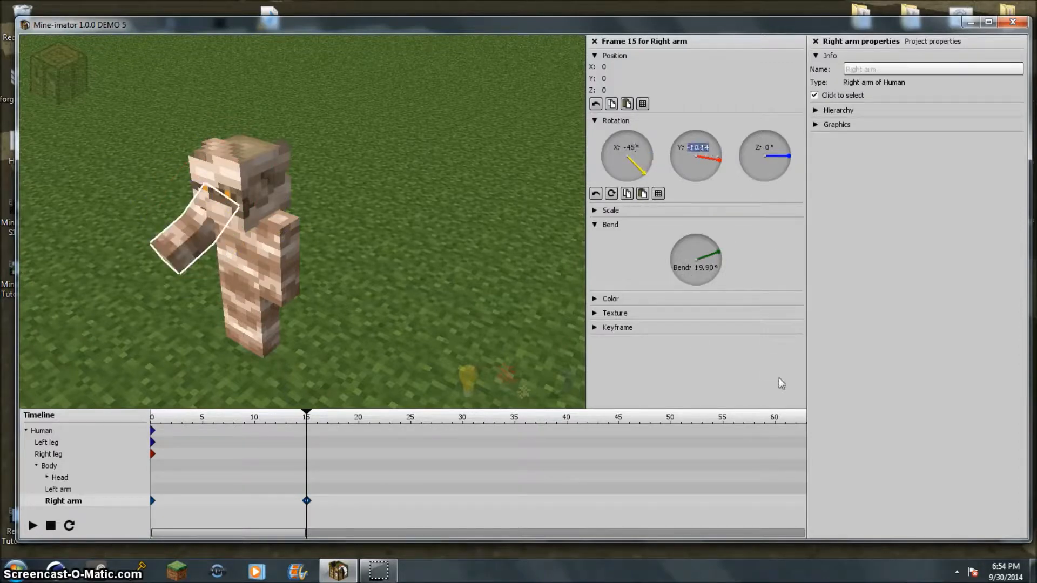
type("-15")
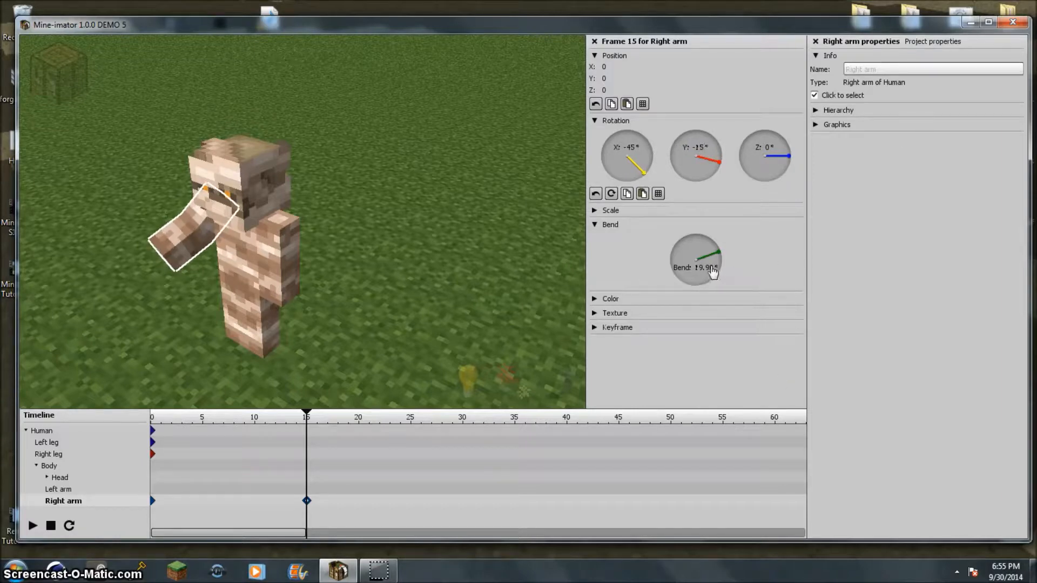
type("25")
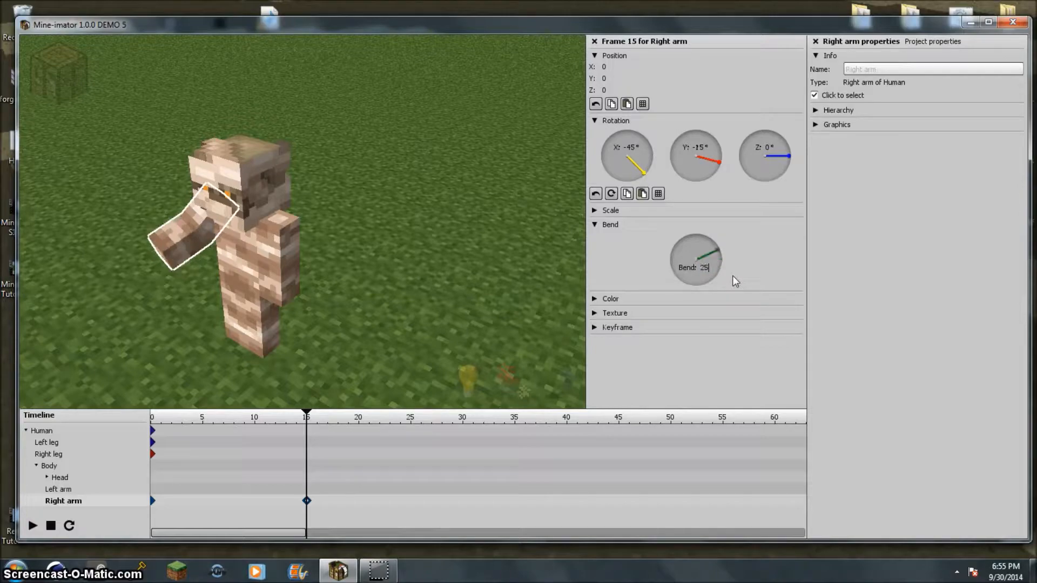
Add left arm keyframes at frames 15 and 25.
left_click_drag(302, 221, 399, 218)
scroll(302, 221, "up", 5)
left_click_drag(303, 221, 257, 257)
scroll(302, 222, "down", 5)
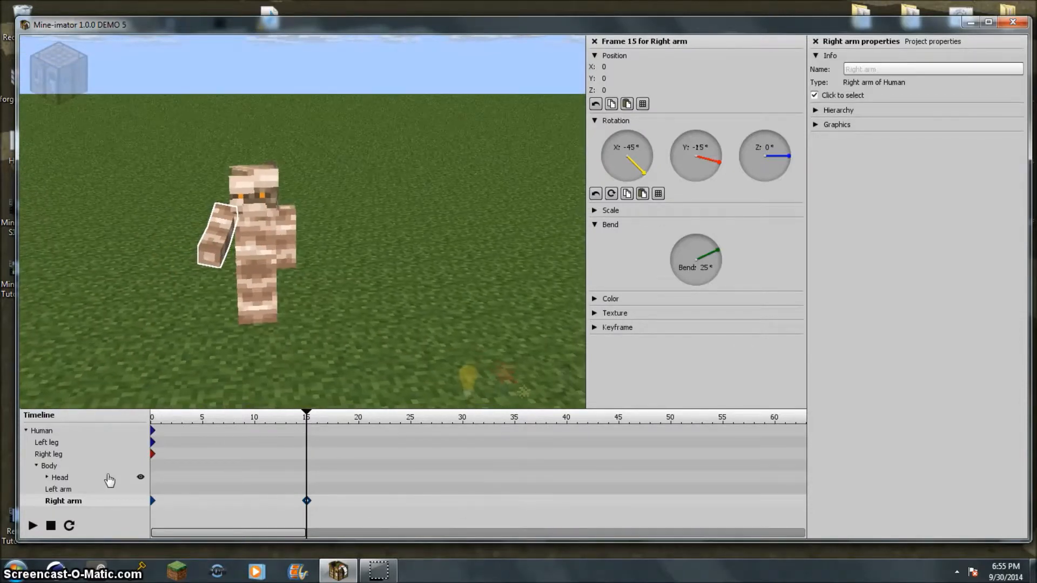
left_click(306, 492)
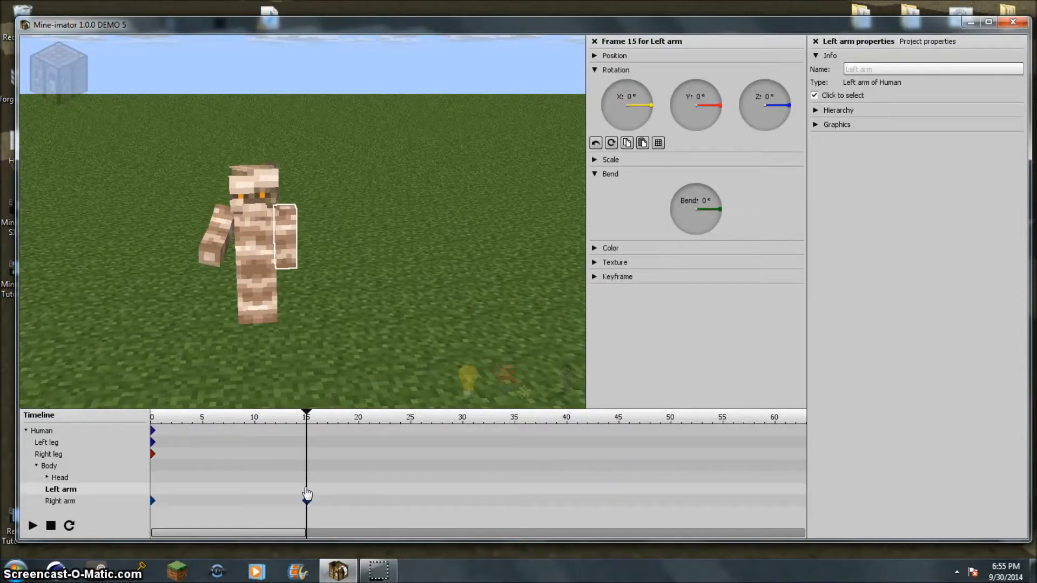
left_click(410, 489)
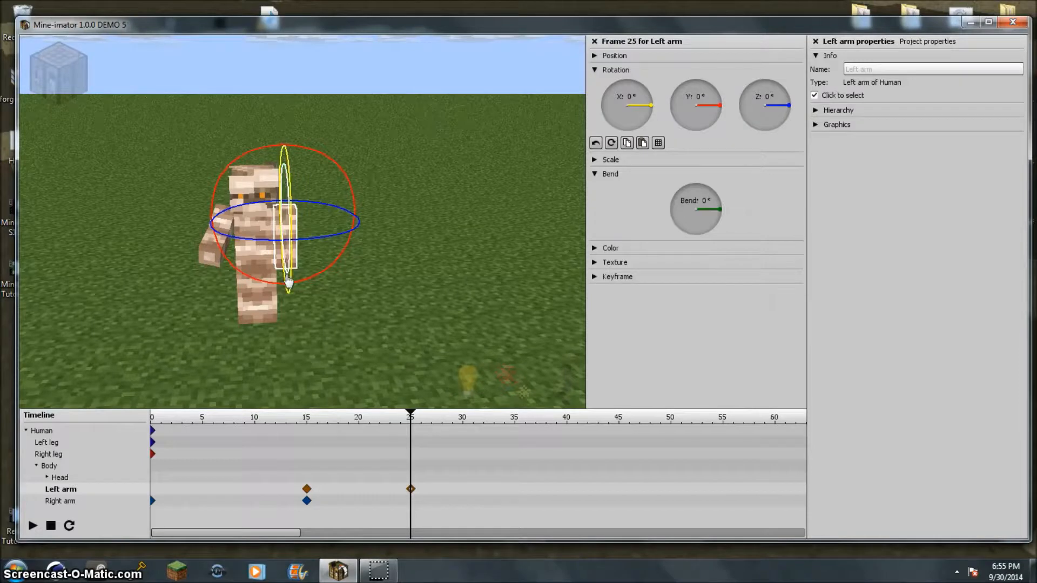
Pose the left arm freehand at frame 25 with about -19° X rotation, 41° Y rotation and 22° bend.
right_click_drag(288, 281, 362, 287)
left_click_drag(370, 290, 352, 272)
mouse_move(319, 327)
left_mouse_down()
mouse_move(348, 319)
mouse_move(329, 326)
left_mouse_up()
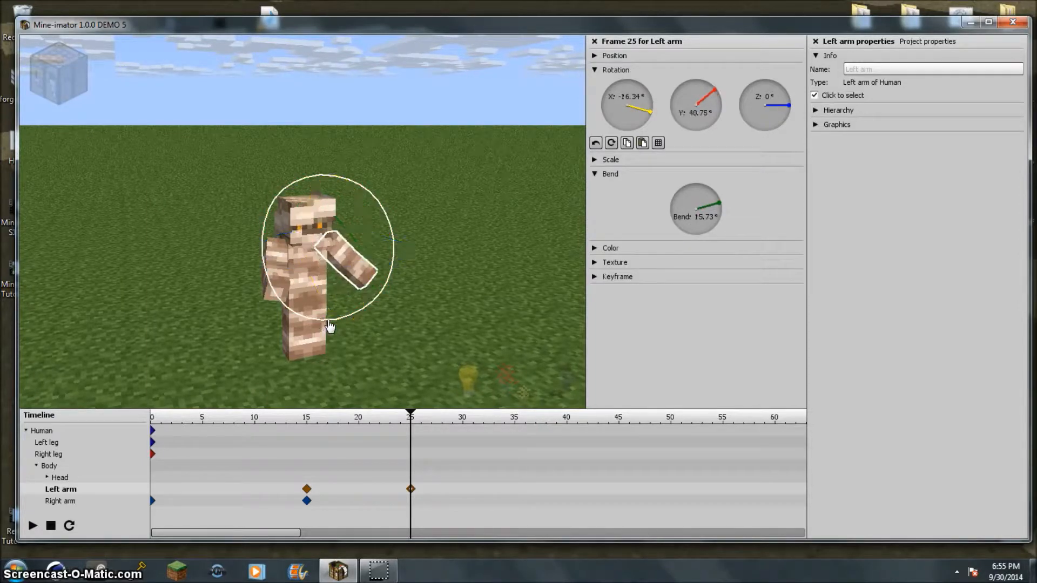
left_click_drag(352, 328, 358, 325)
key("w")
right_click_drag(354, 271, 354, 272)
key("s")
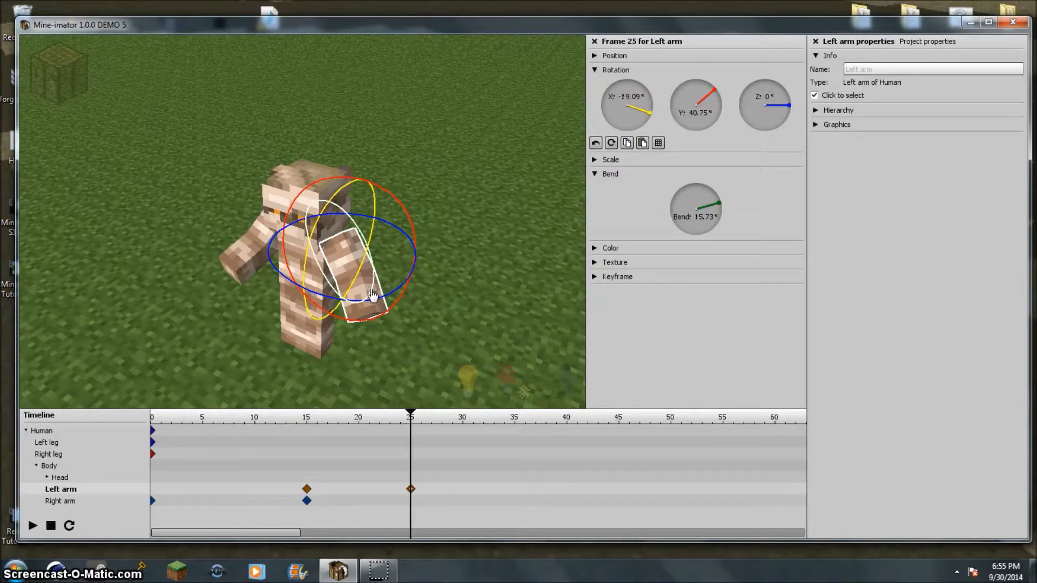
left_click_drag(361, 294, 363, 292)
Set the left arm's frame 25 keyframe to X rotation -20°, Y rotation 40° and bend 20°.
left_click(632, 97)
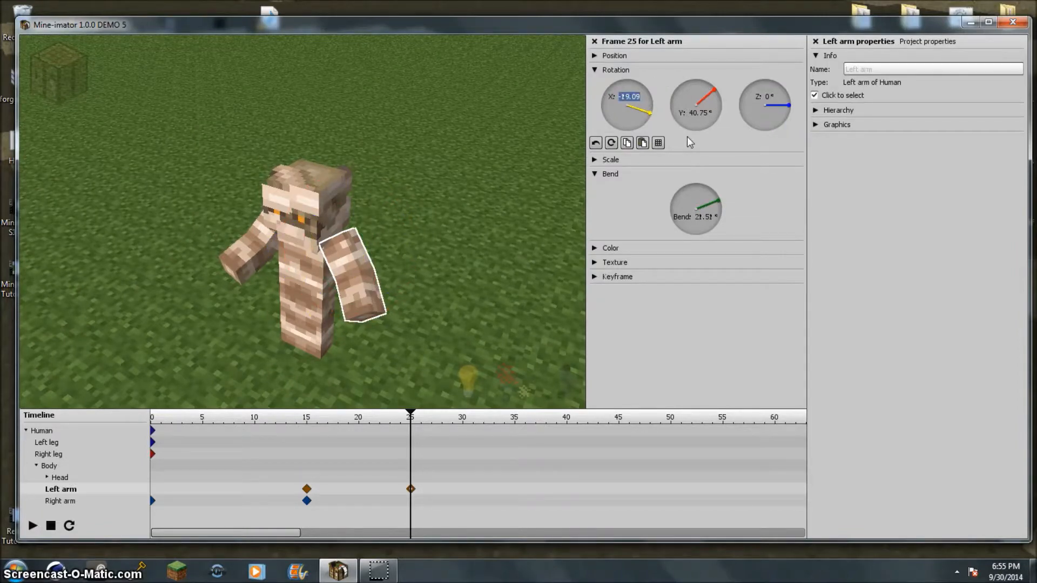
type("-209")
key("BackSpace")
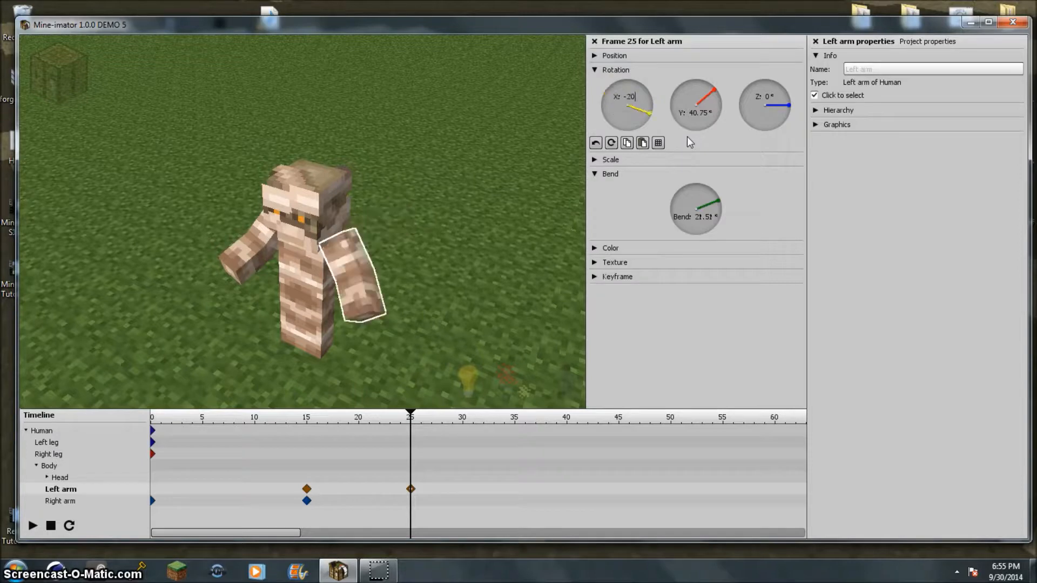
key("Tab")
type("40")
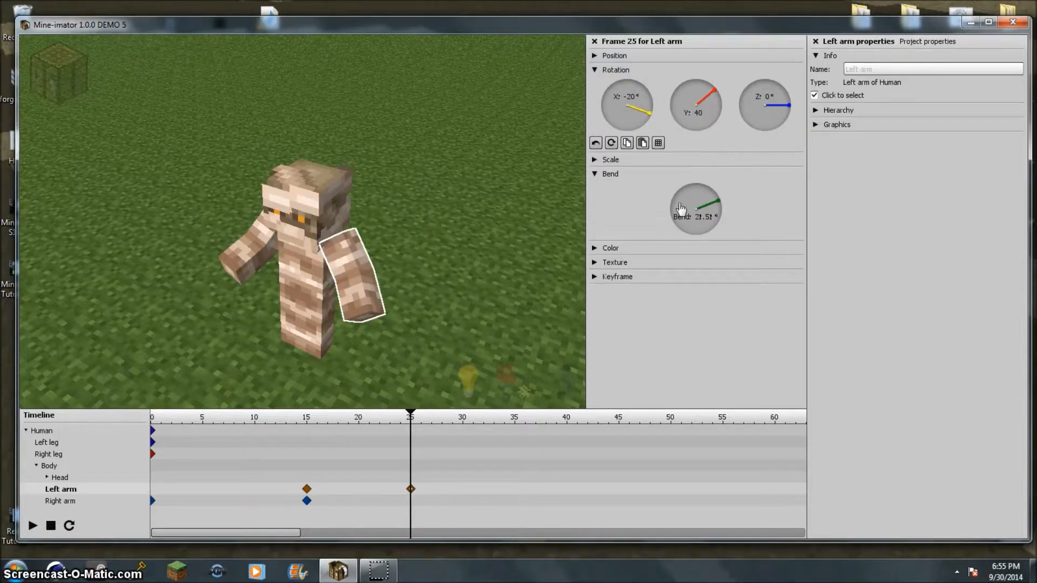
left_click_drag(703, 220, 710, 236)
left_click(701, 201)
type("20")
key("Return")
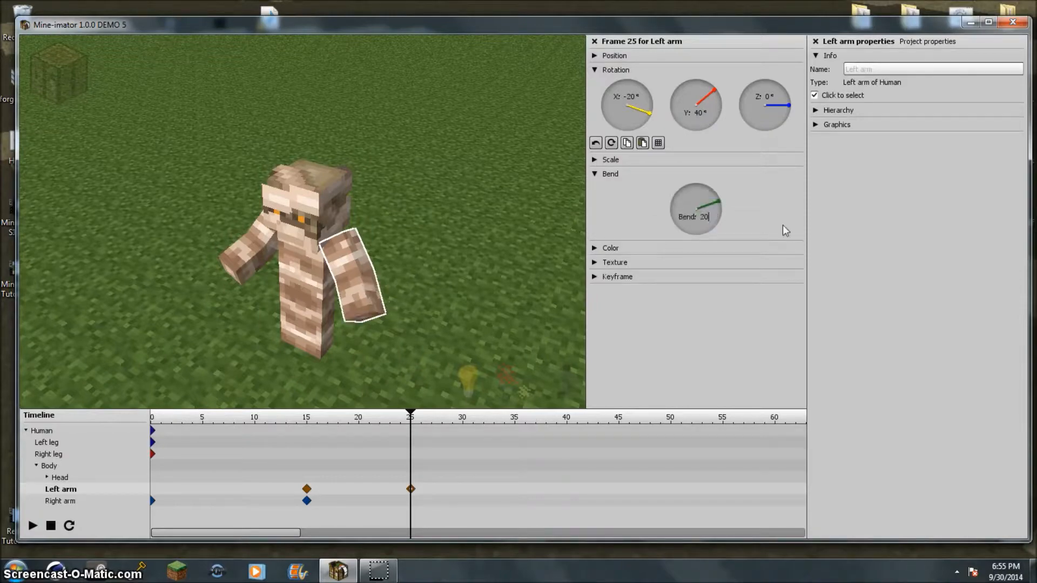
Preview the arm animation from frame 0 and pause it once the left arm has finished moving.
right_click_drag(567, 262, 566, 262)
key("s")
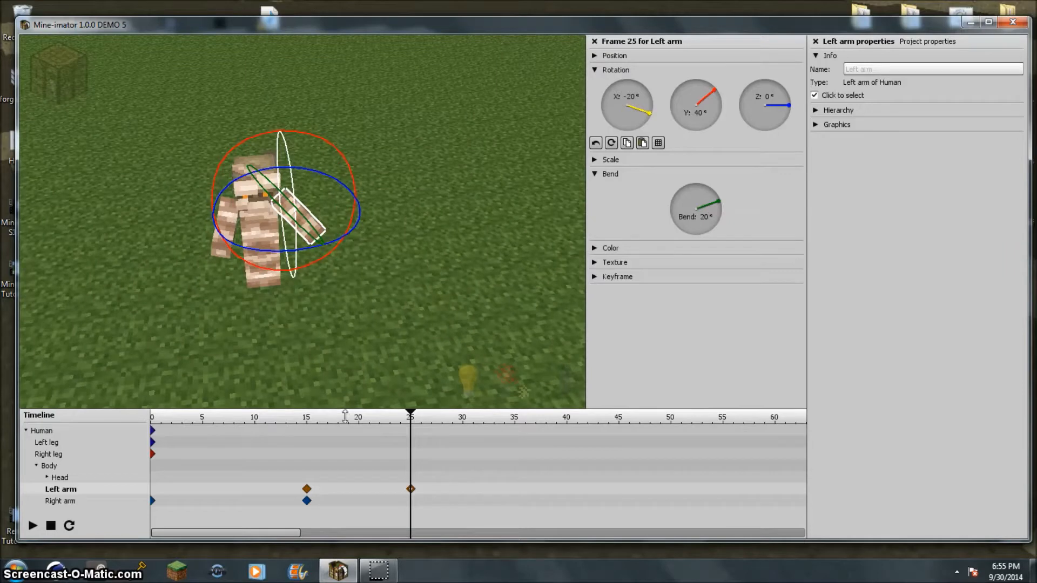
left_click_drag(416, 424, 76, 423)
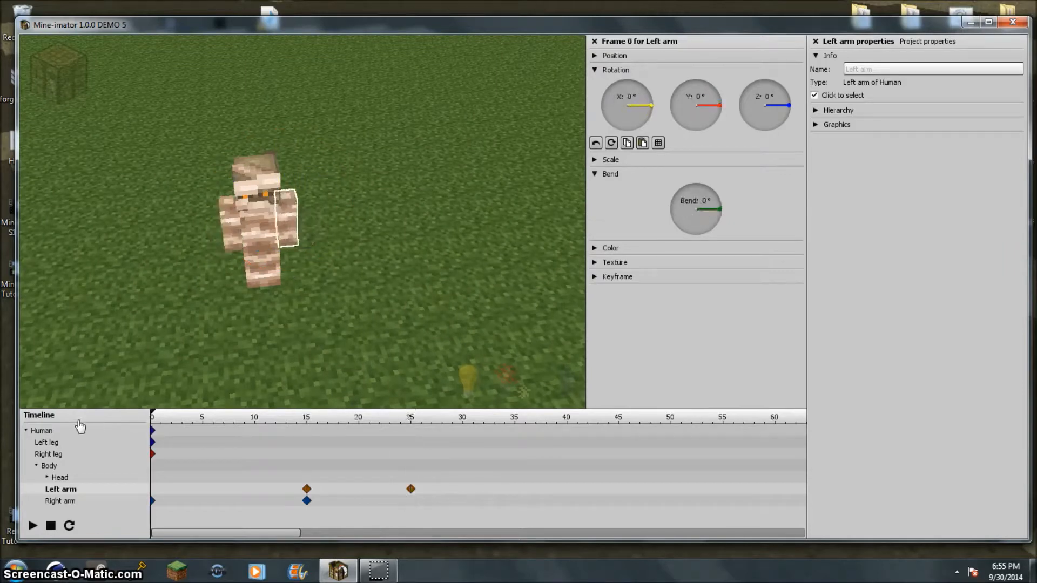
left_click(32, 526)
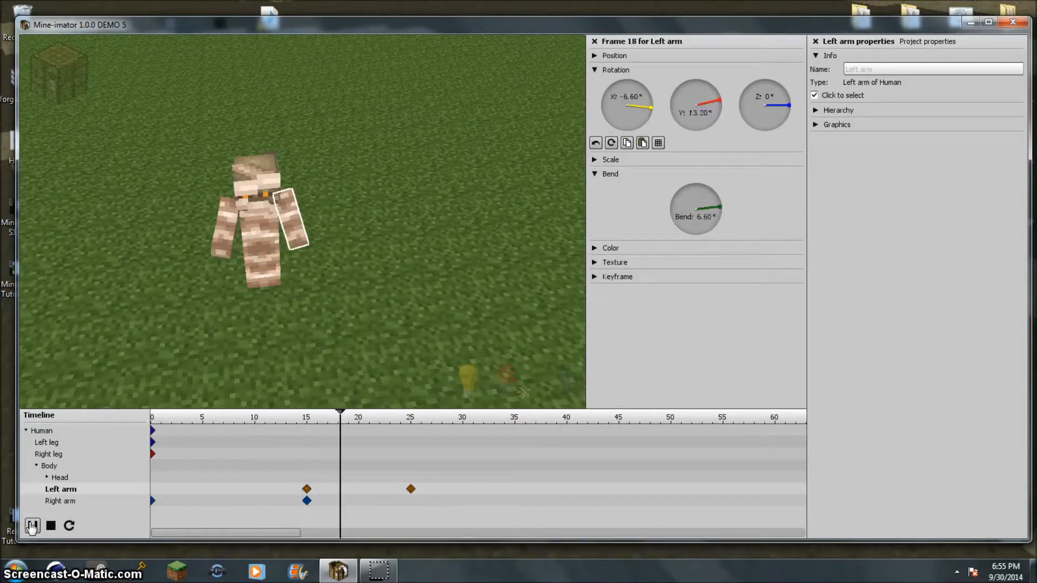
left_click(32, 527)
key("w")
right_click_drag(181, 381, 181, 380)
key("s")
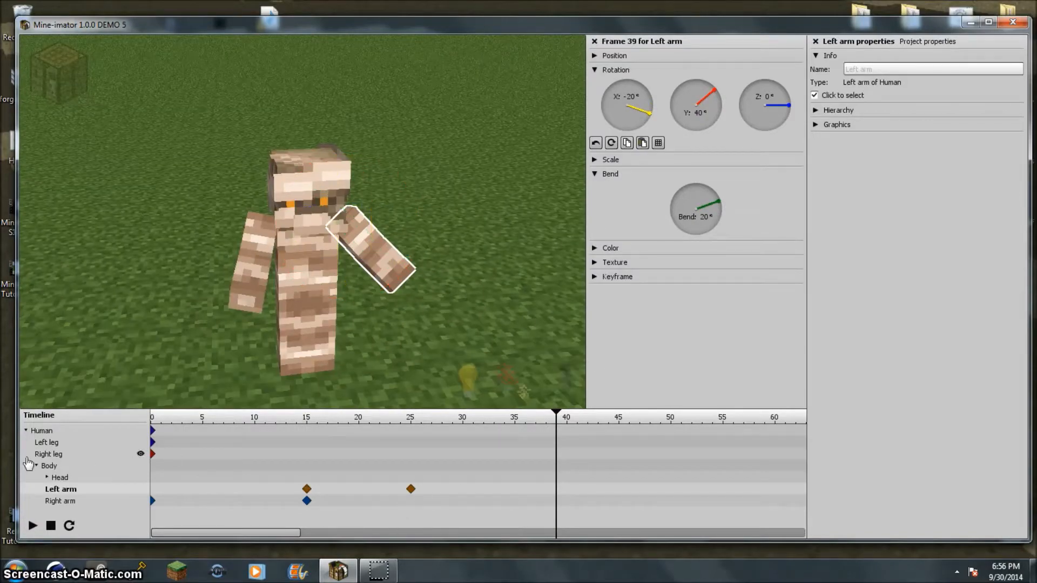
Collapse the Body and Human hierarchies in the timeline and add a keyframe for the whole Human at frame 25.
left_click(36, 466)
left_click(26, 431)
right_click_drag(127, 349, 127, 349)
key("w")
key("s")
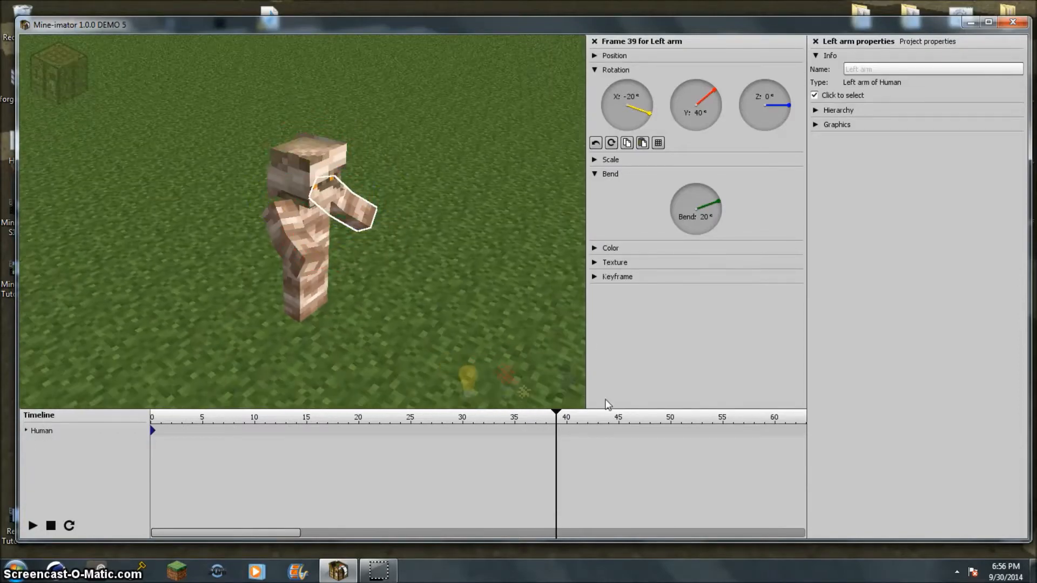
left_click_drag(555, 424, 411, 443)
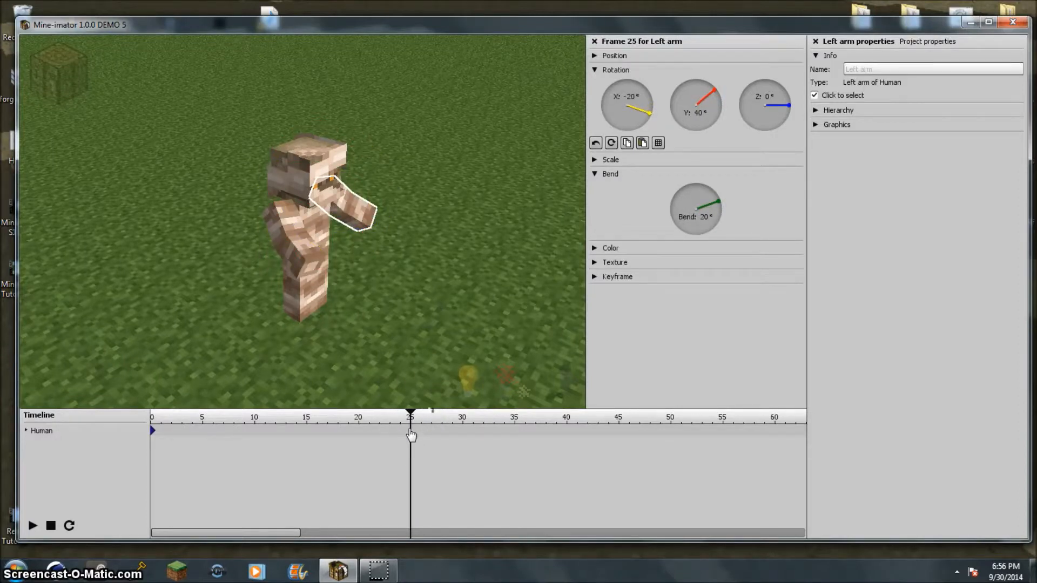
left_click(410, 435)
Play the whole Human's animation from frame 0 and pause it past the frame 25 keyframe.
left_click_drag(411, 418, 39, 379)
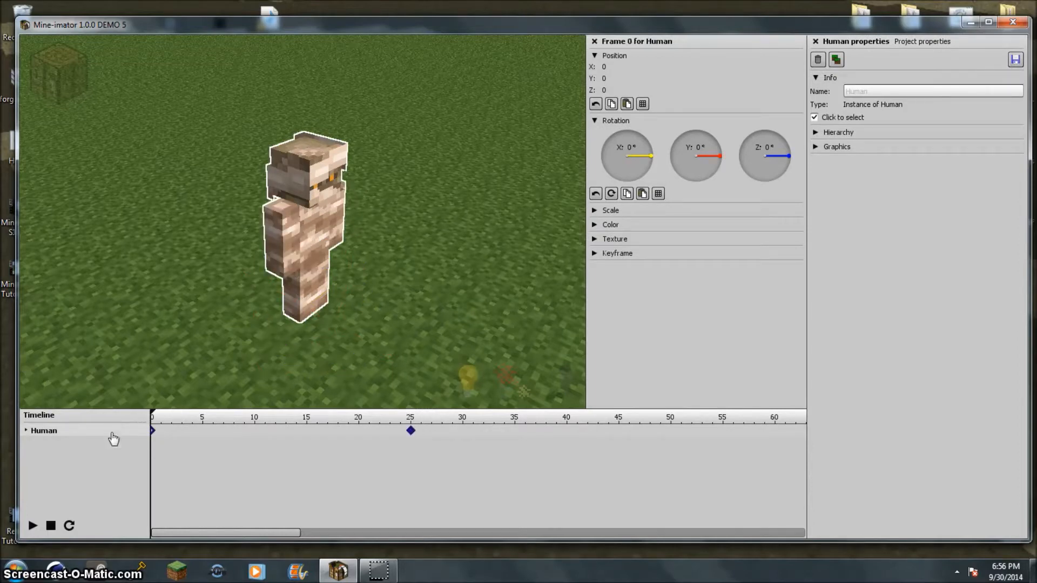
left_click(32, 526)
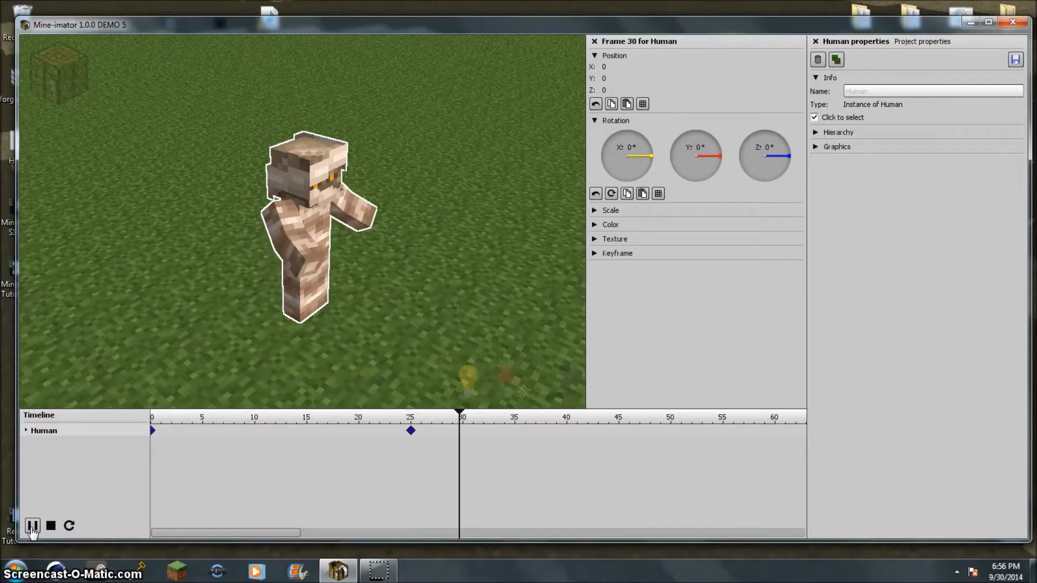
left_click(32, 526)
Look over the object types in the Workbench, close it, and view the posed Human from several angles.
right_click_drag(482, 308, 134, 73)
left_click(60, 76)
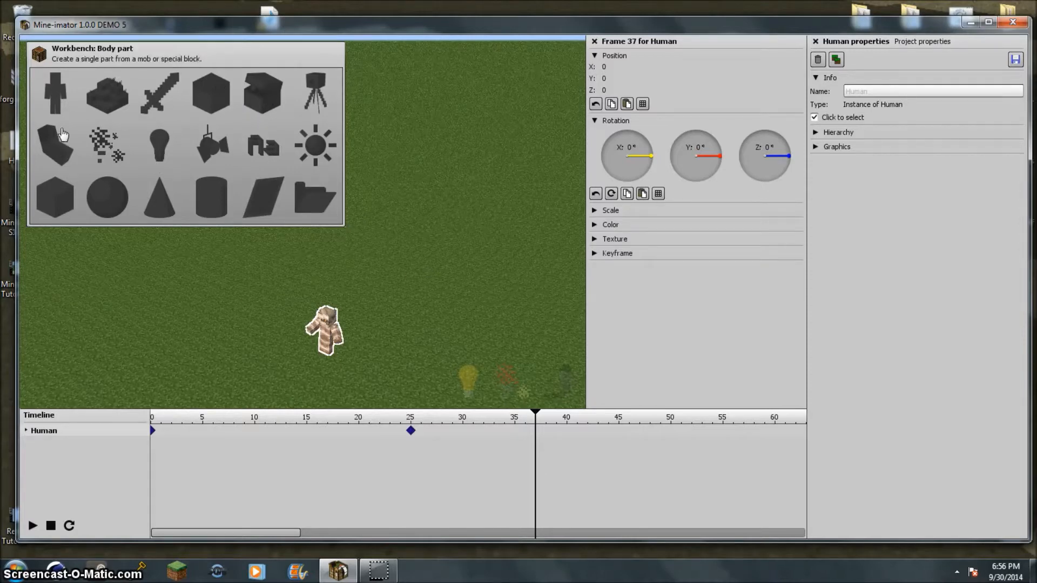
left_click(423, 224)
right_click_drag(423, 224, 423, 224)
right_click_drag(296, 219, 296, 219)
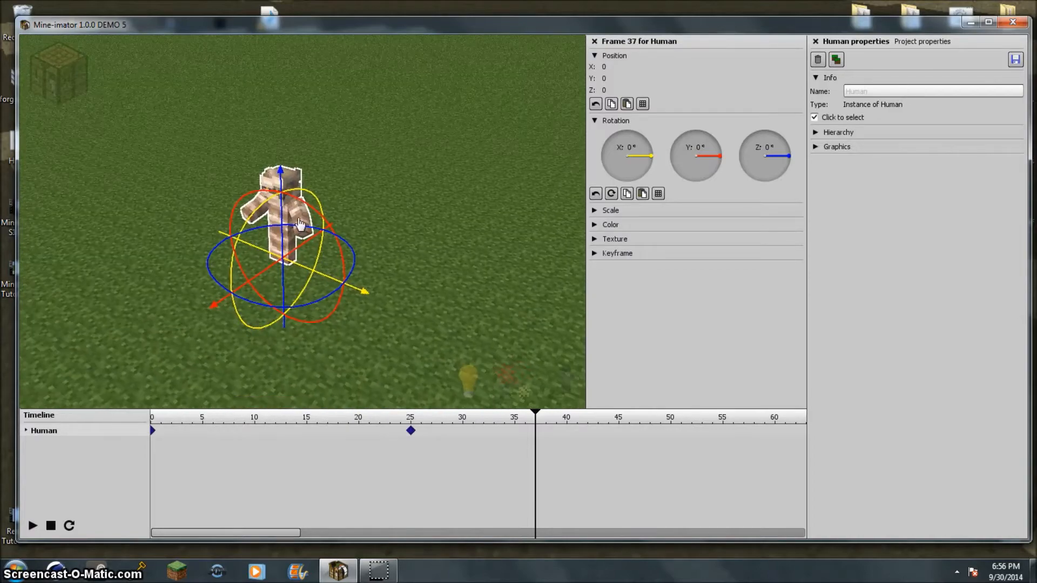
right_click_drag(373, 163, 373, 164)
right_click_drag(300, 223, 300, 223)
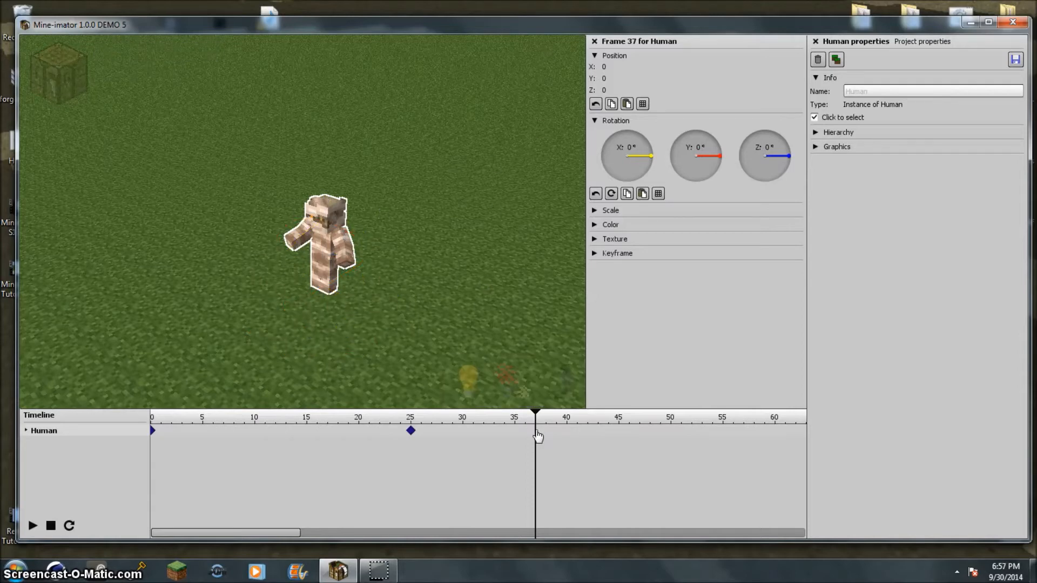
Close the Human's object properties and its keyframe settings, leaving the project properties open.
left_click(815, 41)
left_click(595, 41)
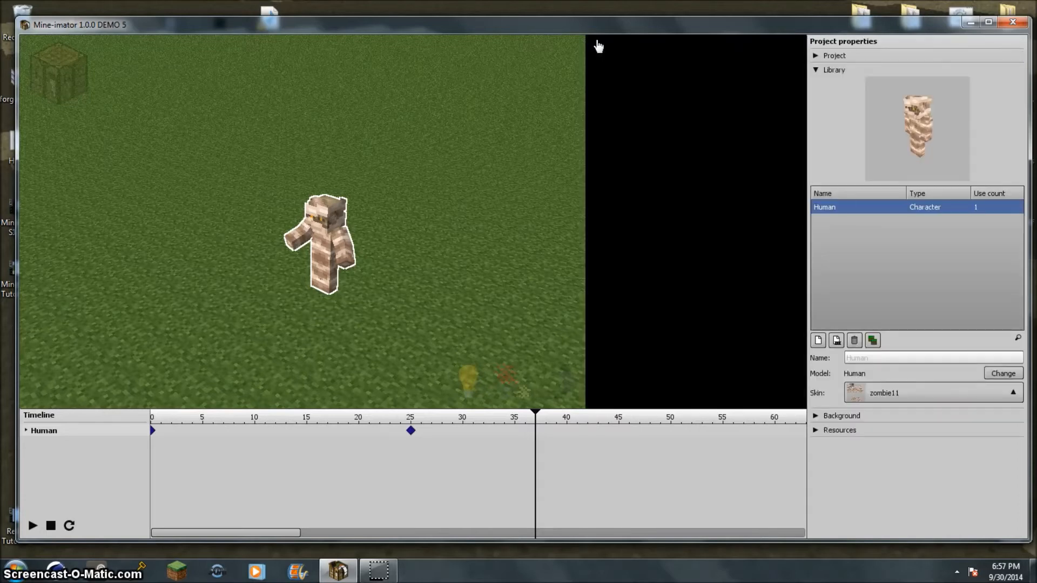